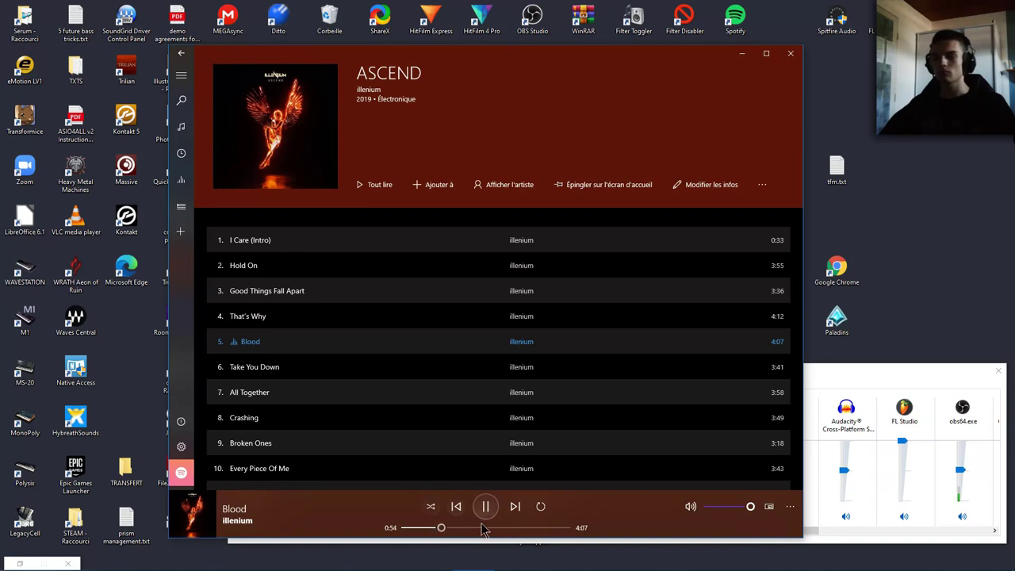
# - Switch to the PRISM project in FL Studio and play the arrangement from around bar 32 and from the build-up near bar 47
pyautogui.moveTo(485, 564)
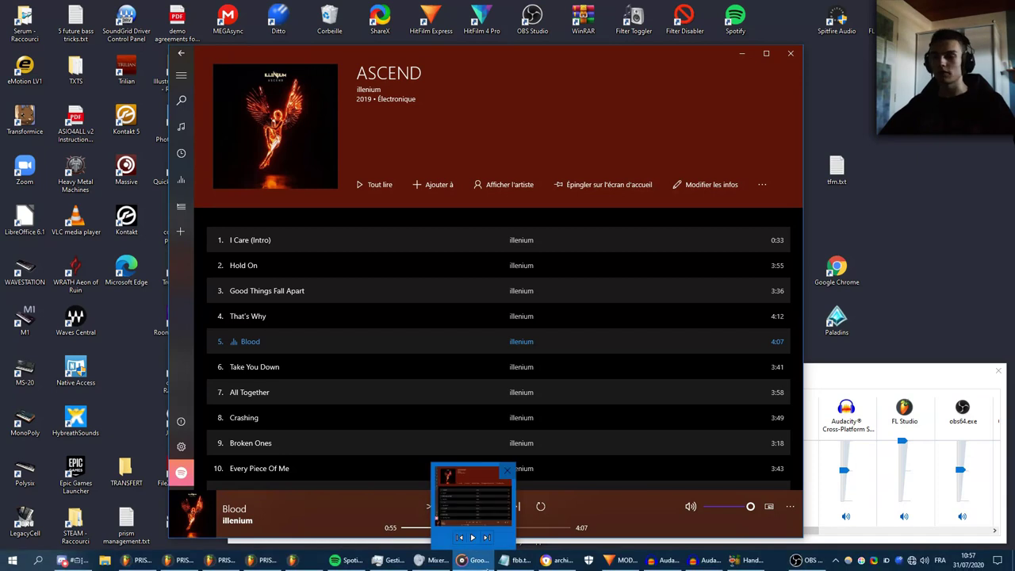
pyautogui.click(269, 562)
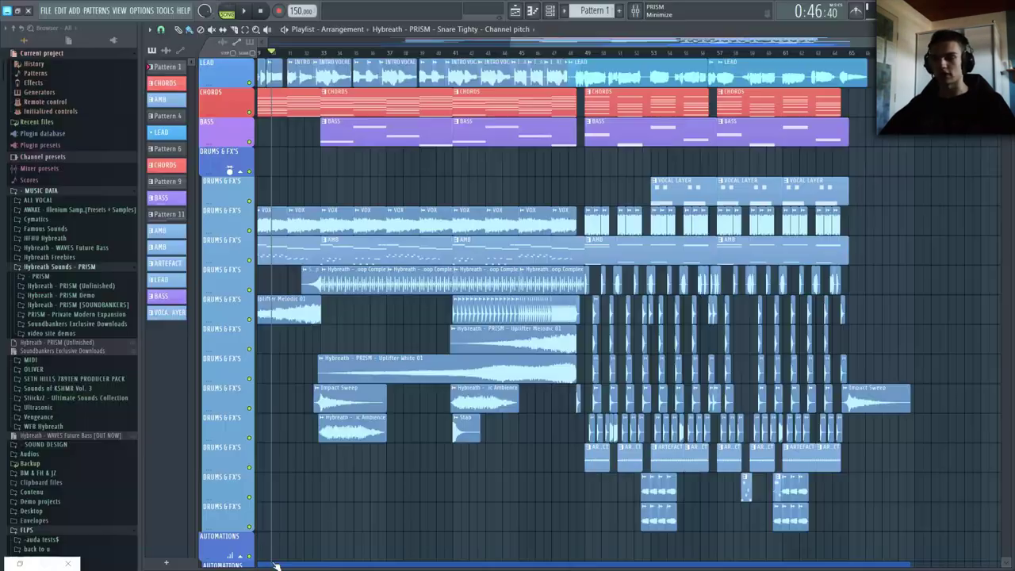
pyautogui.click(314, 53)
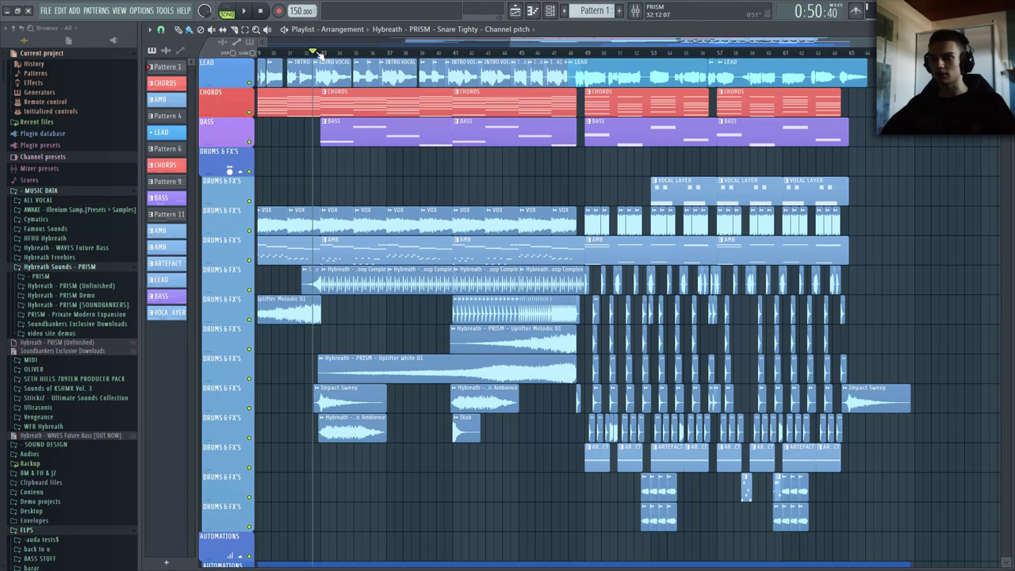
pyautogui.press('space')
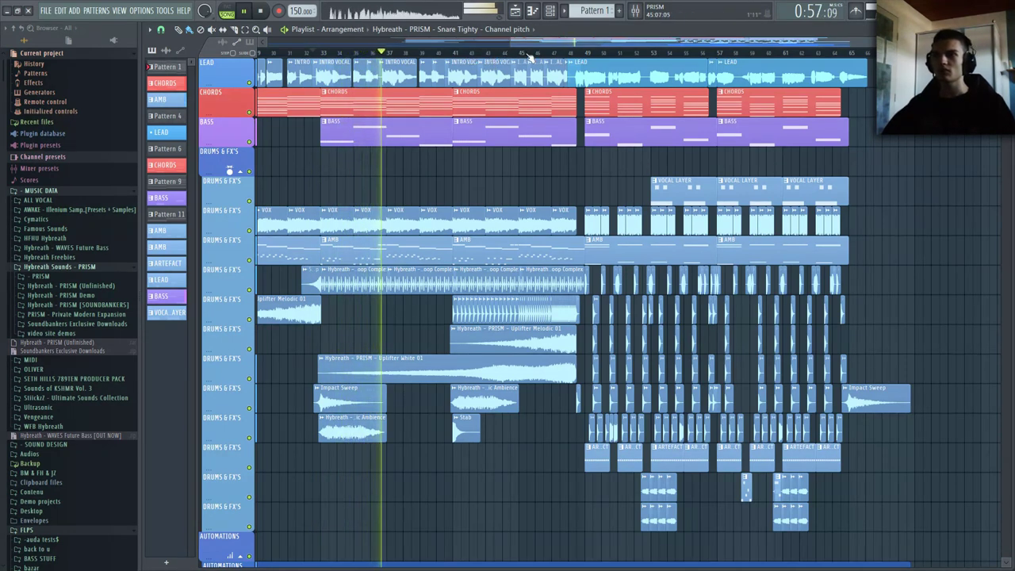
pyautogui.click(554, 53)
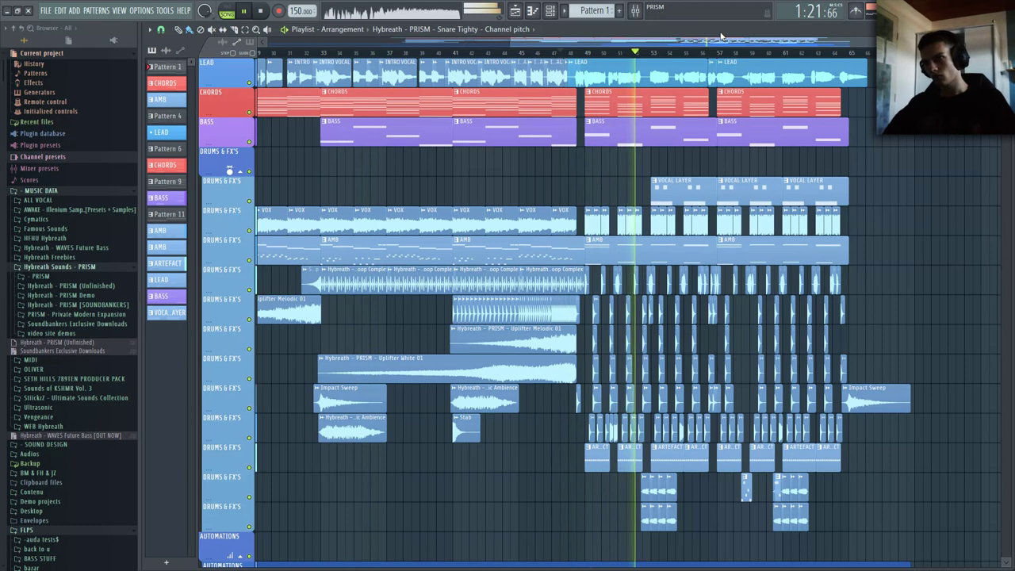
pyautogui.press('space')
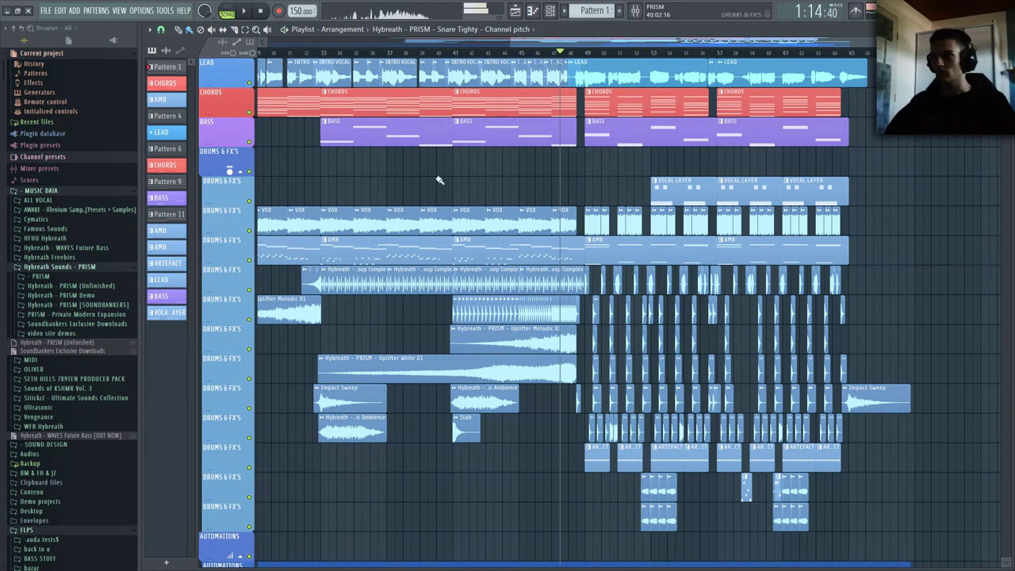
# - Solo the CHORDS track in the playlist and play it from bar 33
pyautogui.scroll(4, 313, 52)
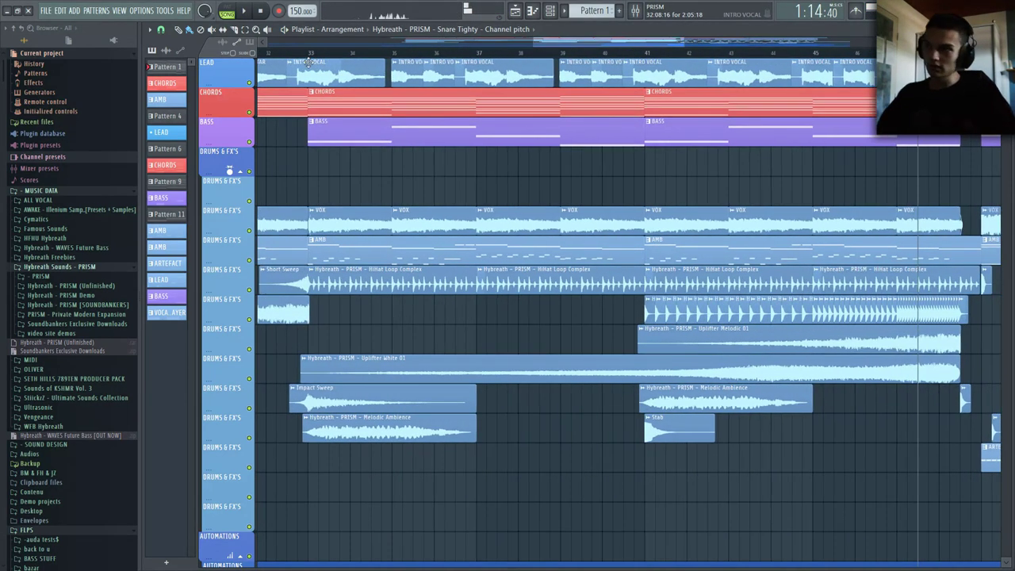
pyautogui.click(310, 52)
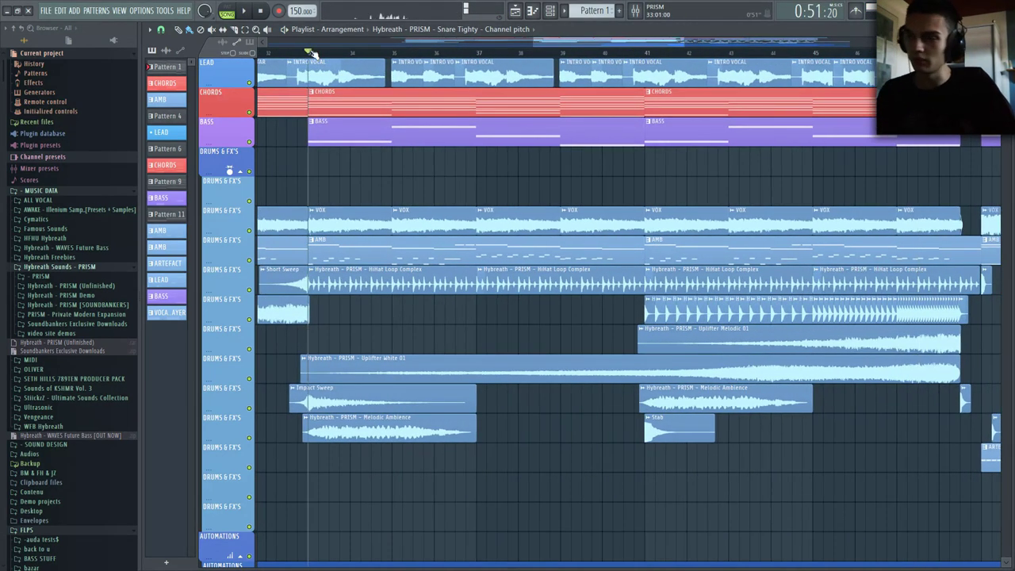
pyautogui.rightClick(251, 112)
pyautogui.press('space')
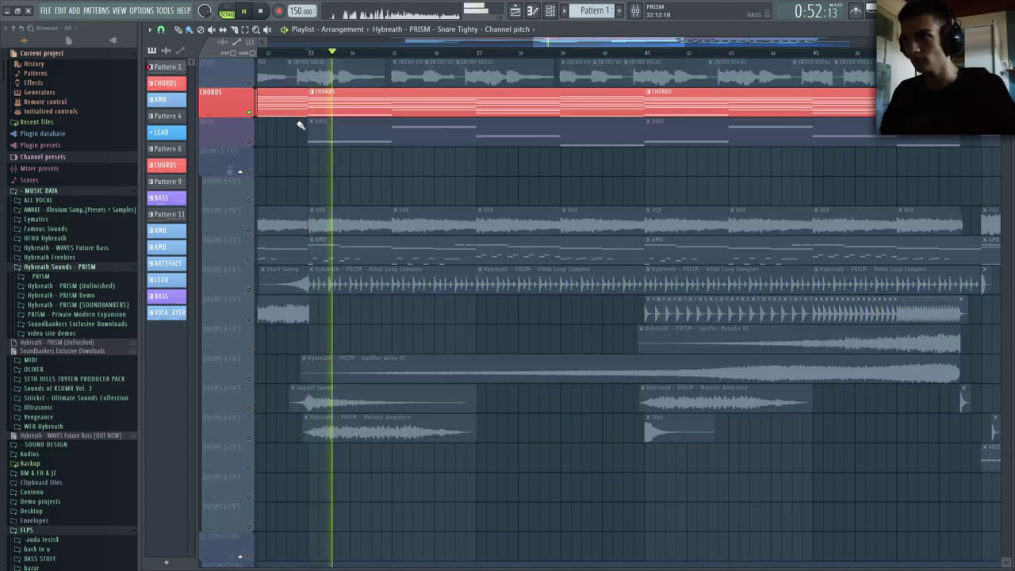
# - Unmute the AUTOMATIONS track group so it plays along with the soloed chords
pyautogui.scroll(-2, 321, 238)
pyautogui.scroll(-3, 327, 286)
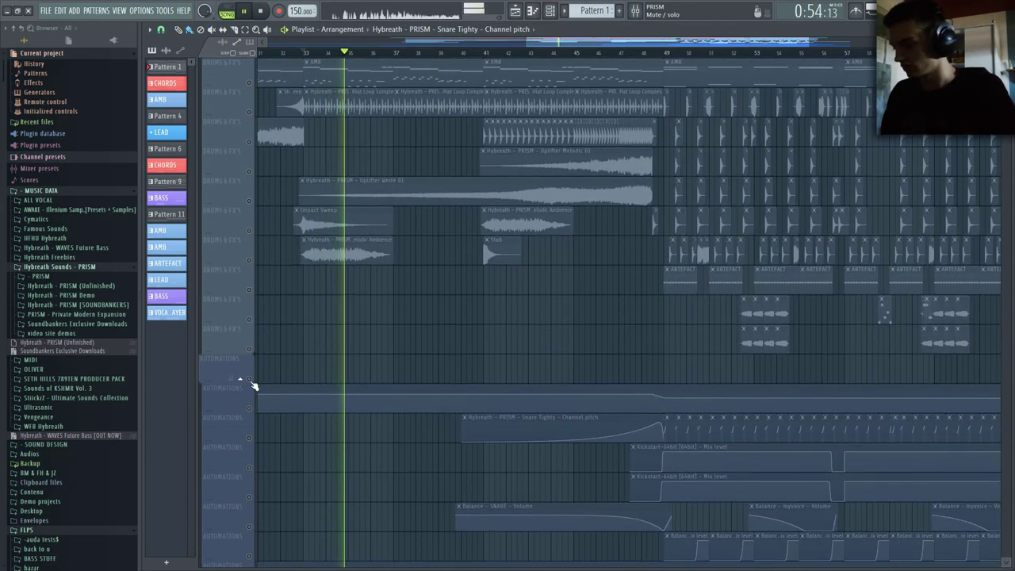
pyautogui.click(250, 380)
pyautogui.scroll(3, 553, 344)
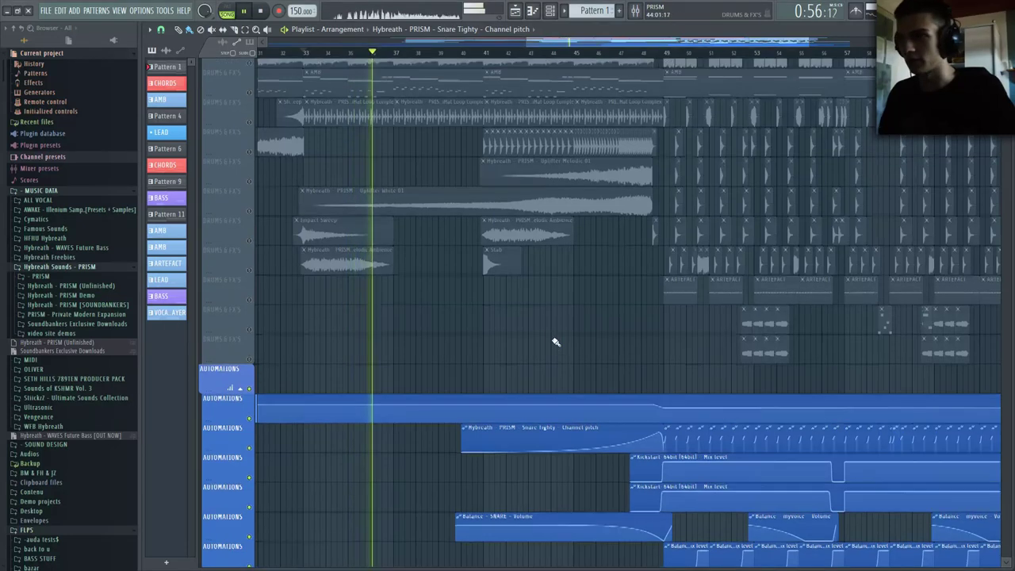
# - Stop playback and show the channel rack for the CHORDS pattern that starts at bar 33
pyautogui.click(549, 10)
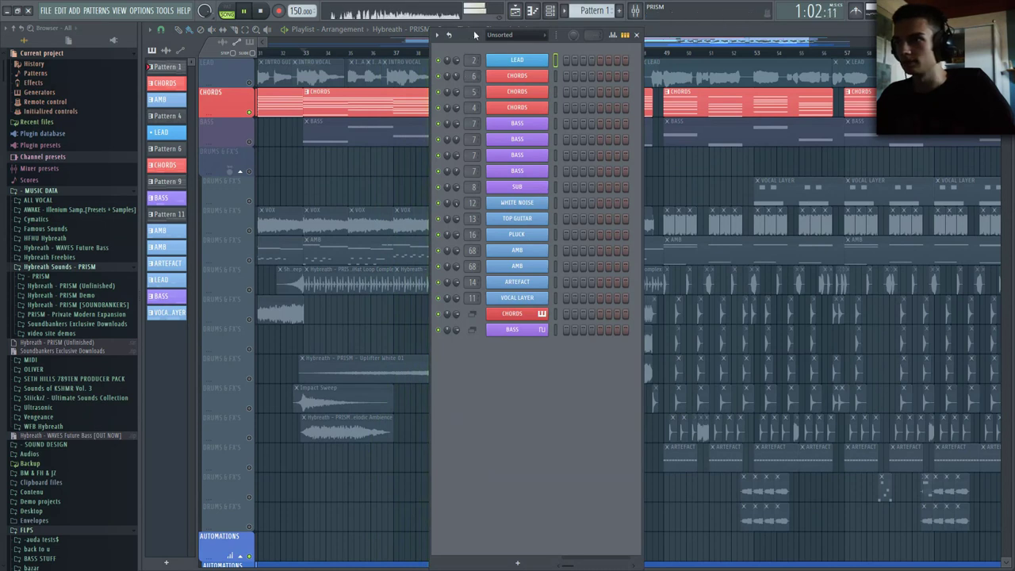
pyautogui.moveTo(475, 35); pyautogui.dragTo(606, 35)
pyautogui.press('space')
pyautogui.click(431, 98)
pyautogui.click(550, 11)
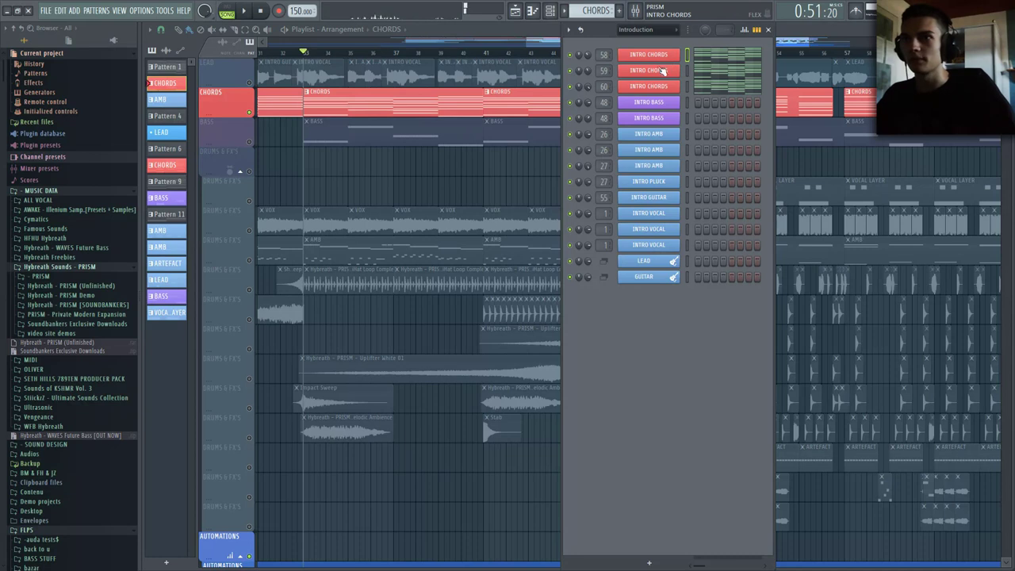
# - Examine the Kontakt string and cello ensembles loaded on the first INTRO CHORDS channel
pyautogui.click(648, 54)
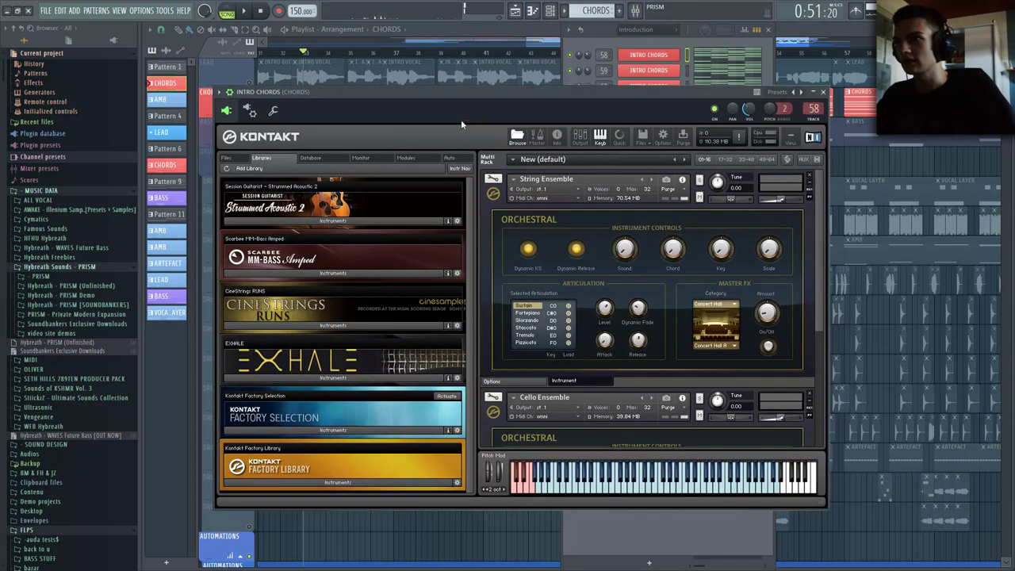
pyautogui.scroll(-3, 640, 352)
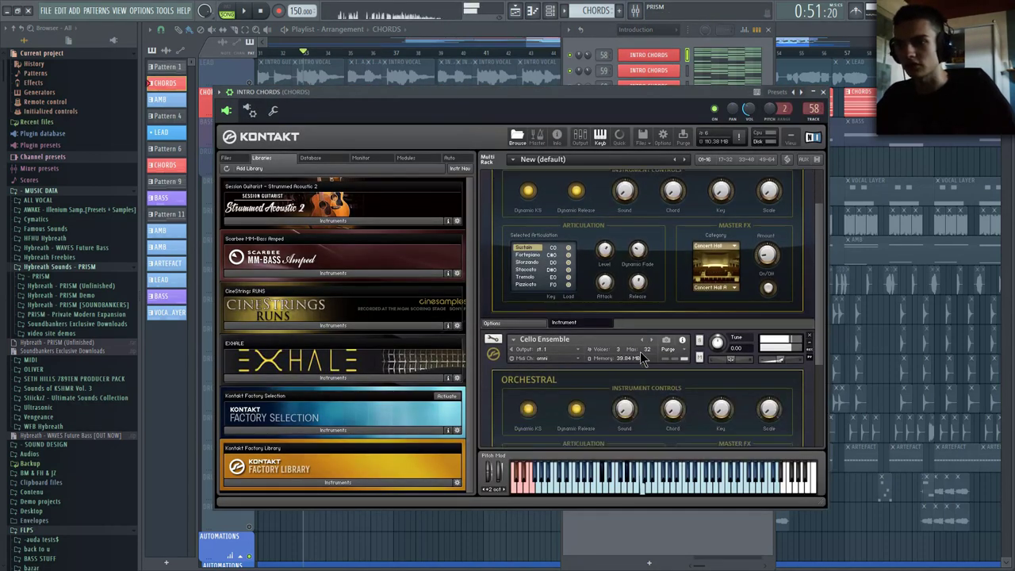
pyautogui.click(824, 92)
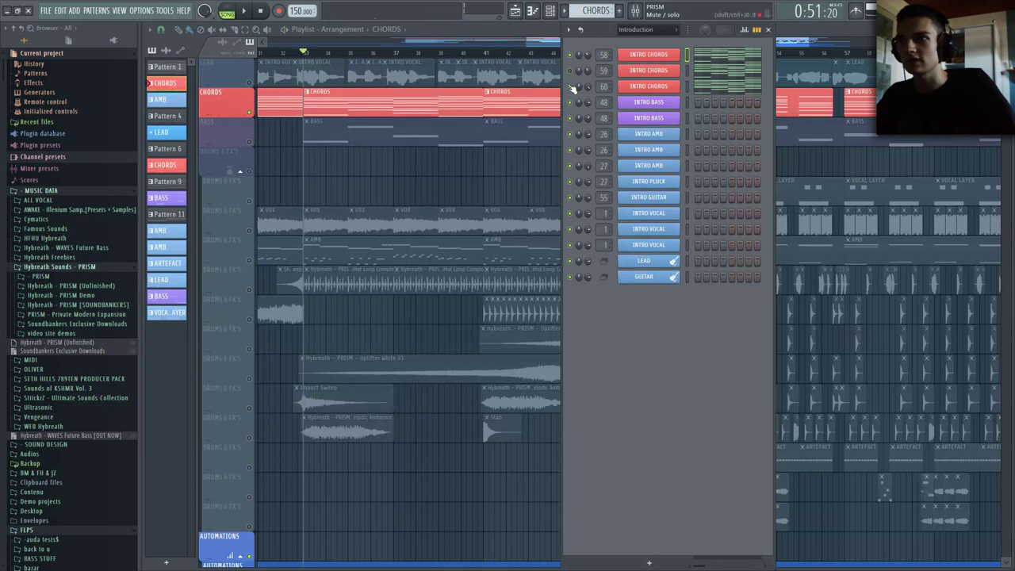
# - Play the chords briefly and examine the FLEX preset on the second INTRO CHORDS channel
pyautogui.press('space')
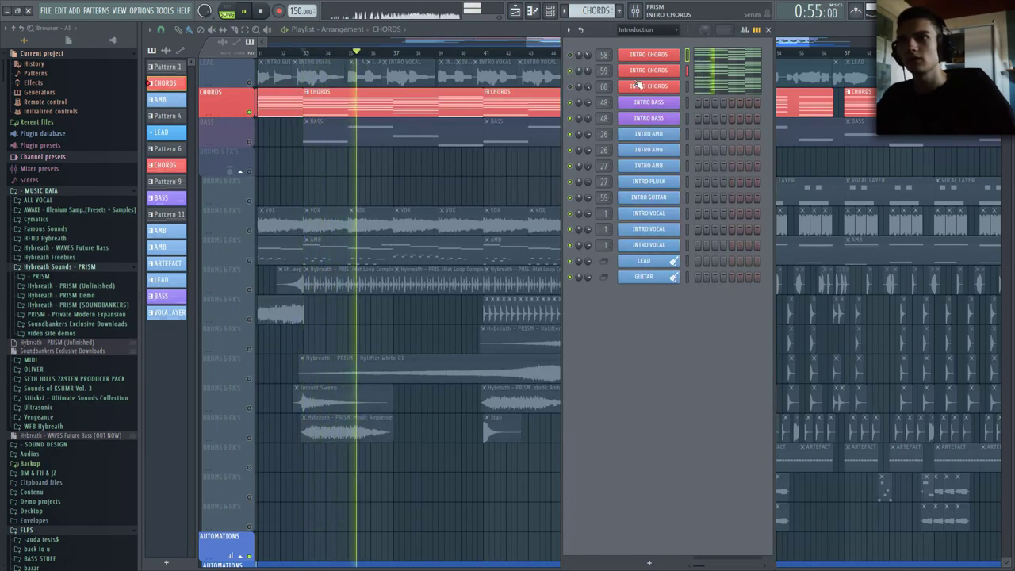
pyautogui.press('space')
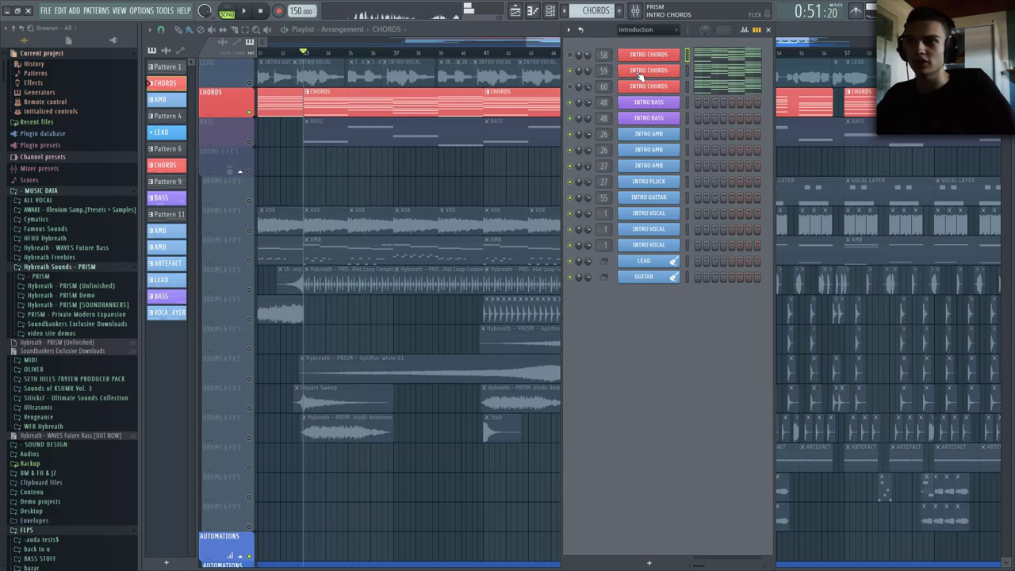
pyautogui.click(638, 71)
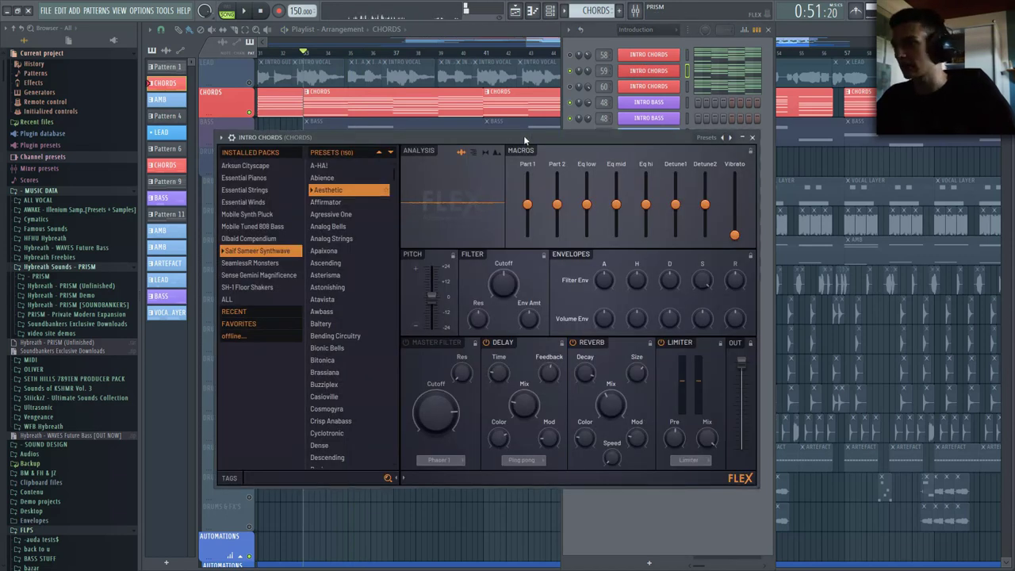
pyautogui.moveTo(522, 134); pyautogui.dragTo(553, 135)
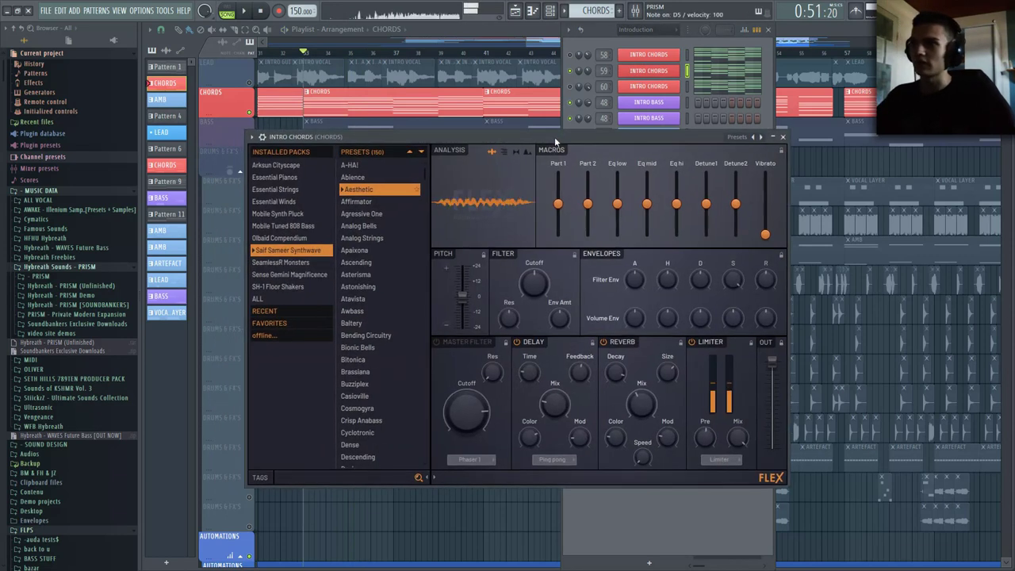
pyautogui.click(783, 137)
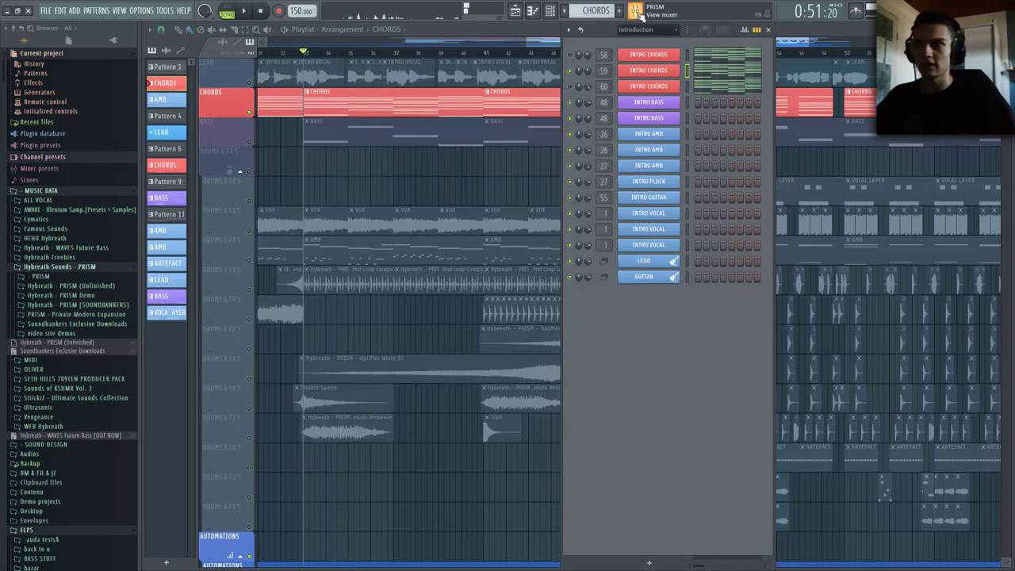
# - Examine the Wider and FabFilter Saturn effects on CHORDS mixer track 59
pyautogui.click(635, 10)
pyautogui.hscroll(3, 643, 385)
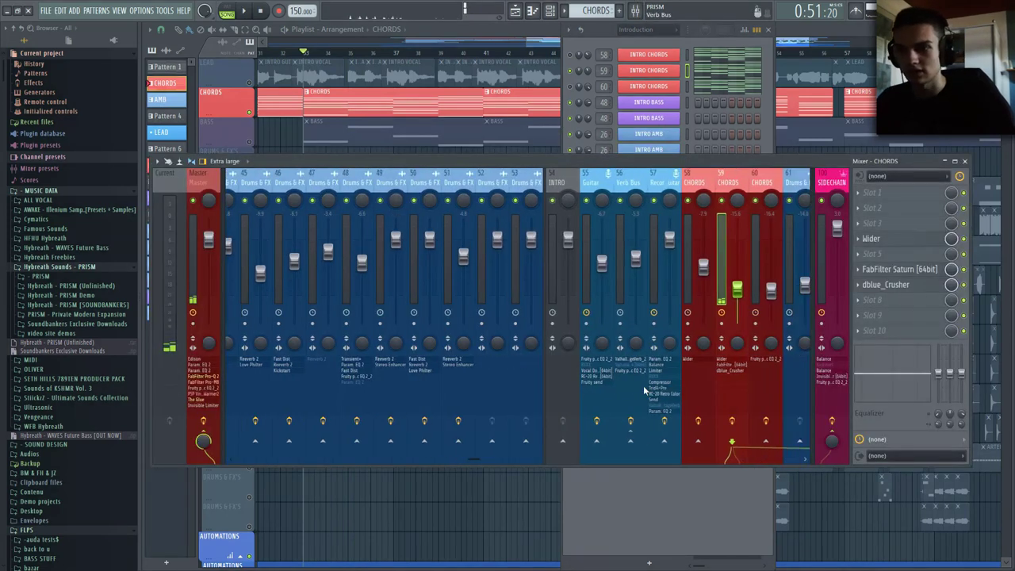
pyautogui.click(886, 243)
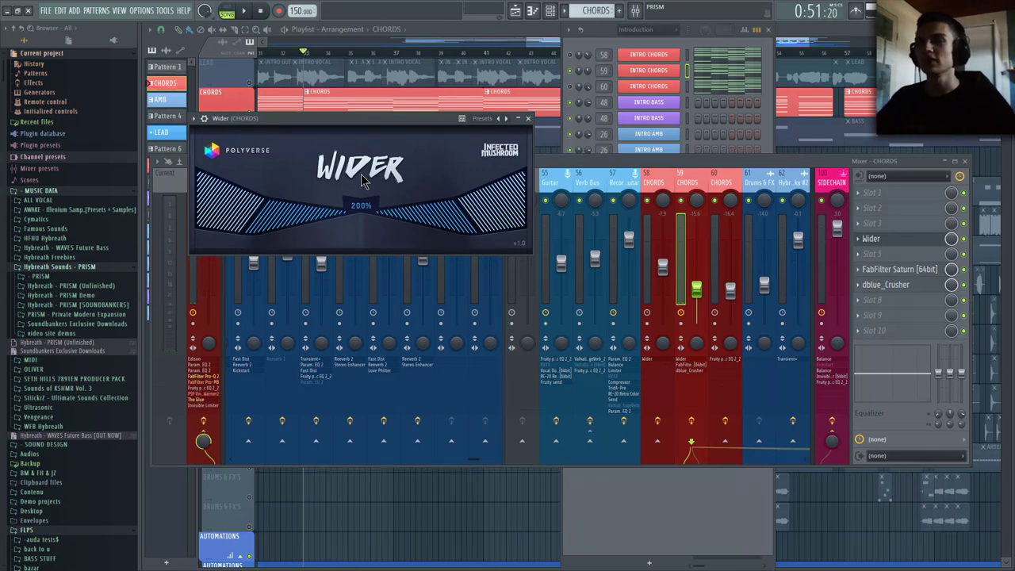
pyautogui.click(901, 243)
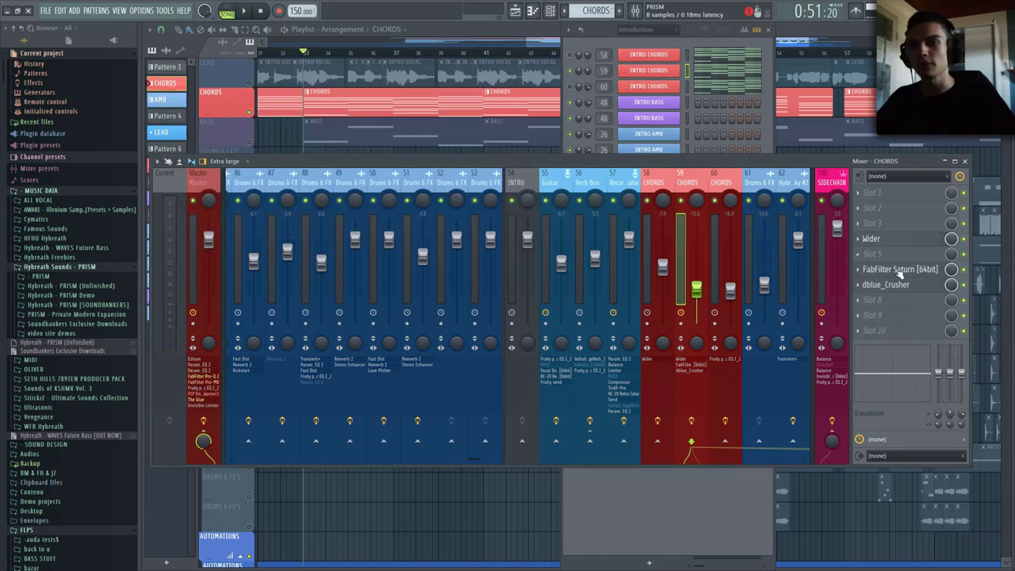
pyautogui.click(902, 270)
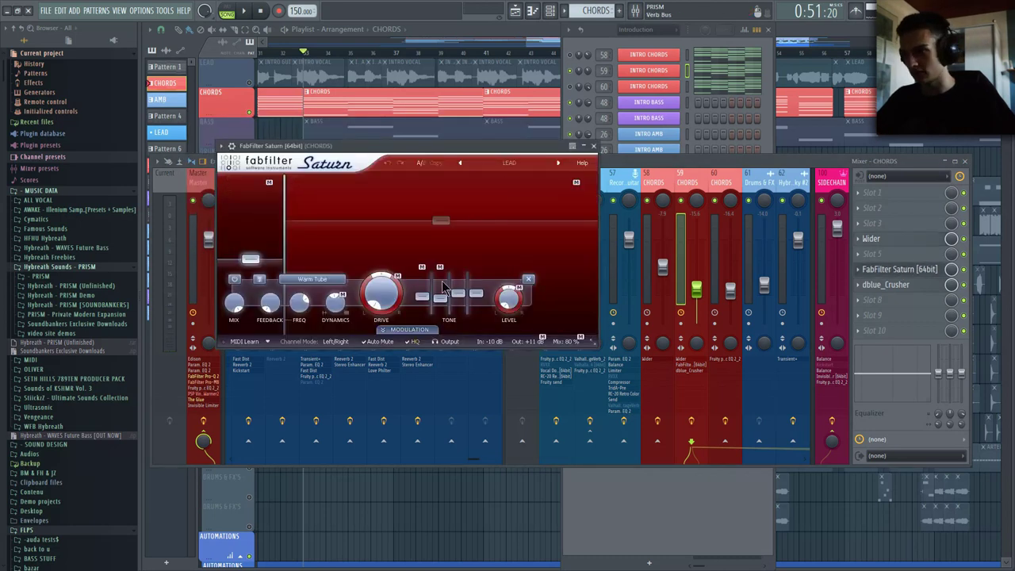
pyautogui.click(594, 147)
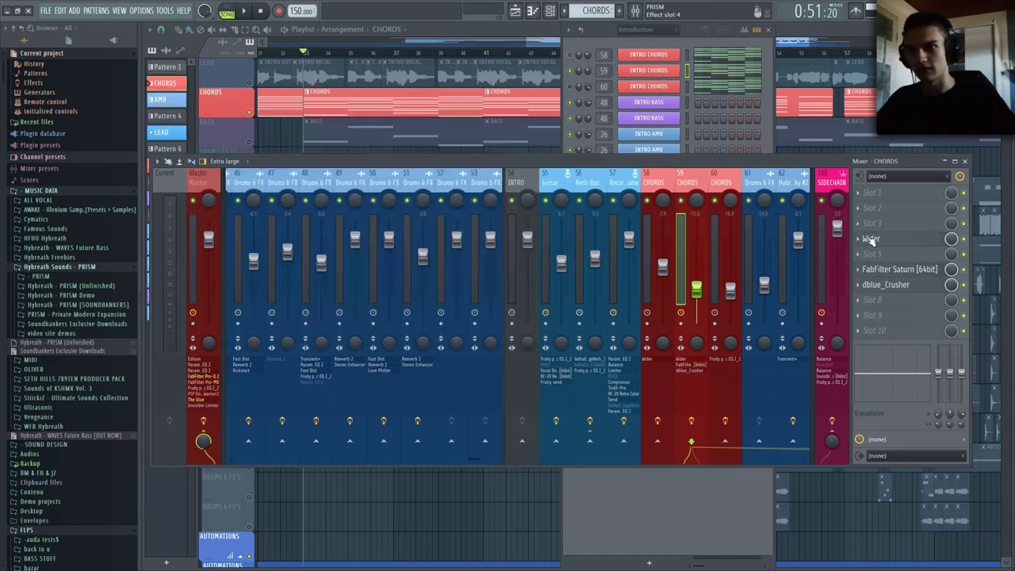
# - Examine the dblue_Crusher effect and its Reduction setting on mixer track 59 while the chords play
pyautogui.click(889, 289)
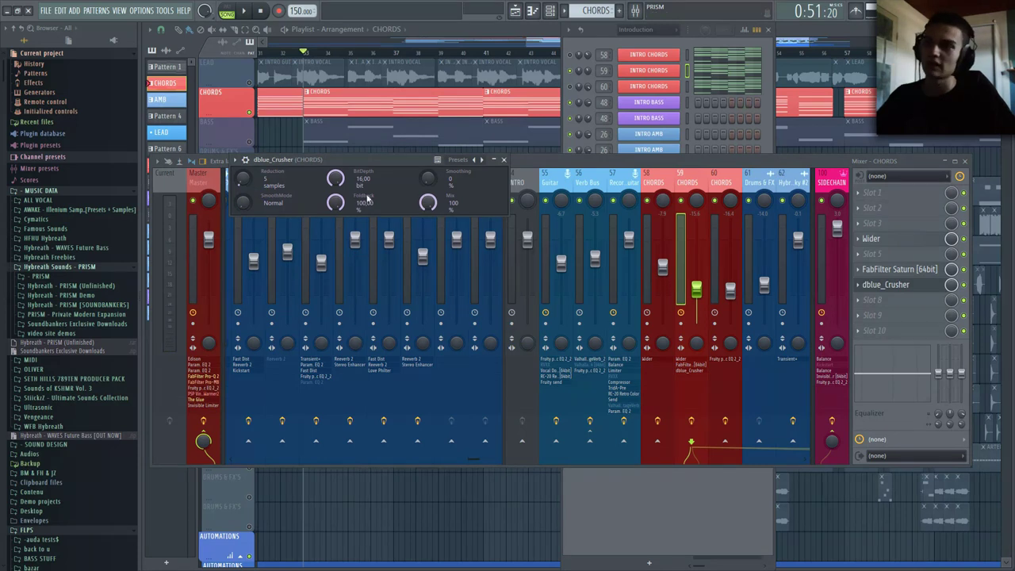
pyautogui.press('space')
pyautogui.moveTo(241, 181)
pyautogui.mouseDown()
pyautogui.moveTo(241, 123)
pyautogui.moveTo(241, 181)
pyautogui.mouseUp()
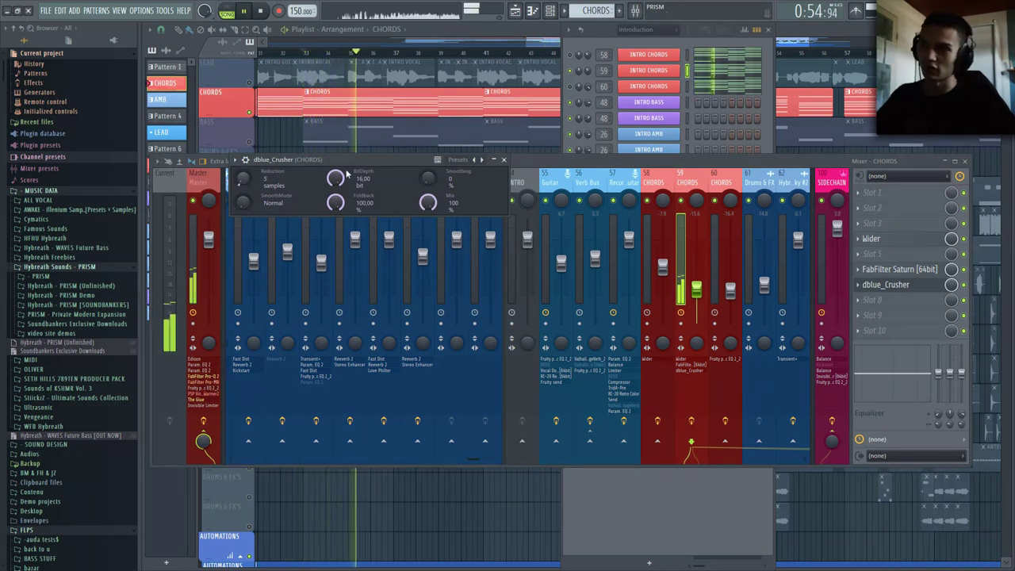
pyautogui.click(503, 160)
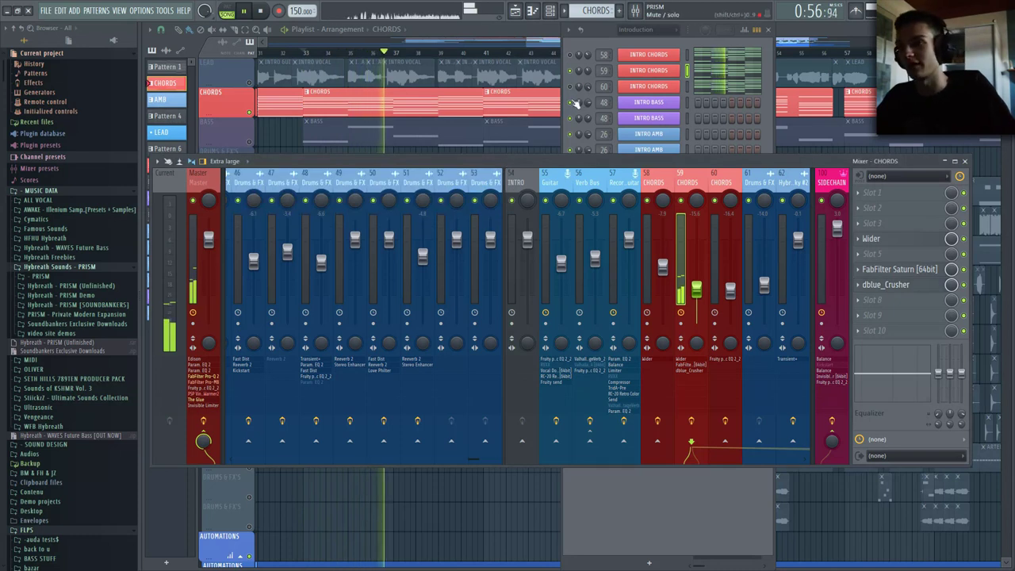
# - Toggle the second INTRO CHORDS channel's mute and examine the third channel's Serum patch while the chords play
pyautogui.click(573, 73)
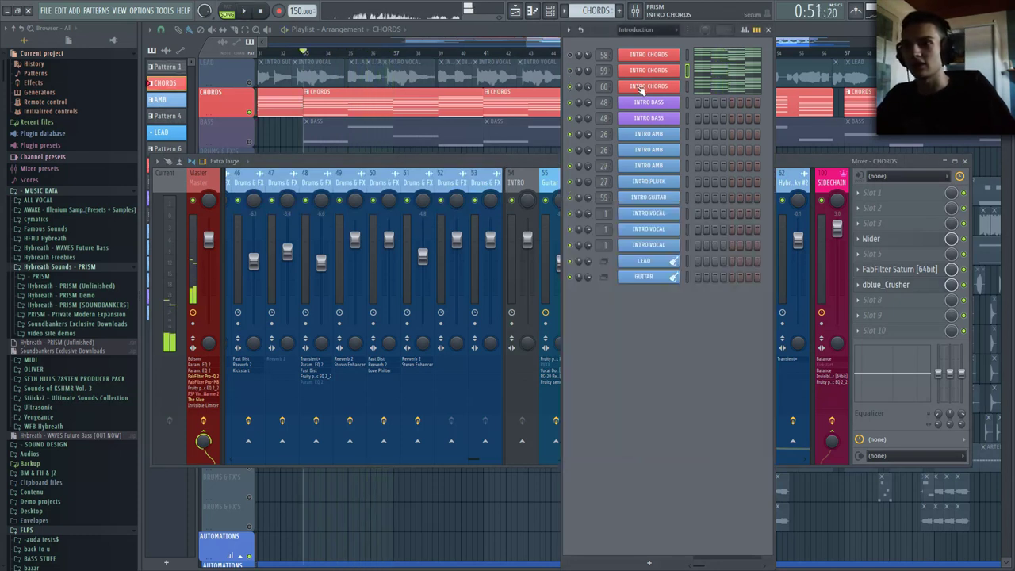
pyautogui.press('space')
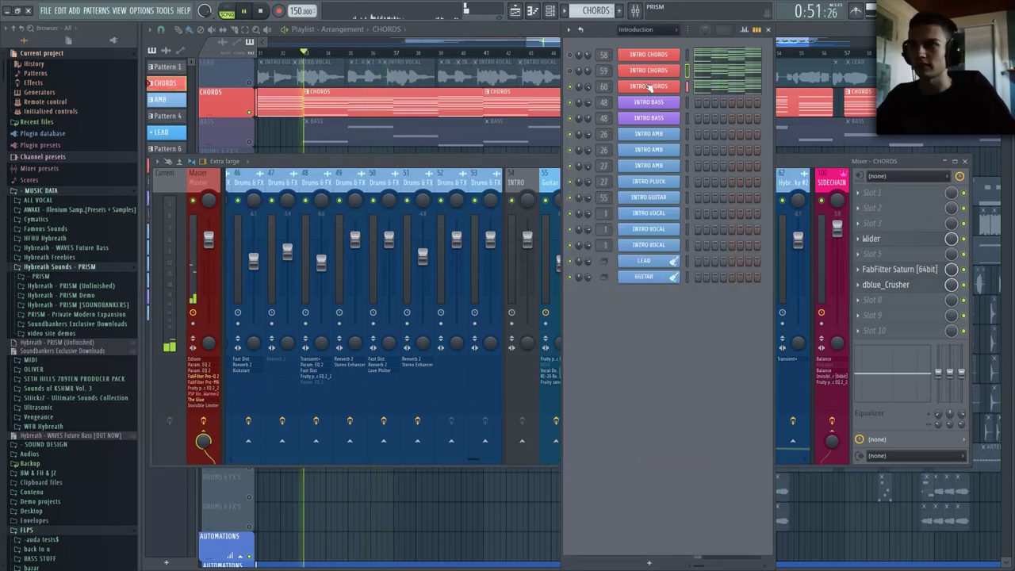
pyautogui.click(634, 86)
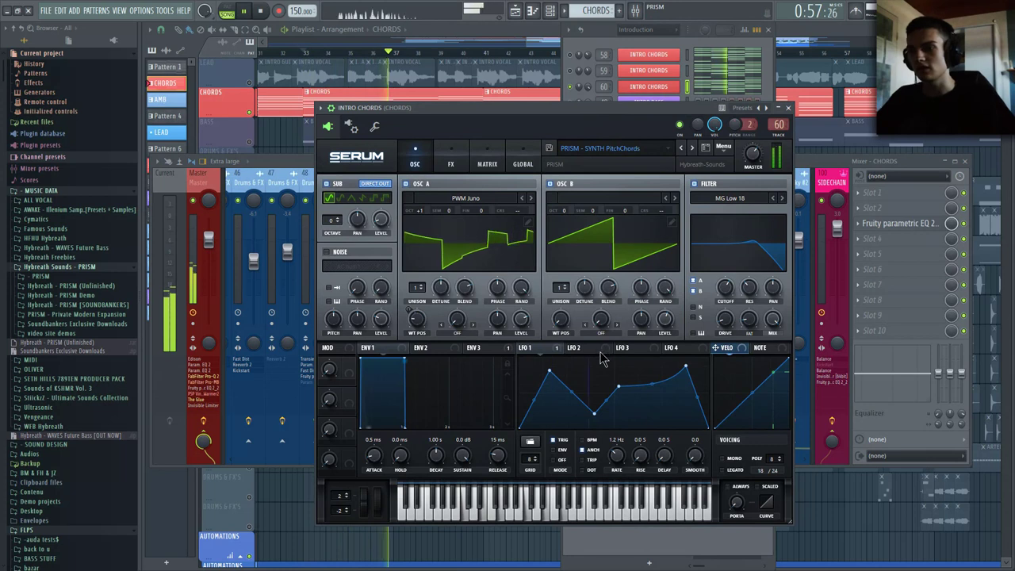
pyautogui.click(787, 111)
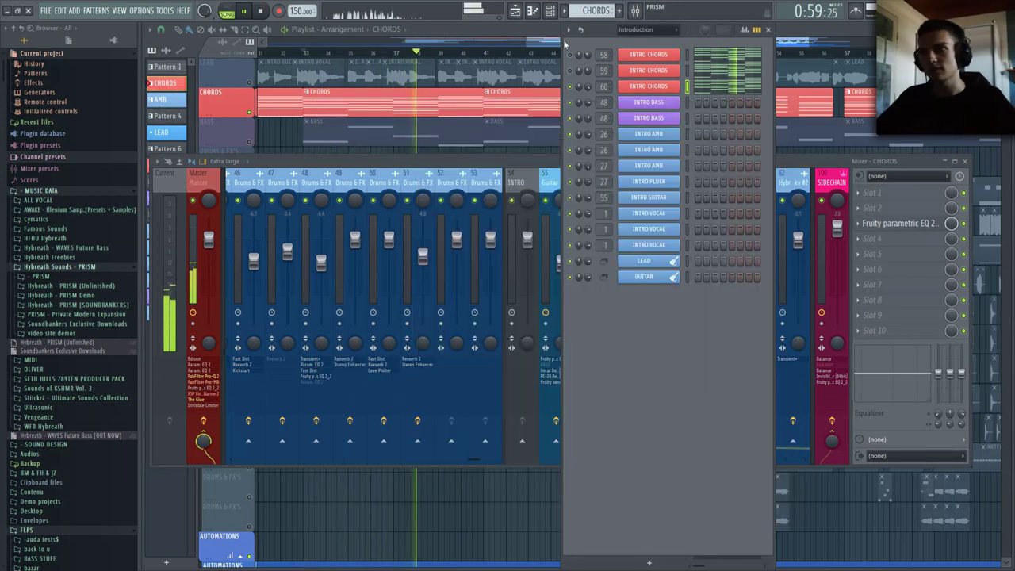
# - Return to the playlist and look over the automation clips beneath the drum and effects tracks
pyautogui.press('F5')
pyautogui.scroll(-6, 442, 361)
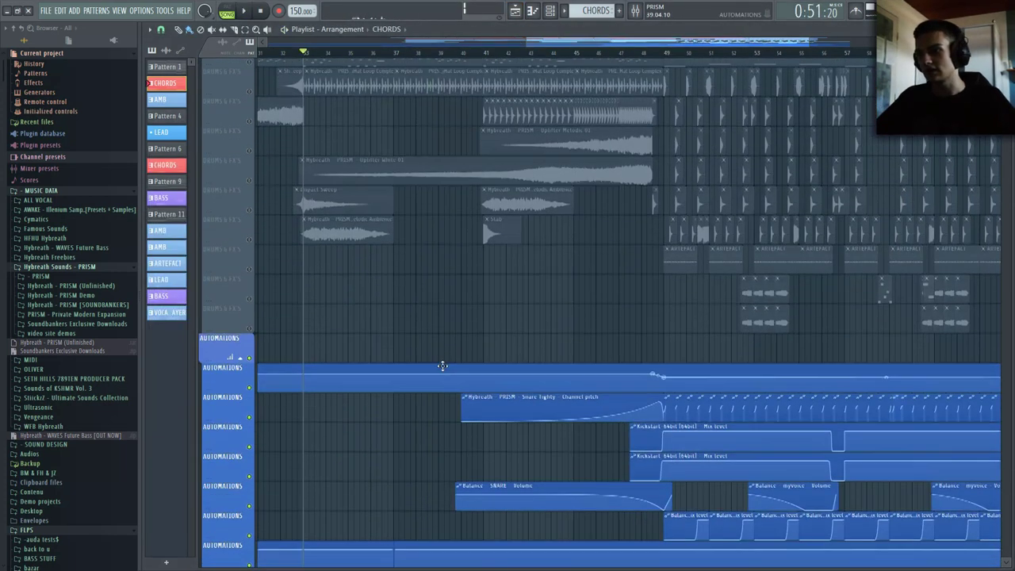
pyautogui.scroll(5, 324, 399)
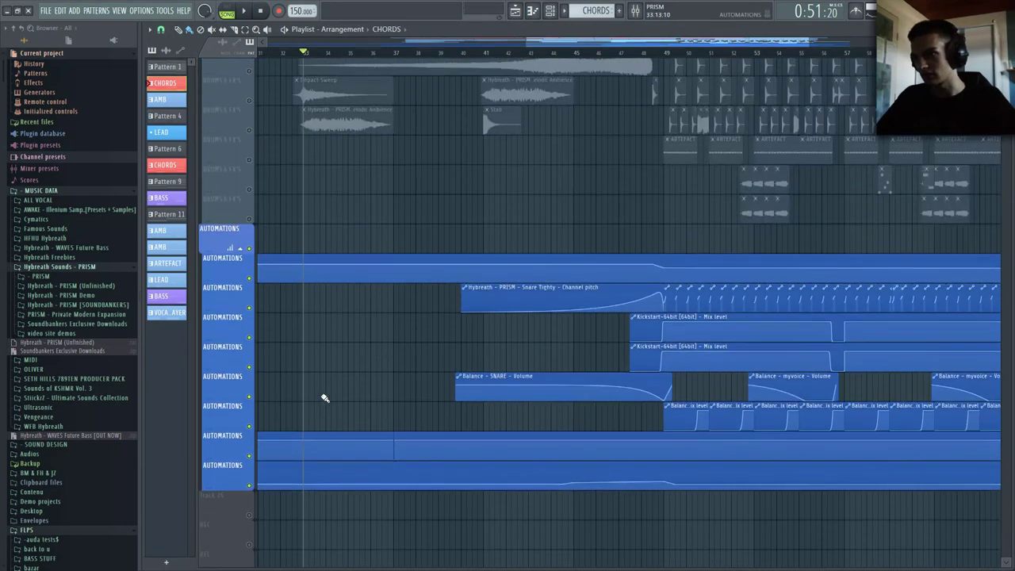
# - Return to the CHORDS track in the playlist and play it briefly from bar 33
pyautogui.scroll(-5, 404, 378)
pyautogui.scroll(10, 444, 238)
pyautogui.scroll(6, 403, 199)
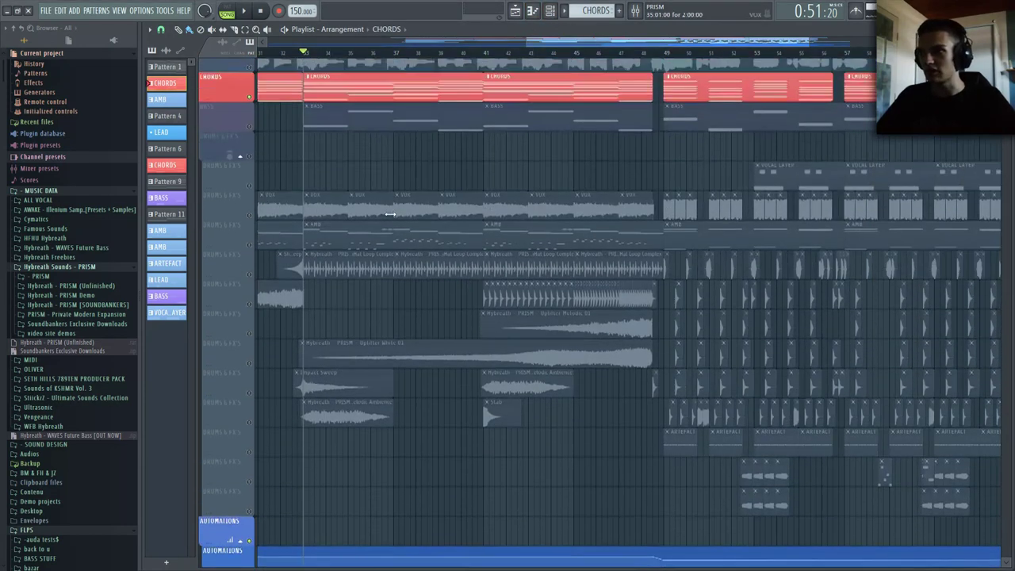
pyautogui.press('space')
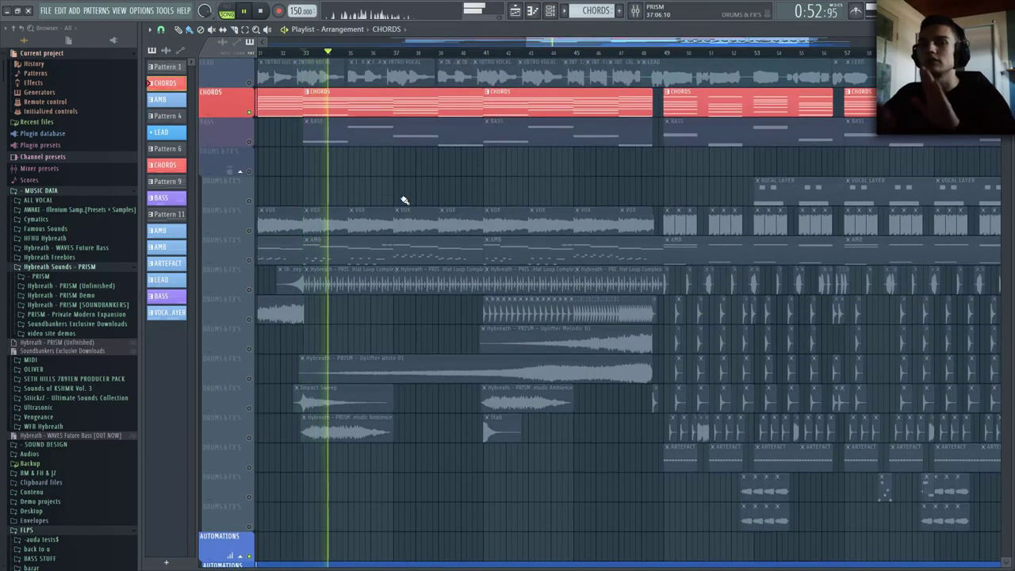
pyautogui.press('space')
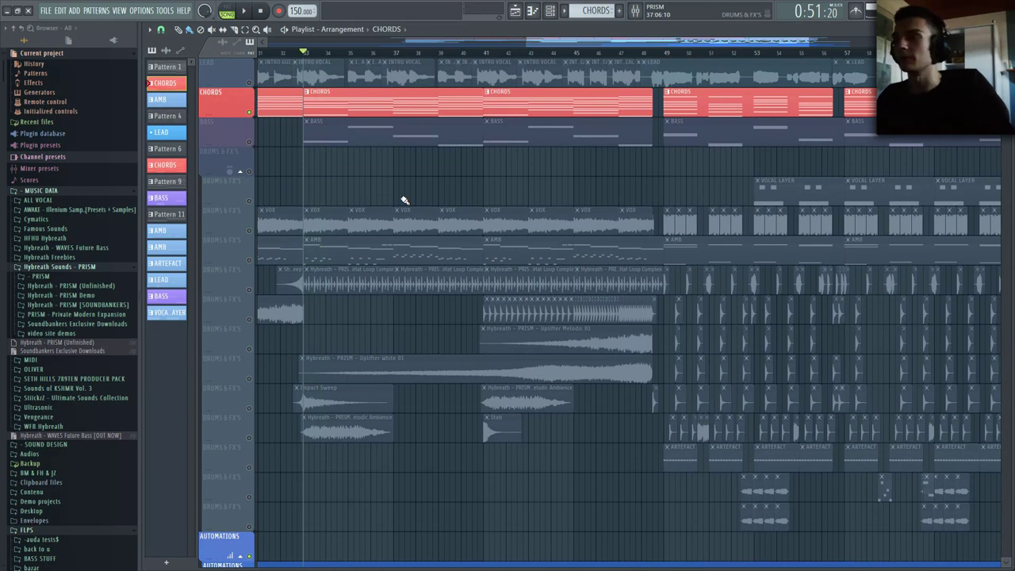
# - Solo the BASS track, play it from bar 33 and re-enable the AUTOMATIONS track group
pyautogui.keyDown('ctrl'); pyautogui.click(256, 145); pyautogui.keyUp('ctrl')
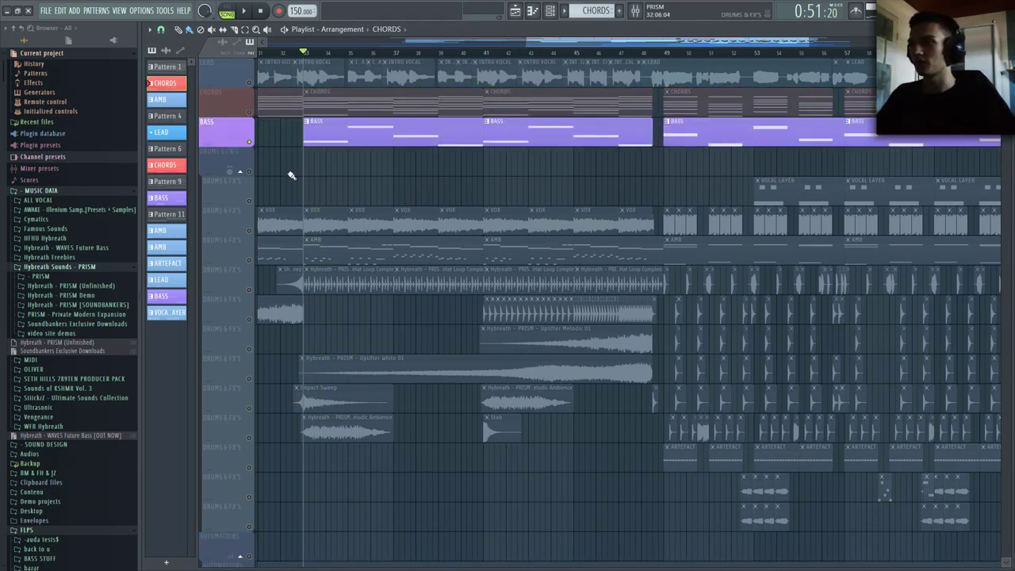
pyautogui.press('space')
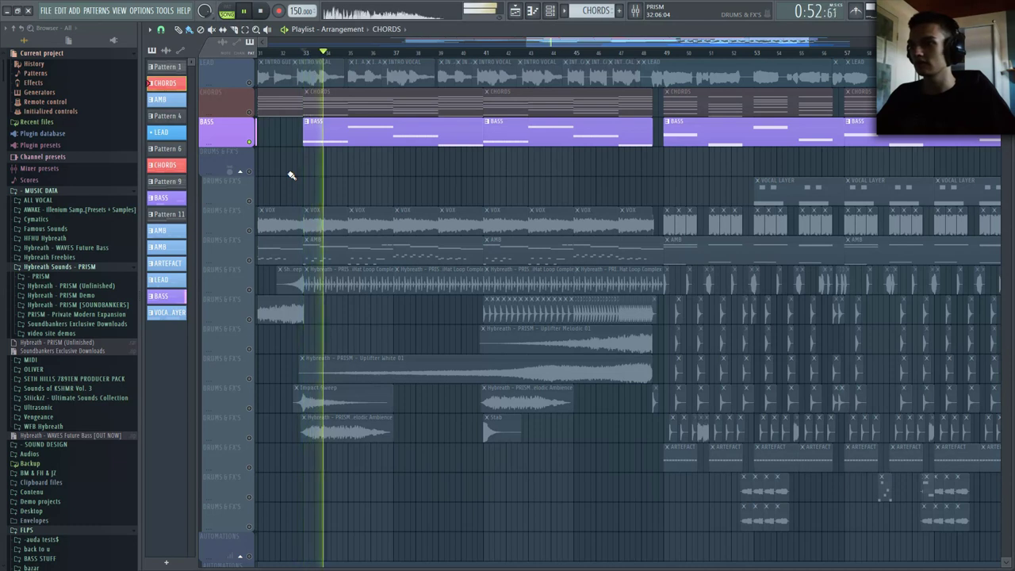
pyautogui.scroll(-1, 262, 482)
pyautogui.click(254, 530)
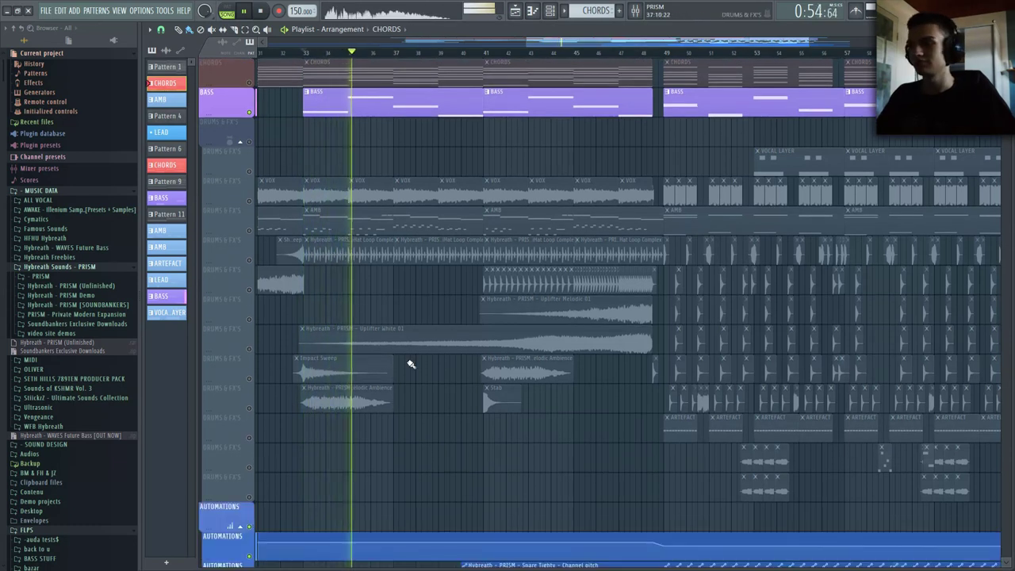
# - Stop playback and audition notes on the first INTRO BASS channel's Serum patch, PRISM - BASS Hypeintro
pyautogui.click(550, 10)
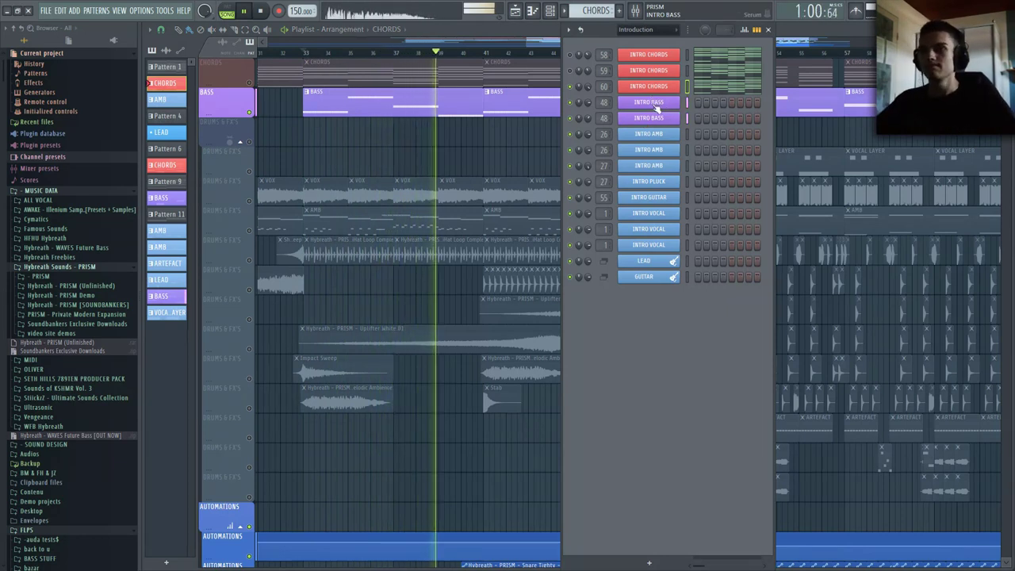
pyautogui.press('space')
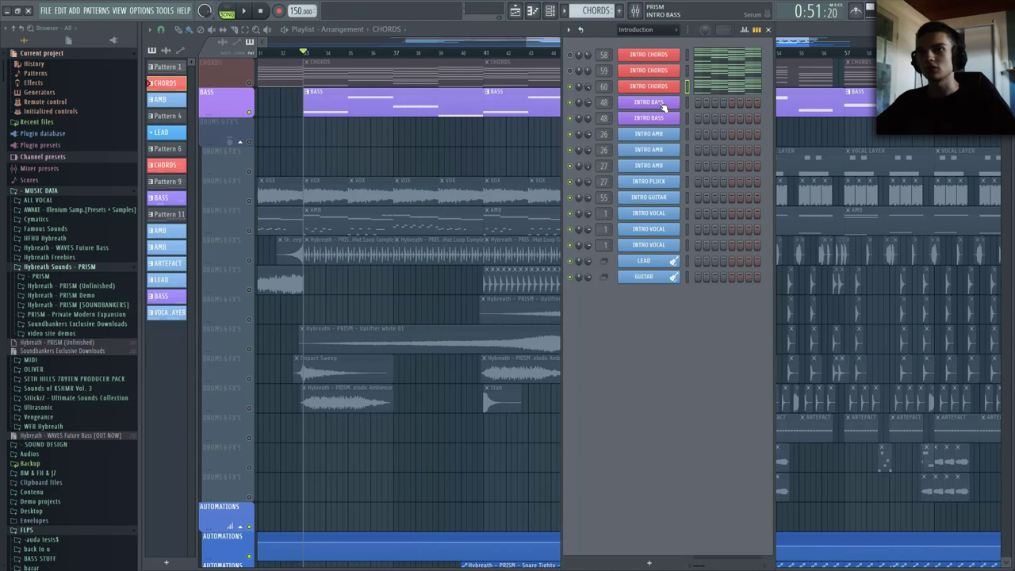
pyautogui.click(648, 102)
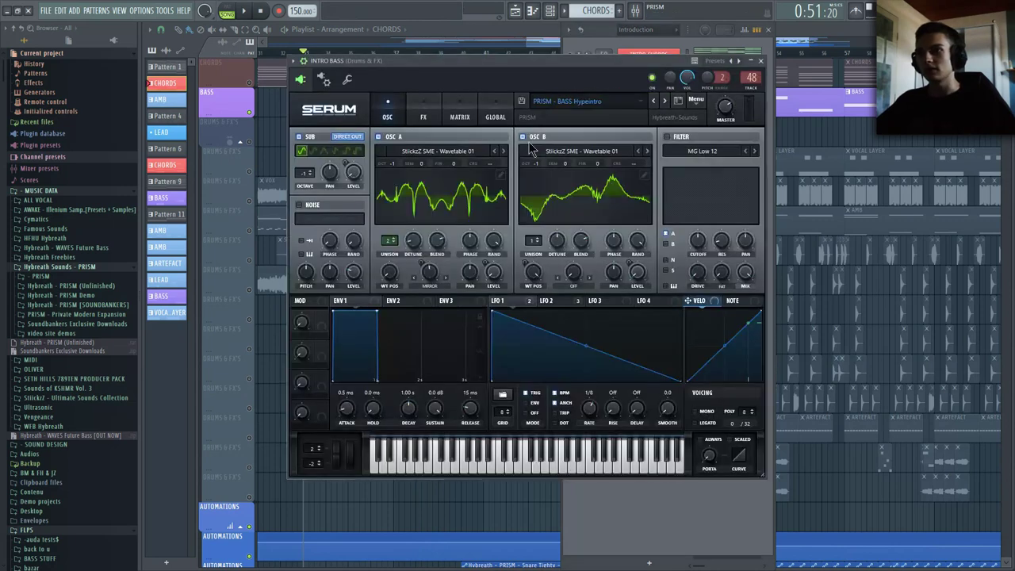
pyautogui.moveTo(518, 63); pyautogui.dragTo(521, 103)
pyautogui.press('j')
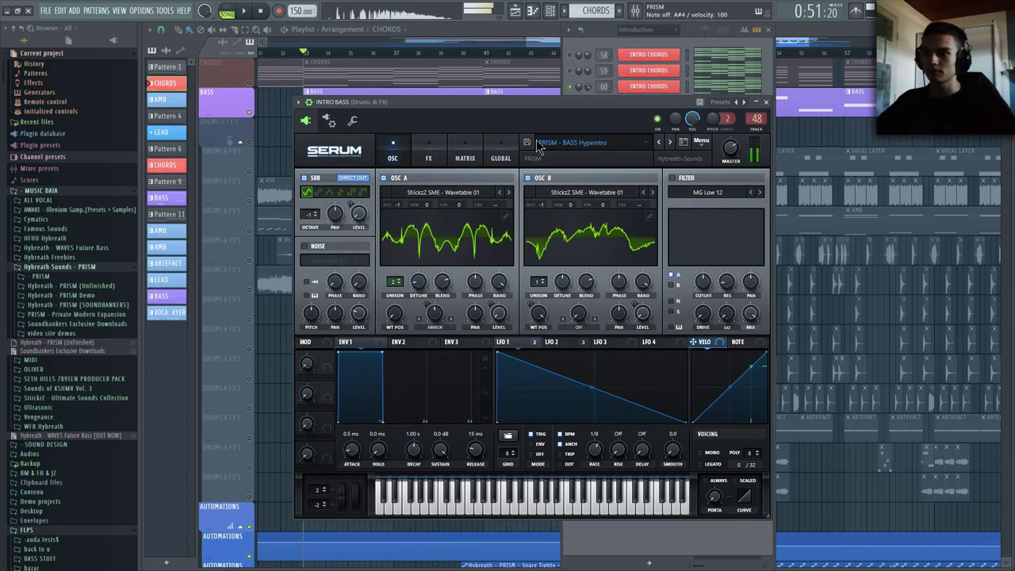
pyautogui.press('c')
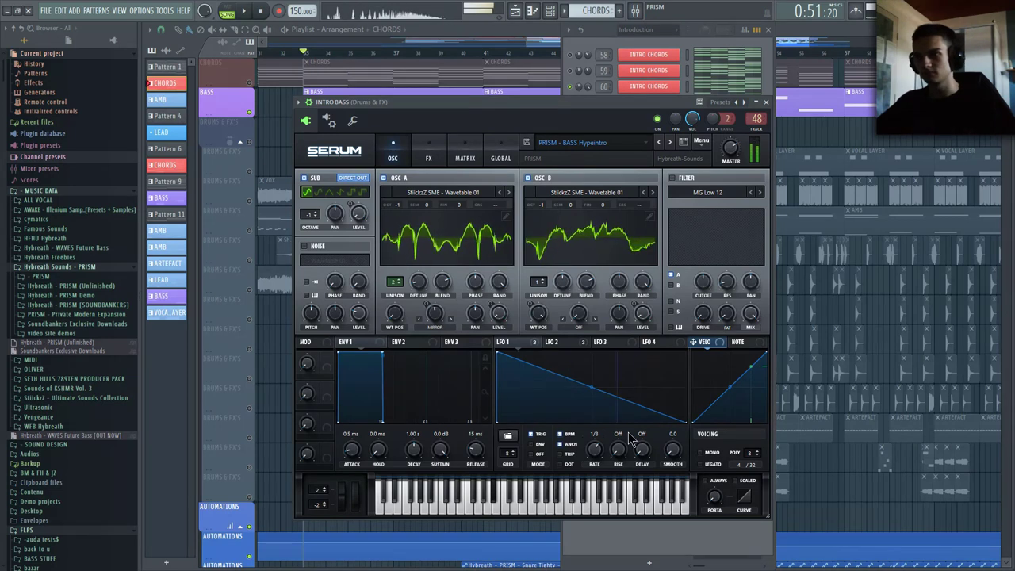
# - Bypass the Hyper/Dimension, Distortion, Compressor, EQ and Reverb effects of the bass patch to hear it dry
pyautogui.click(429, 152)
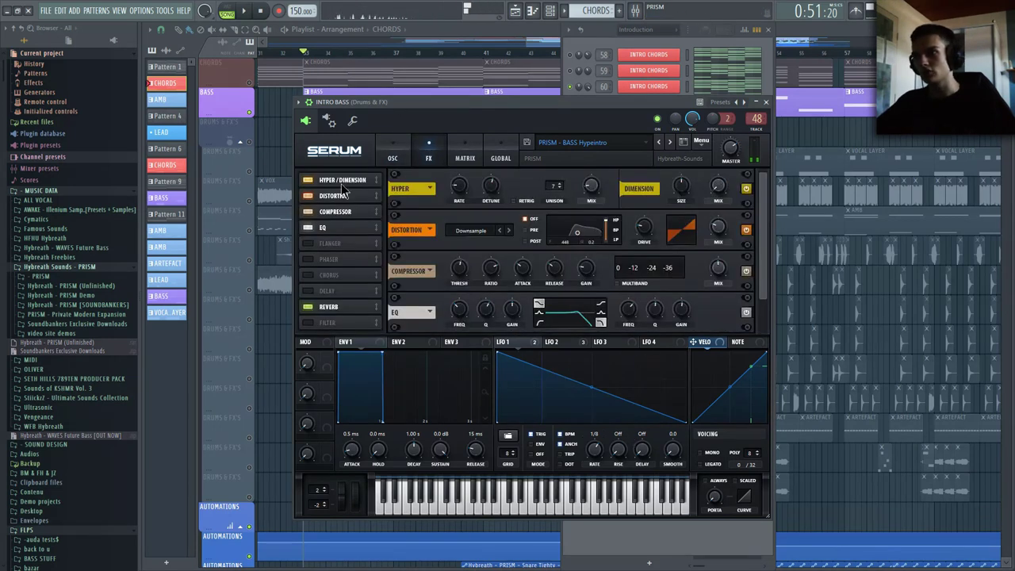
pyautogui.click(308, 180)
pyautogui.click(308, 196)
pyautogui.click(307, 211)
pyautogui.click(308, 227)
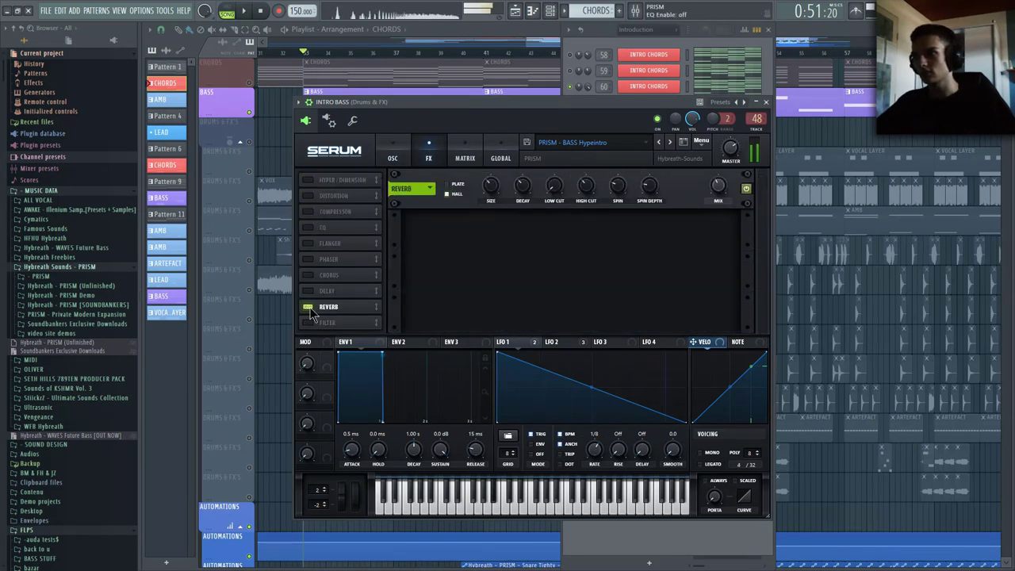
pyautogui.click(307, 307)
# - Re-enable the bass patch's Reverb, EQ, Compressor, Distortion and Hyper/Dimension effects and close the Serum window
pyautogui.click(308, 307)
pyautogui.click(308, 227)
pyautogui.click(307, 212)
pyautogui.click(308, 196)
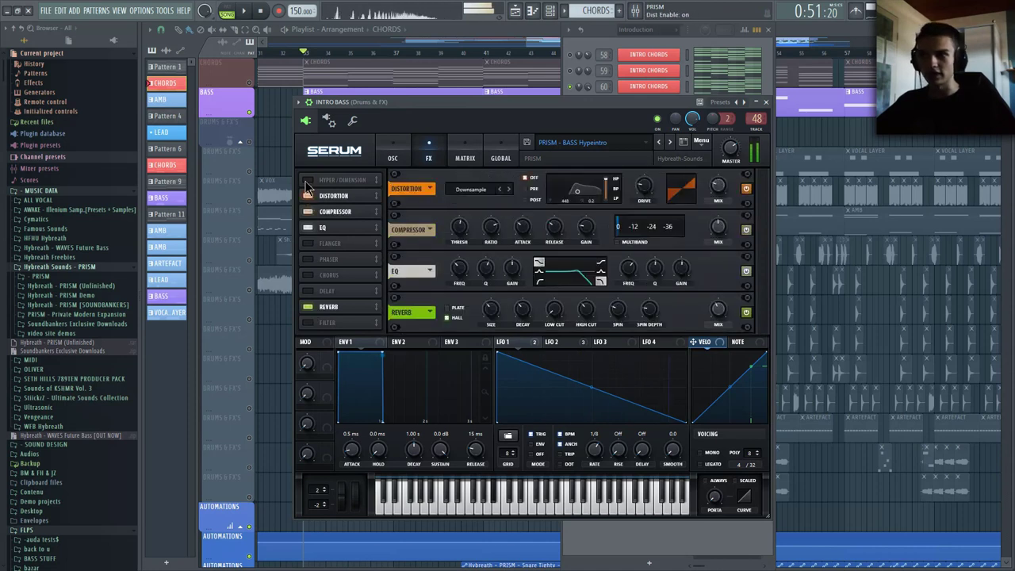
pyautogui.click(308, 180)
pyautogui.scroll(-1, 345, 226)
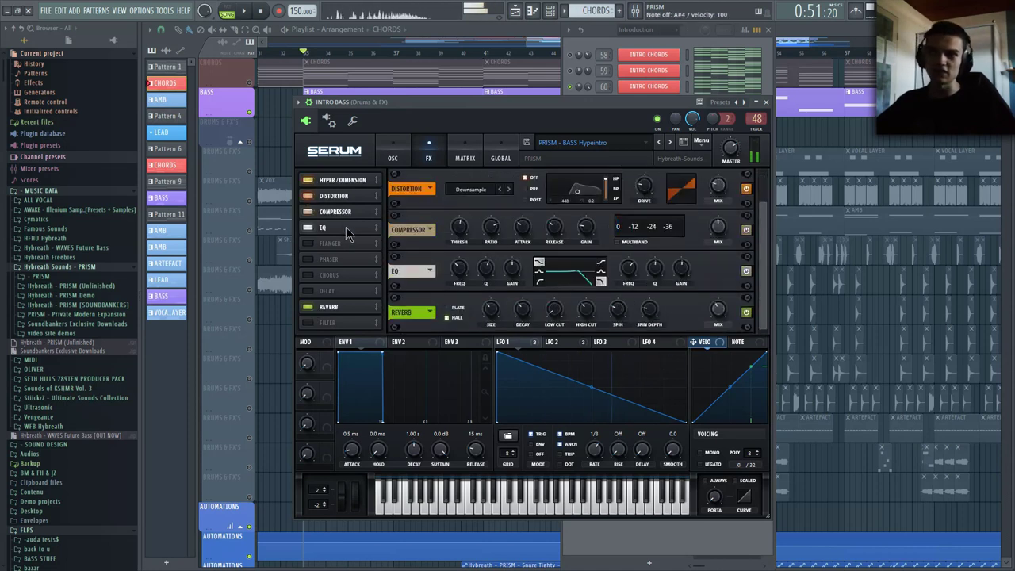
pyautogui.click(765, 103)
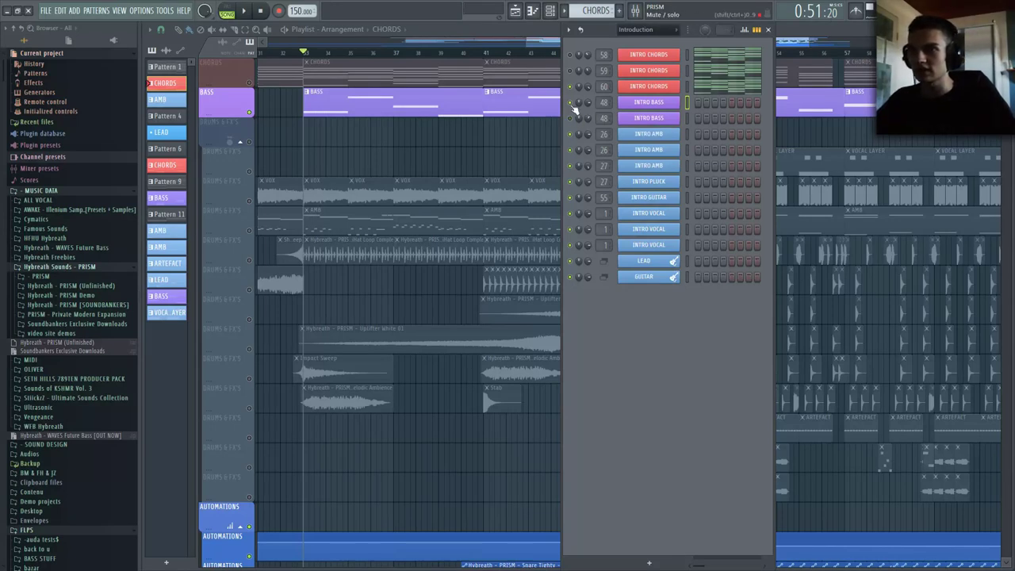
# - Select the second INTRO BASS channel and examine its Slayer guitar instrument
pyautogui.click(686, 119)
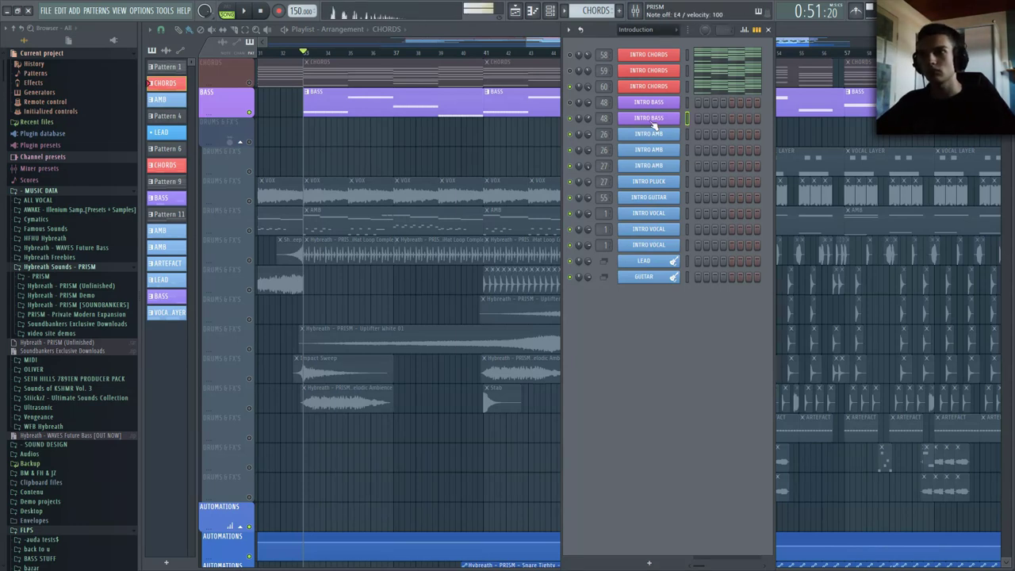
pyautogui.click(649, 118)
pyautogui.moveTo(318, 109); pyautogui.dragTo(373, 140)
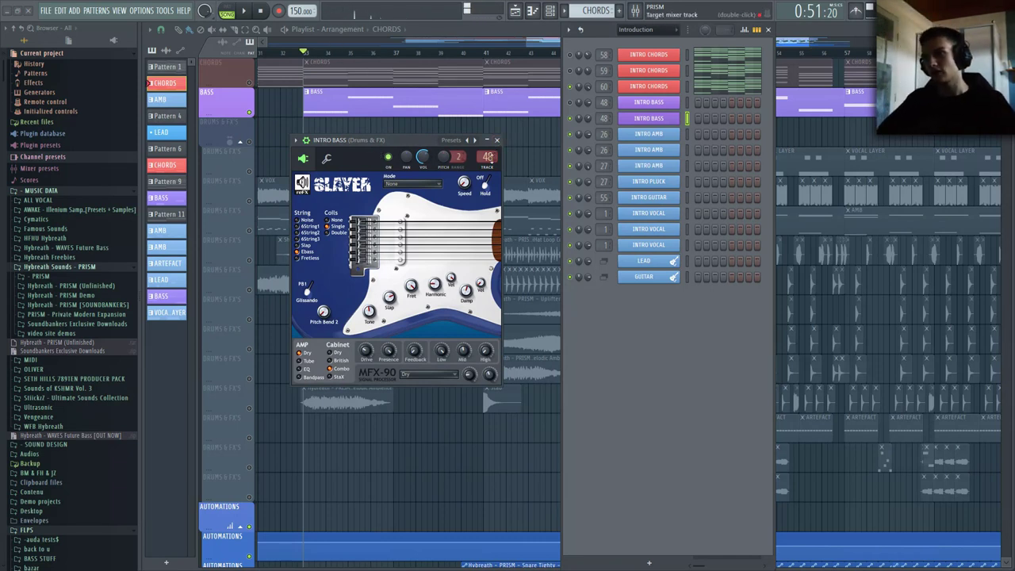
# - Open mixer track 48, which the INTRO BASS channels feed, and play the bass part through it
pyautogui.click(484, 157)
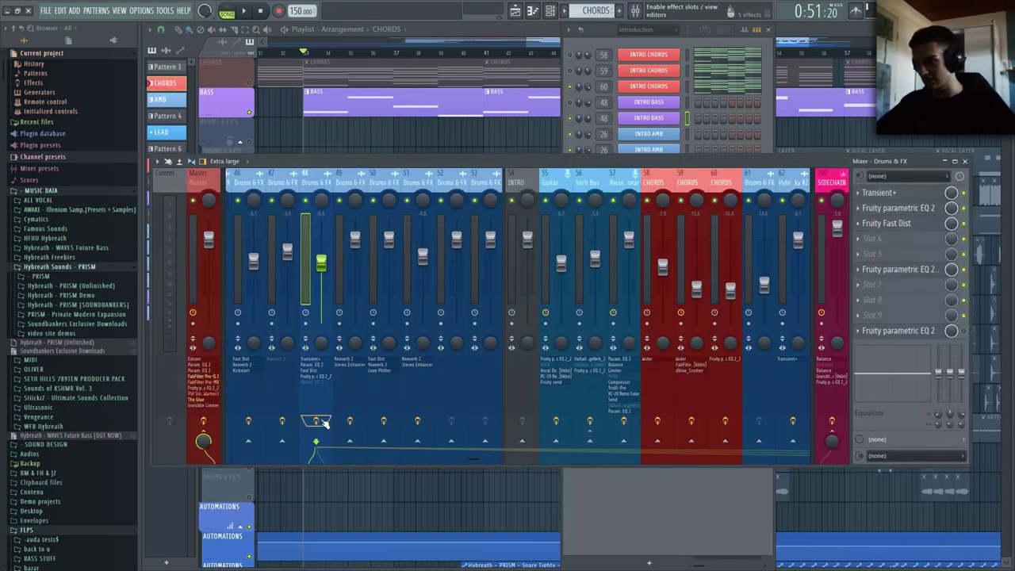
pyautogui.press('space')
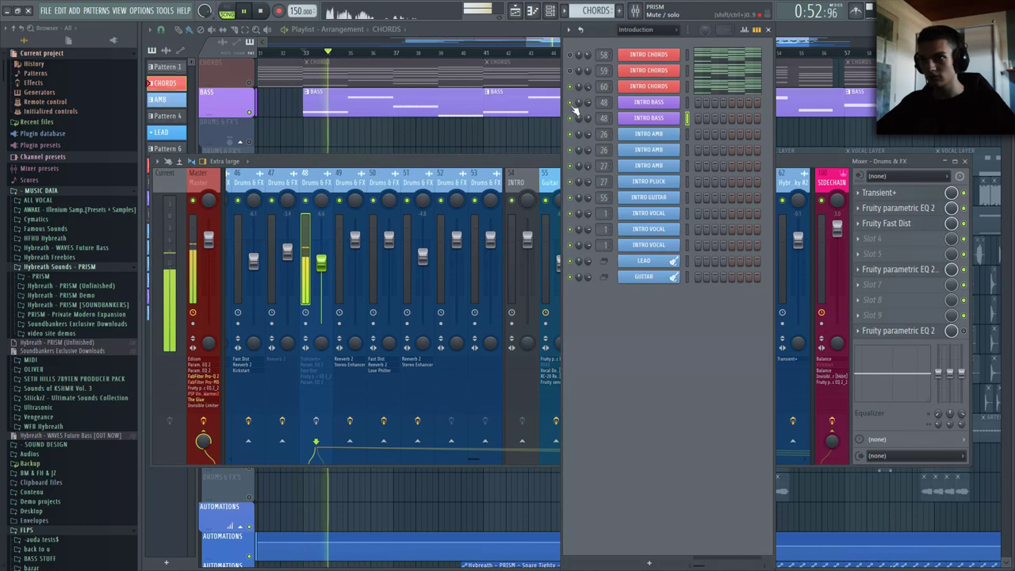
pyautogui.click(603, 57)
pyautogui.click(446, 163)
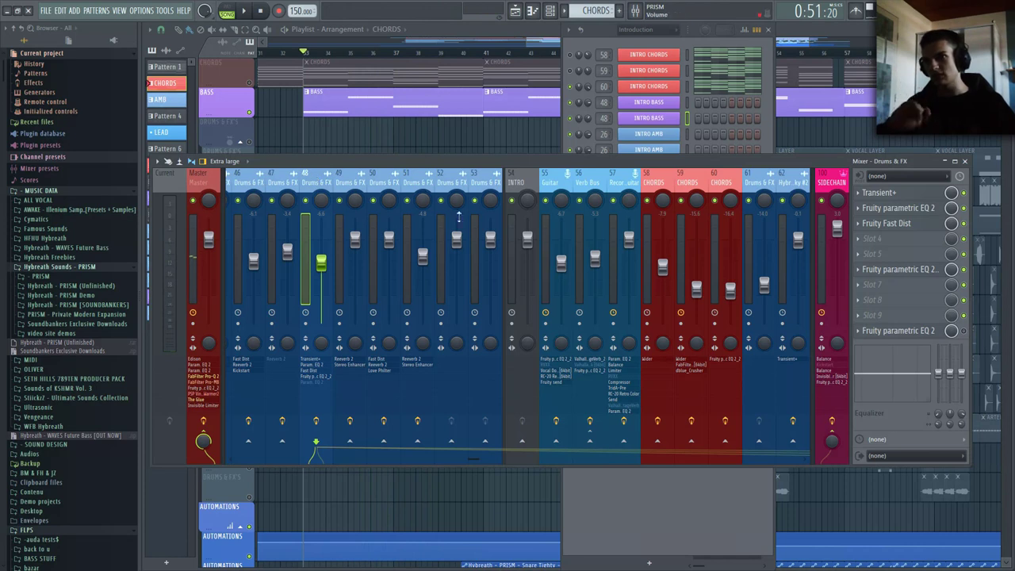
# - Examine the Transient+ effect on mixer track 48 and listen to the bass through it
pyautogui.click(882, 194)
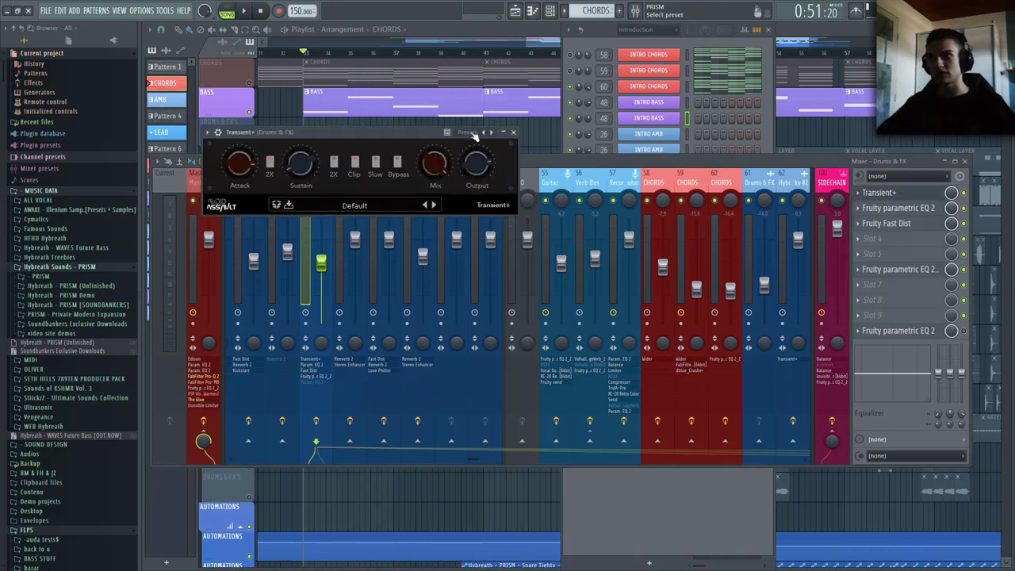
pyautogui.click(513, 132)
pyautogui.press('space')
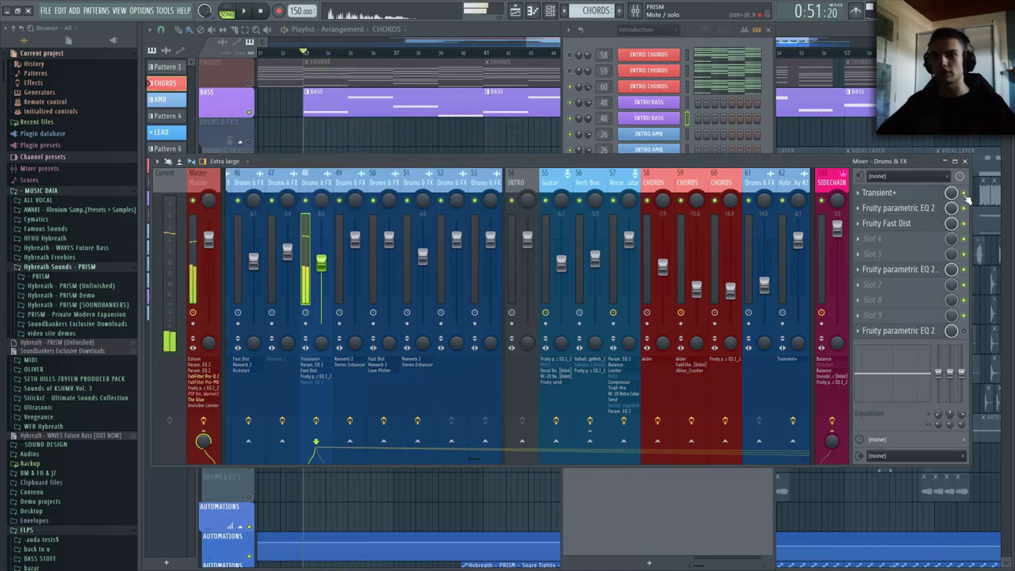
pyautogui.press('space')
pyautogui.click(888, 194)
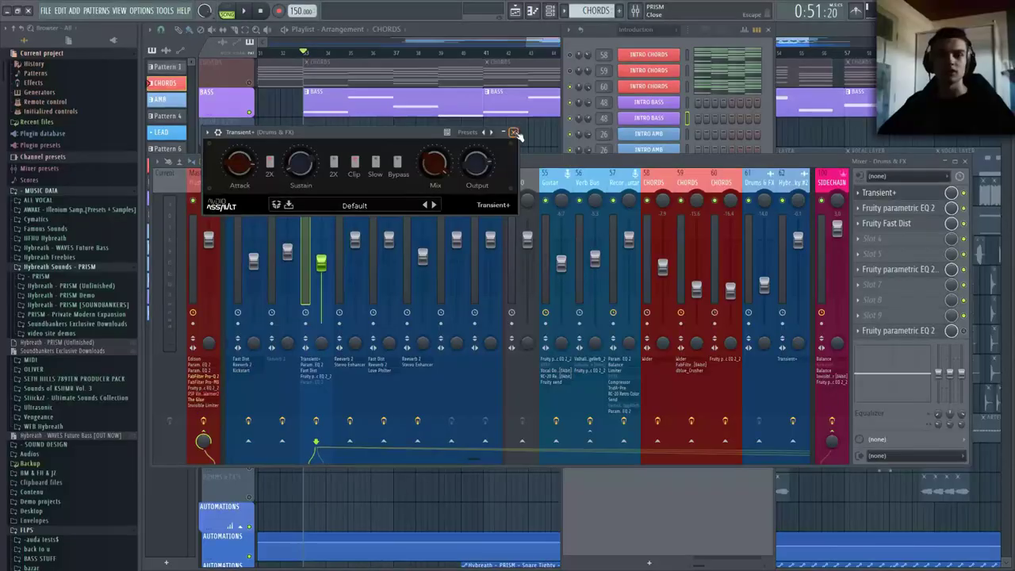
pyautogui.click(888, 199)
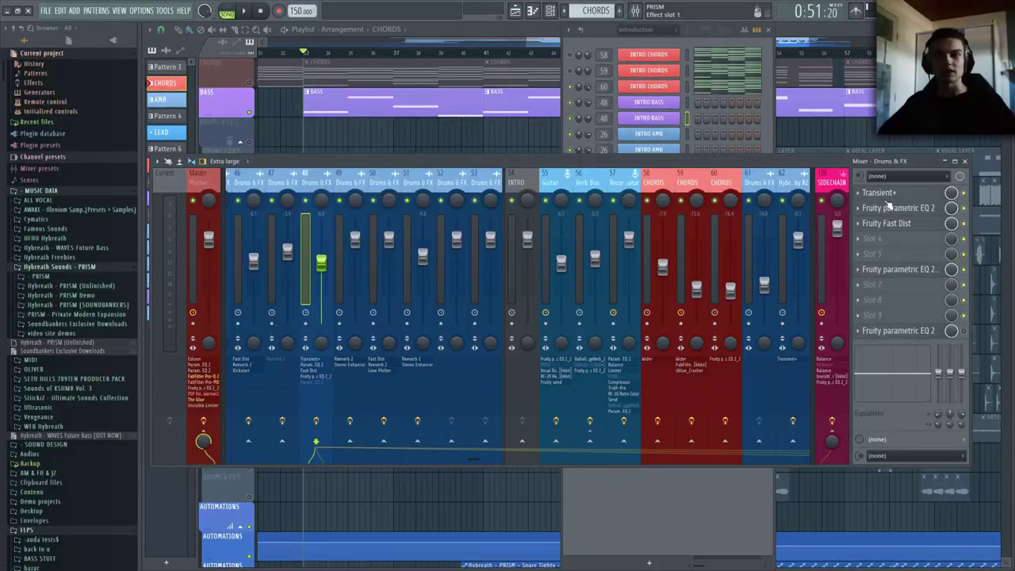
# - Examine the two active Fruity Parametric EQ 2 instances and the Fruity Fast Dist effect on mixer track 48
pyautogui.click(889, 208)
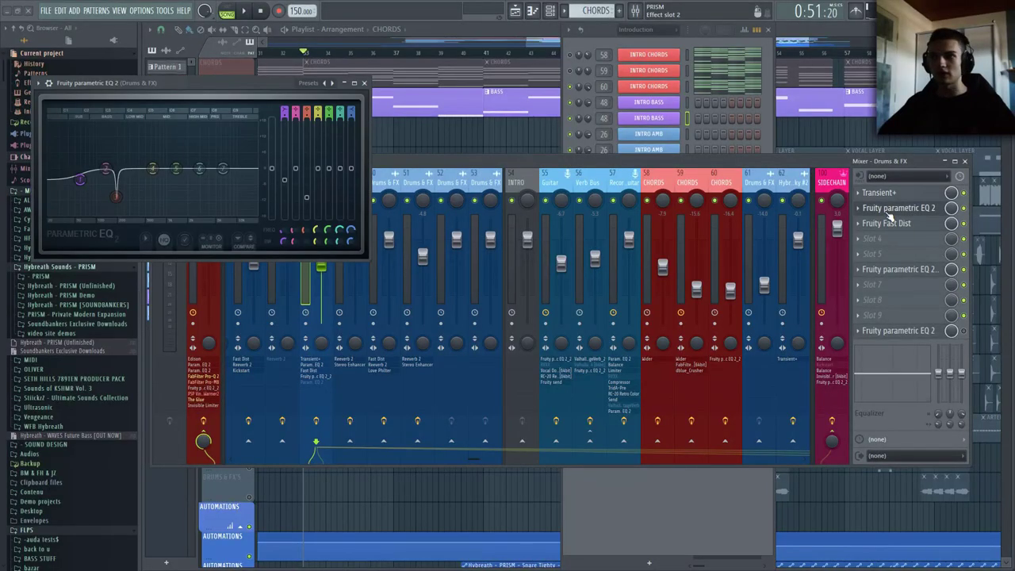
pyautogui.click(888, 209)
pyautogui.click(889, 224)
pyautogui.click(889, 224)
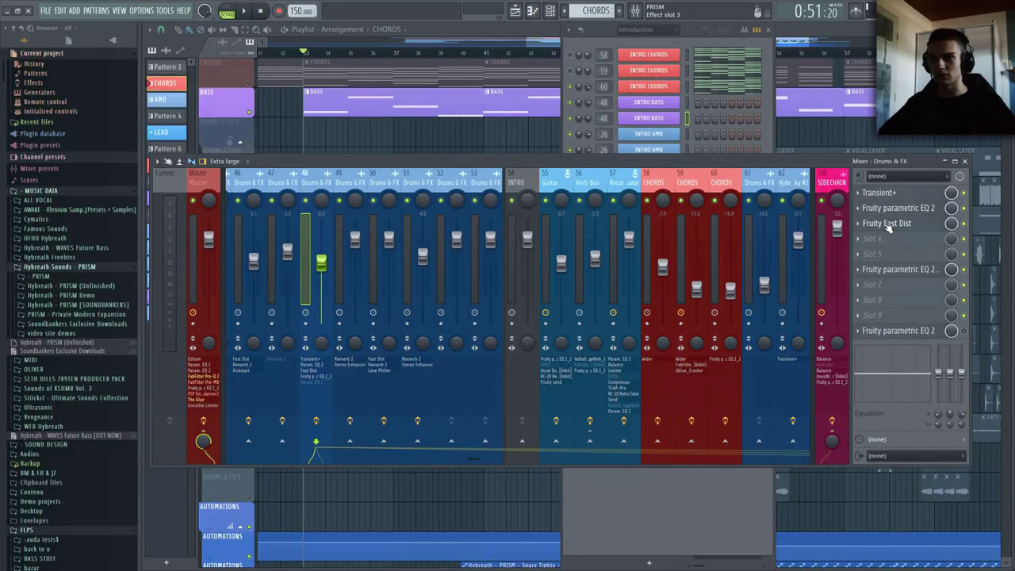
pyautogui.click(896, 271)
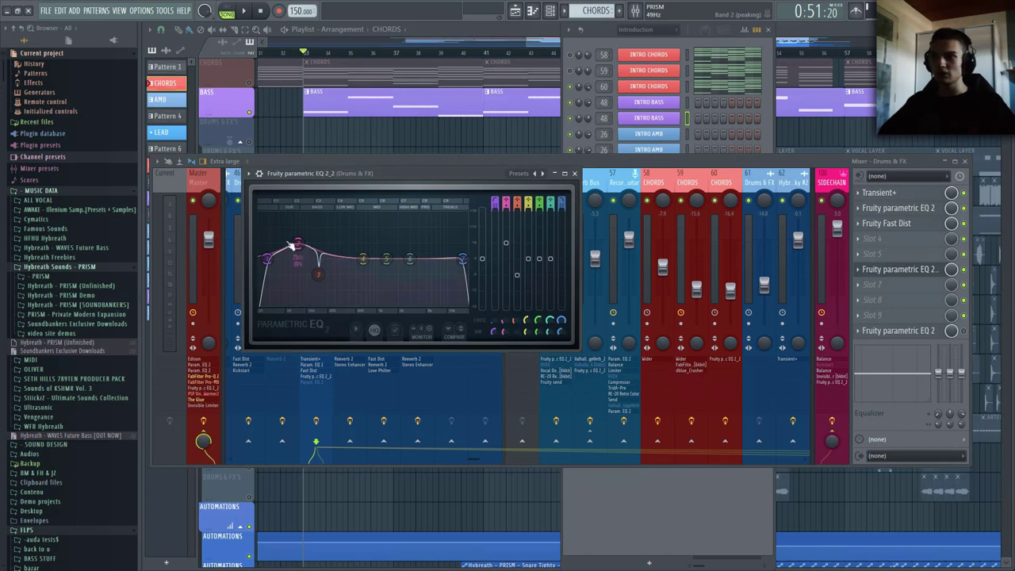
pyautogui.click(918, 274)
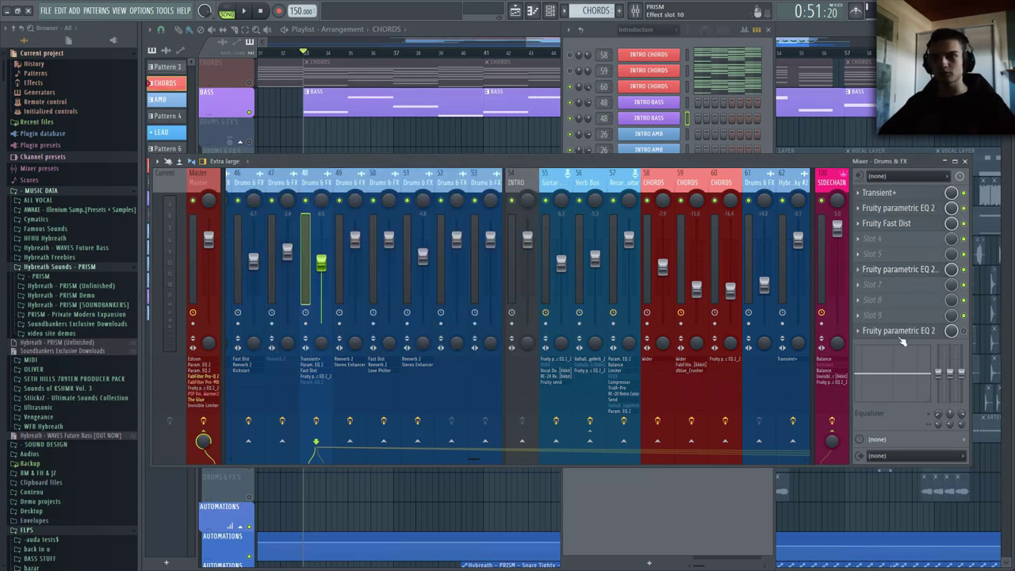
# - Look over the mixer tracks around track 48, end the BASS solo and return to the playlist
pyautogui.scroll(-3, 465, 407)
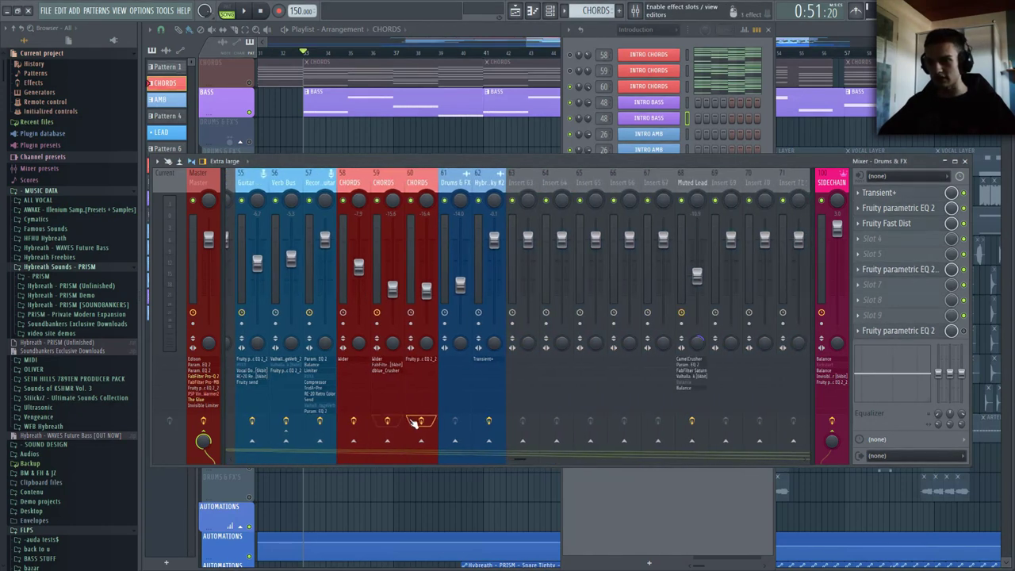
pyautogui.scroll(3, 407, 413)
pyautogui.scroll(2, 407, 390)
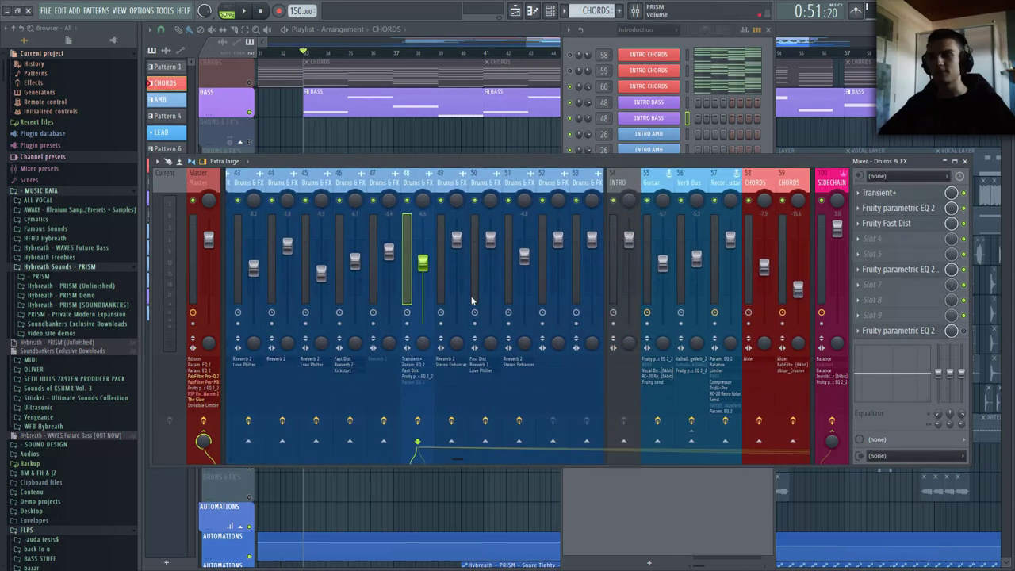
pyautogui.click(600, 30)
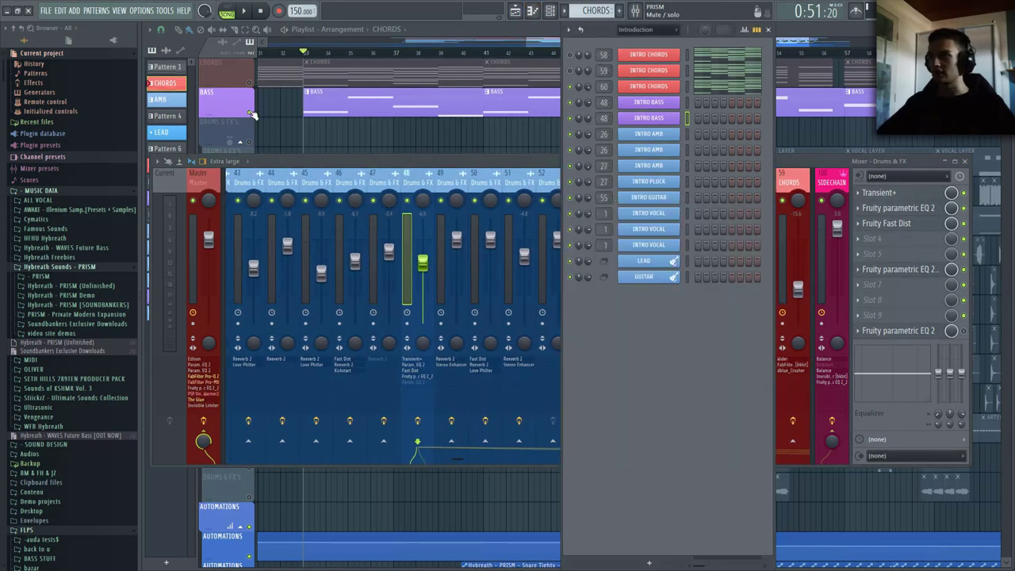
pyautogui.press('F12')
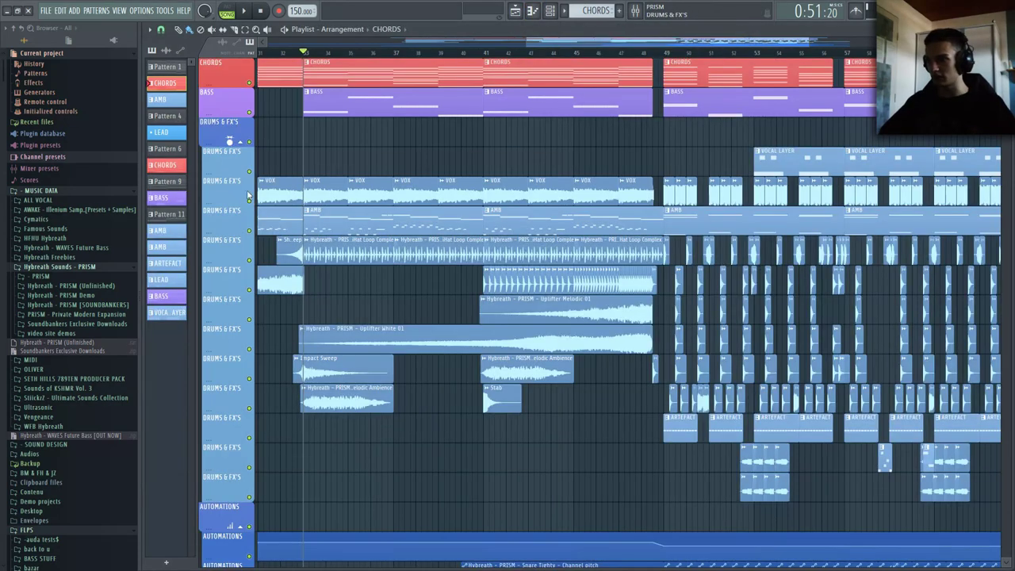
# - Mute the BASS and CHORDS tracks in the playlist, keeping the LEAD track and the DRUMS & FX'S group enabled
pyautogui.click(252, 142)
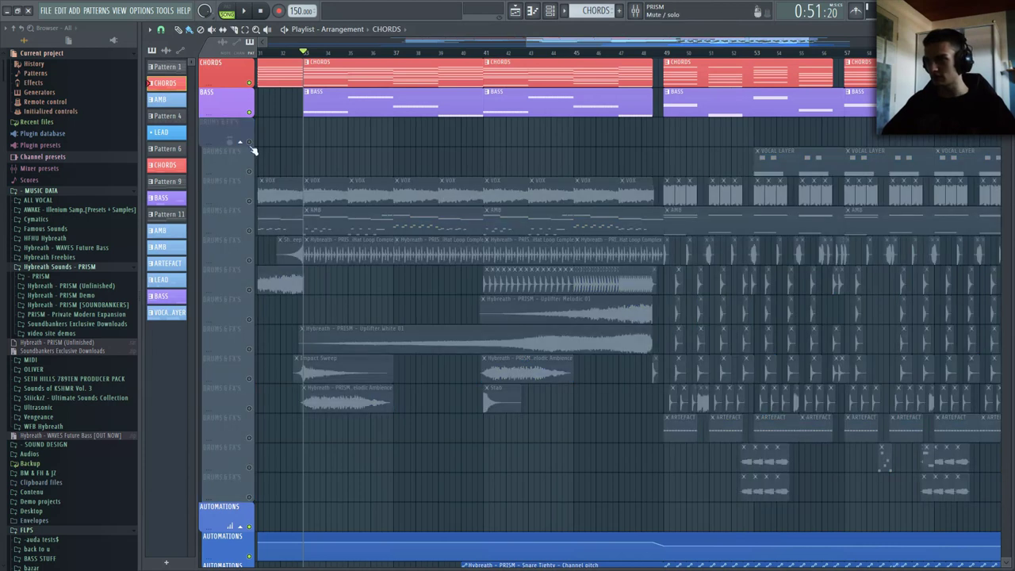
pyautogui.click(253, 143)
pyautogui.click(248, 112)
pyautogui.click(249, 82)
pyautogui.scroll(1, 253, 86)
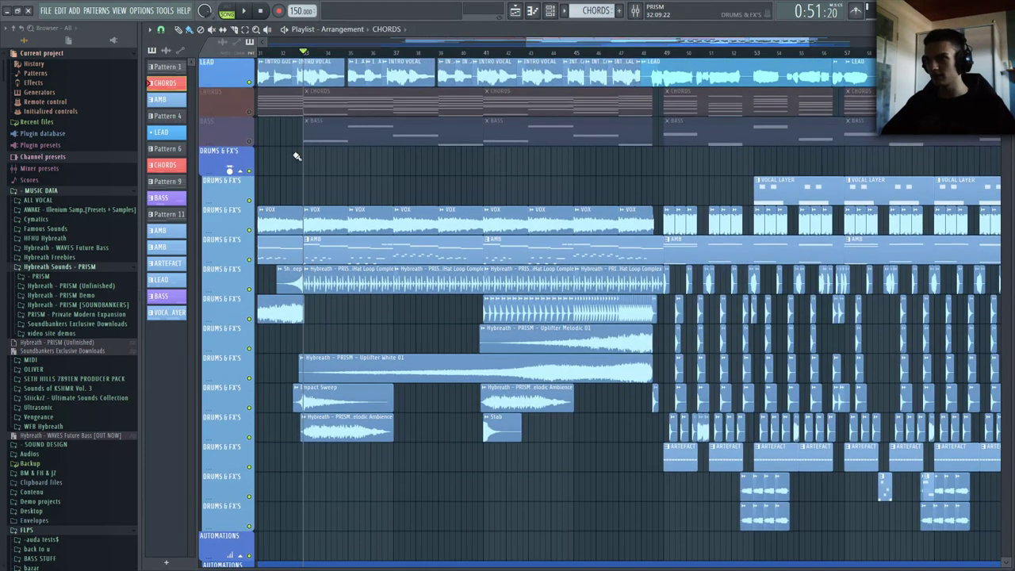
# - Mute the LEAD track and listen to the DRUMS & FX'S group on its own
pyautogui.click(249, 82)
pyautogui.press('space')
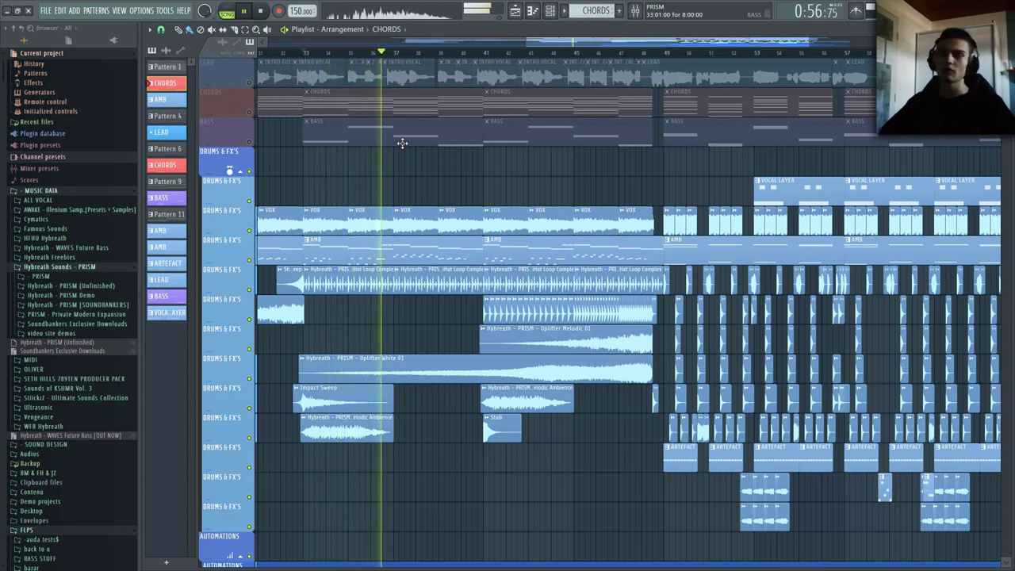
pyautogui.press('space')
# - Solo the VOX track, listen to it and examine the VOX clip's sample settings
pyautogui.rightClick(251, 231)
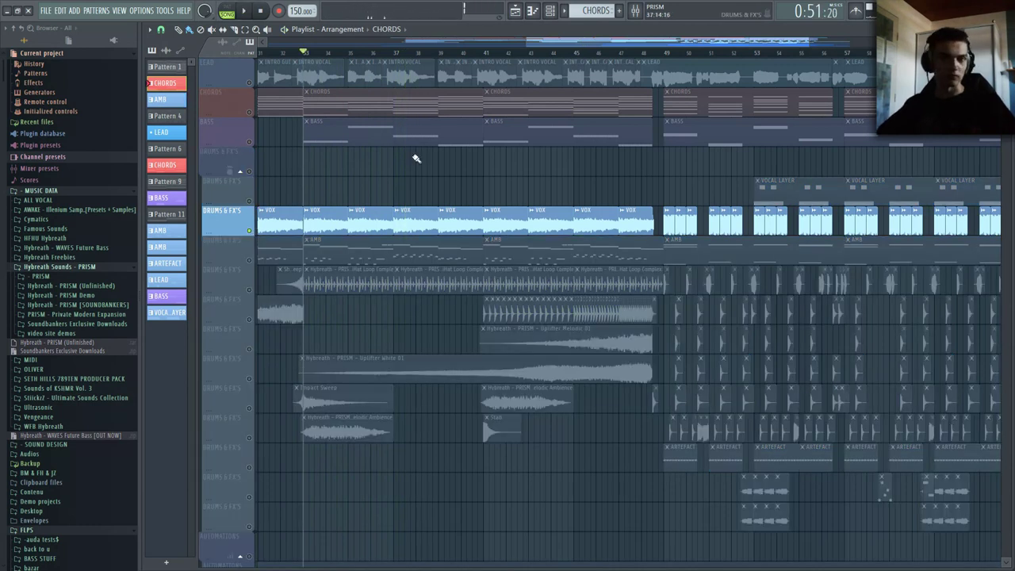
pyautogui.press('space')
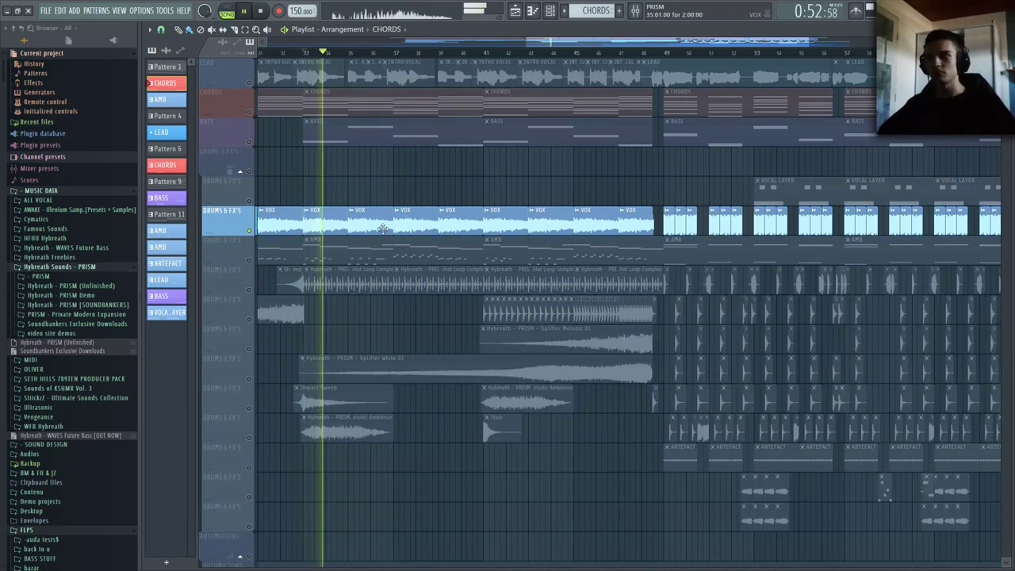
pyautogui.doubleClick(372, 225)
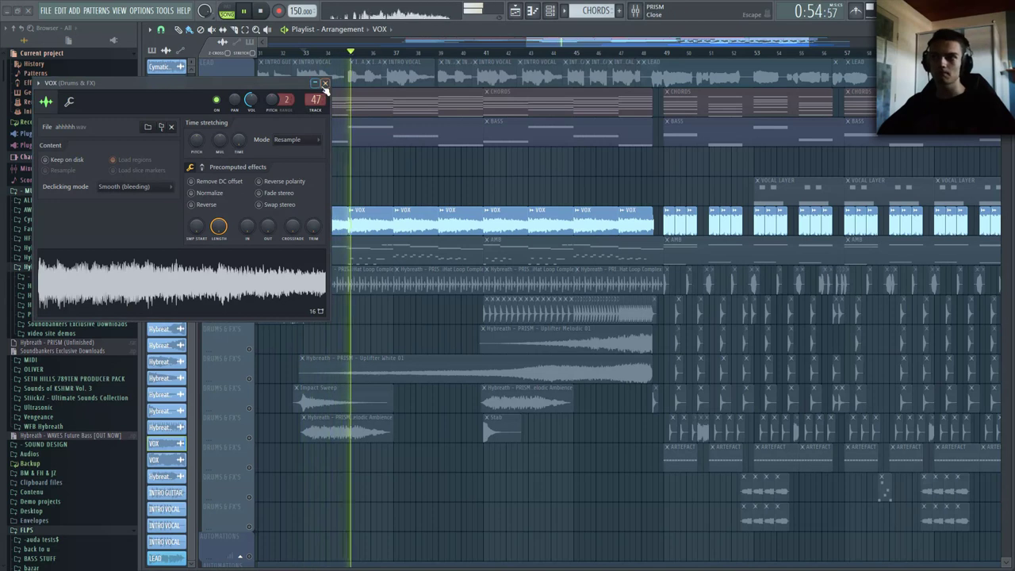
pyautogui.click(325, 82)
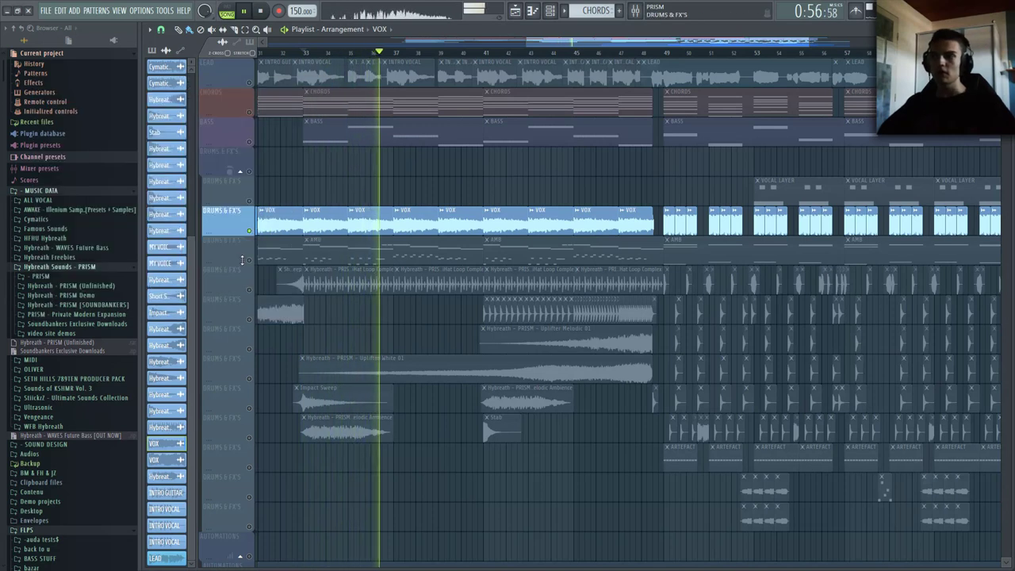
pyautogui.press('space')
# - Solo the AMB track with the AUTOMATIONS group also enabled and play it
pyautogui.rightClick(250, 264)
pyautogui.rightClick(250, 264)
pyautogui.scroll(-3, 265, 403)
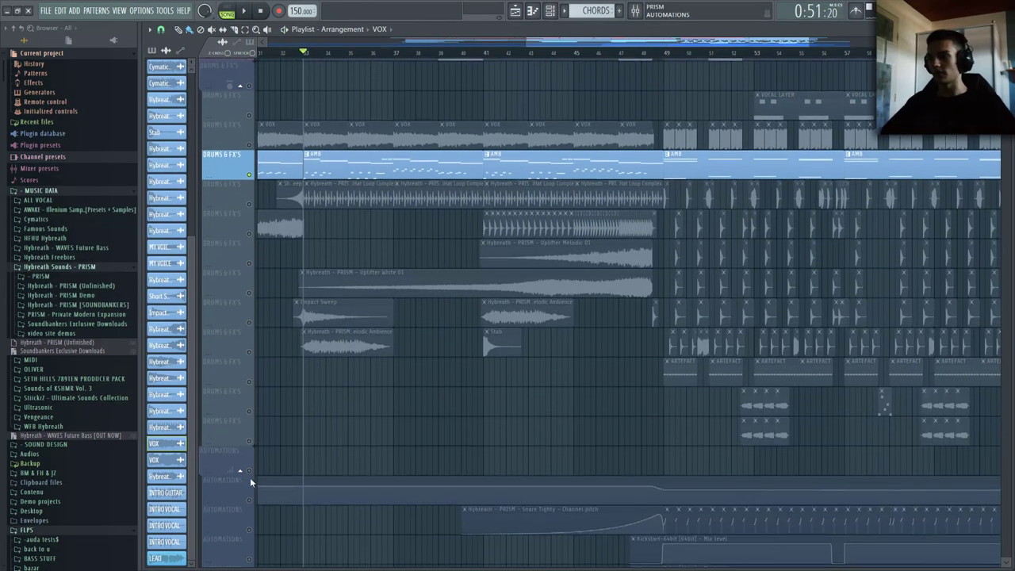
pyautogui.press('space')
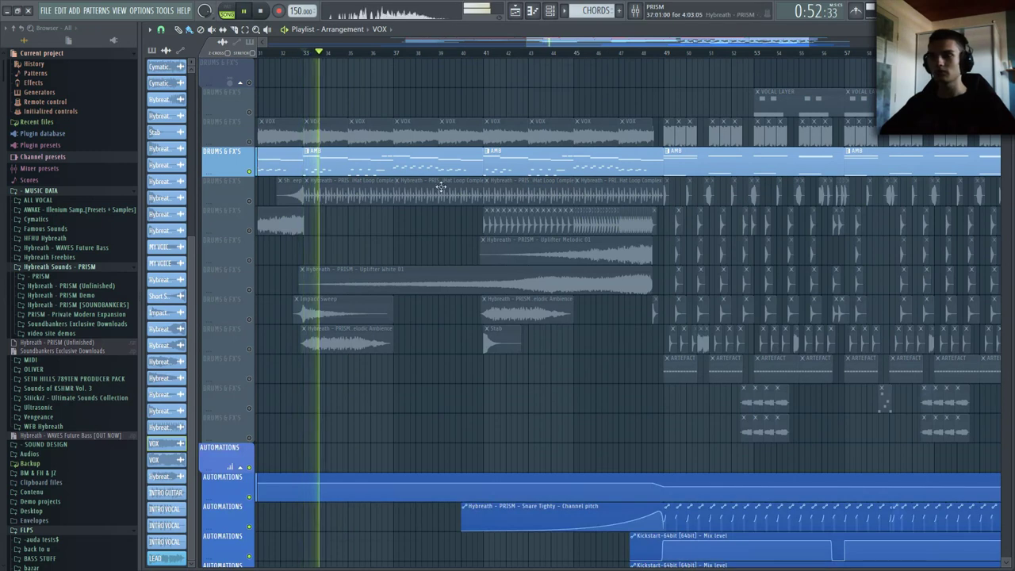
# - Show the Introduction group in the channel rack and listen to which channels the AMB pattern plays
pyautogui.click(550, 10)
pyautogui.scroll(-2, 636, 32)
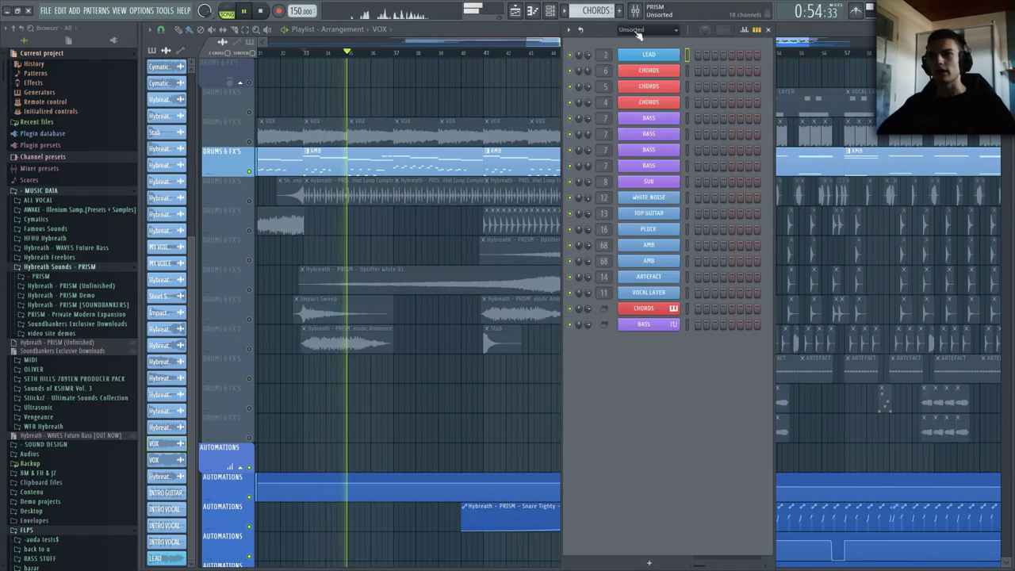
pyautogui.press('space')
pyautogui.scroll(-1, 655, 32)
pyautogui.press('space')
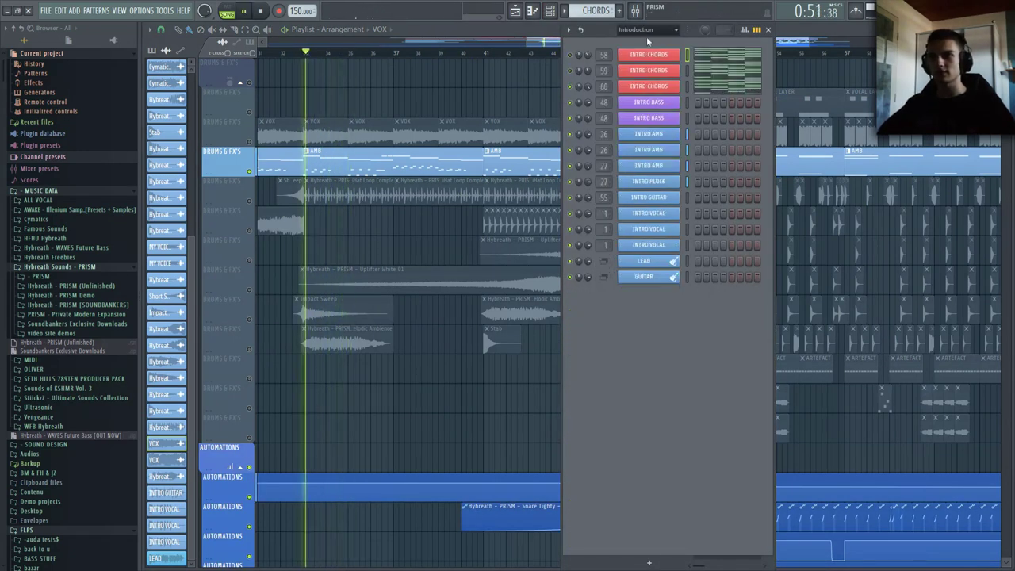
pyautogui.click(572, 54)
pyautogui.click(572, 54)
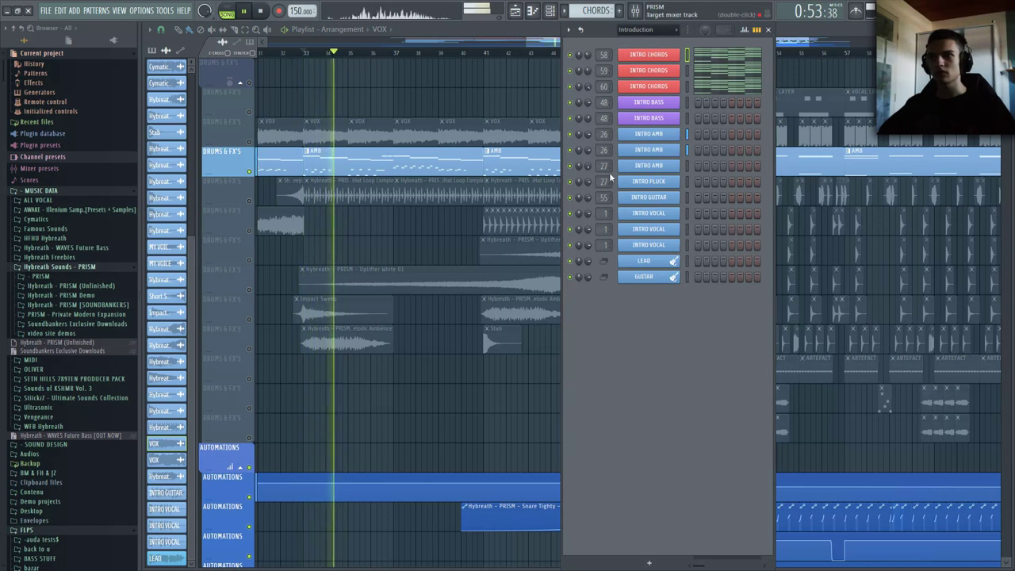
pyautogui.press('space')
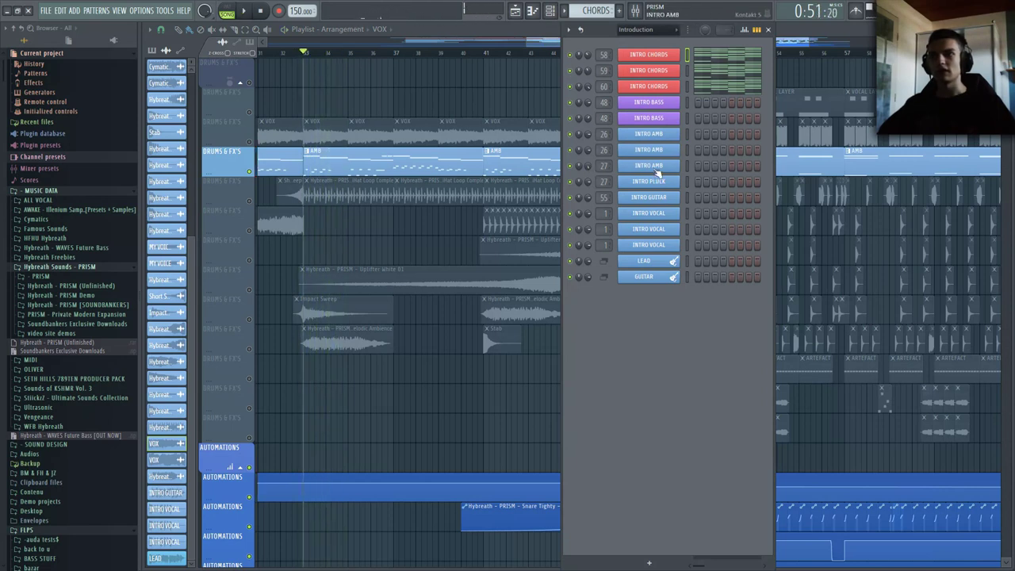
# - Examine the Nexus instrument of the first INTRO AMB channel and listen to it
pyautogui.click(650, 136)
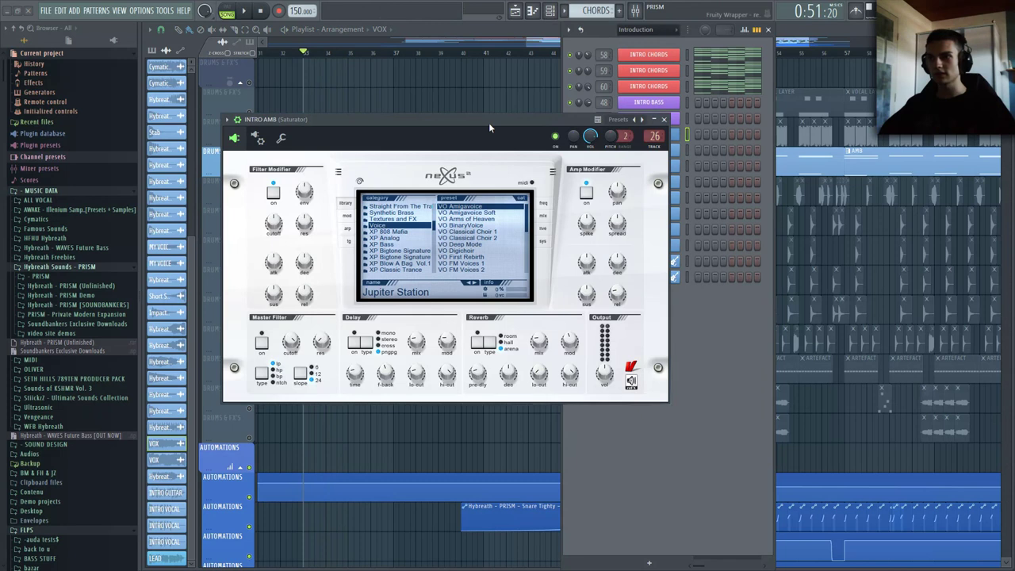
pyautogui.click(664, 120)
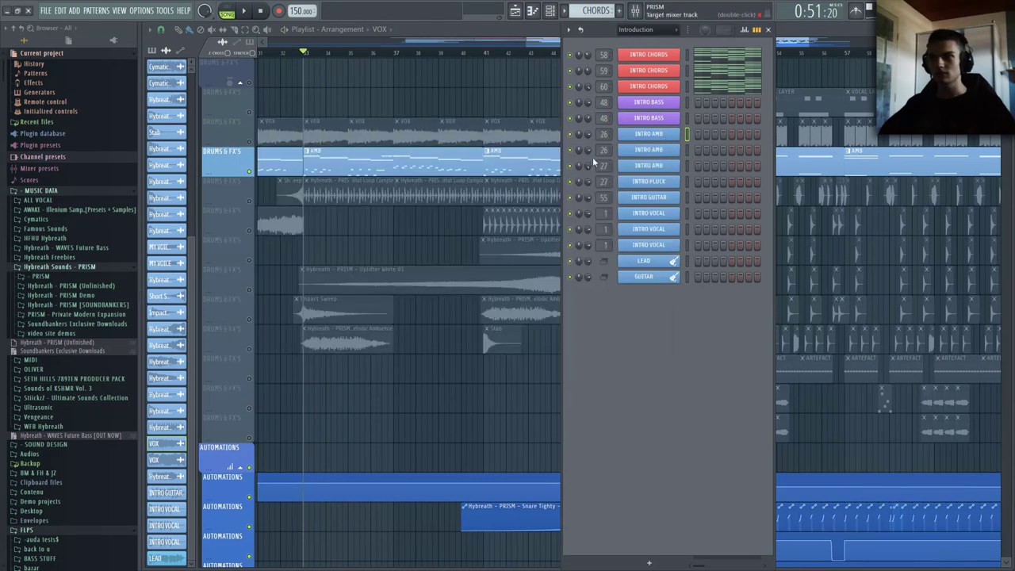
pyautogui.press('space')
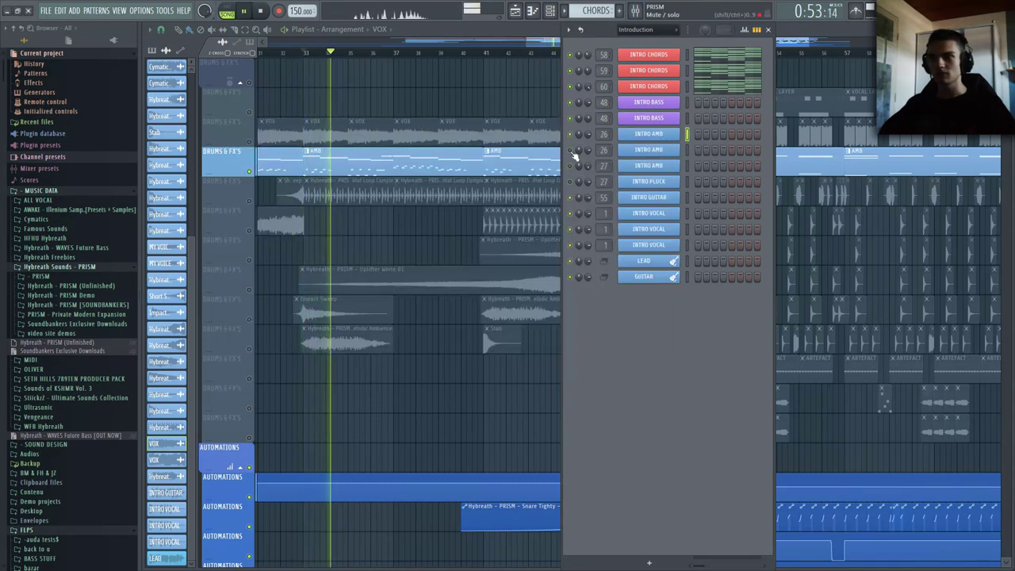
pyautogui.press('space')
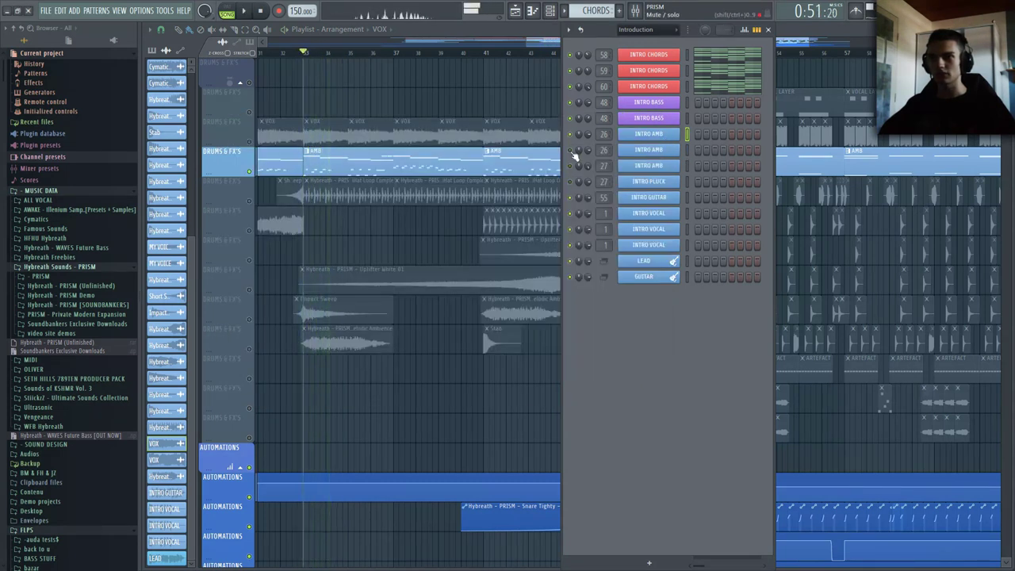
# - Examine the Nexus instrument of the second INTRO AMB channel while it plays
pyautogui.click(649, 149)
pyautogui.press('space')
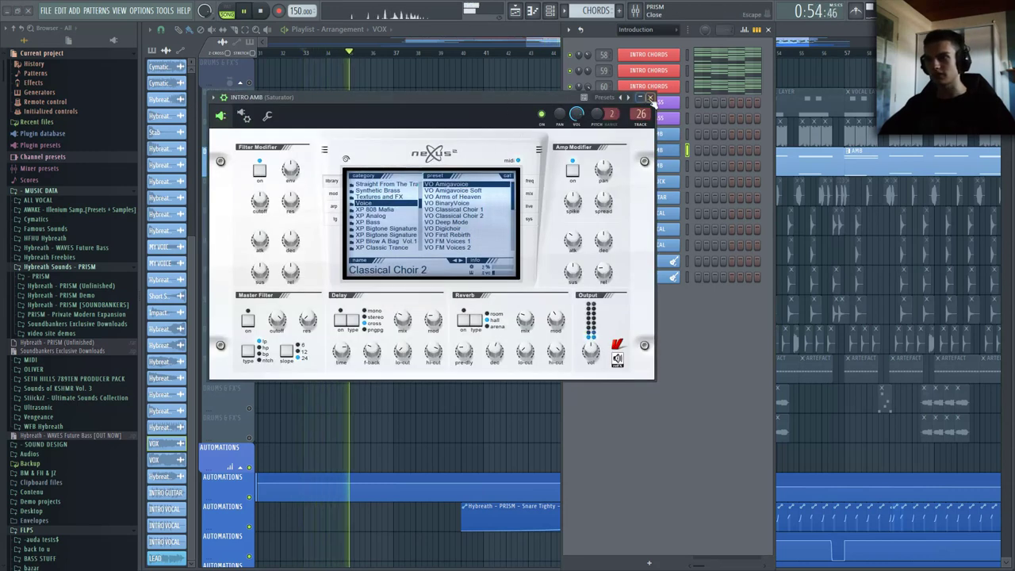
pyautogui.click(650, 96)
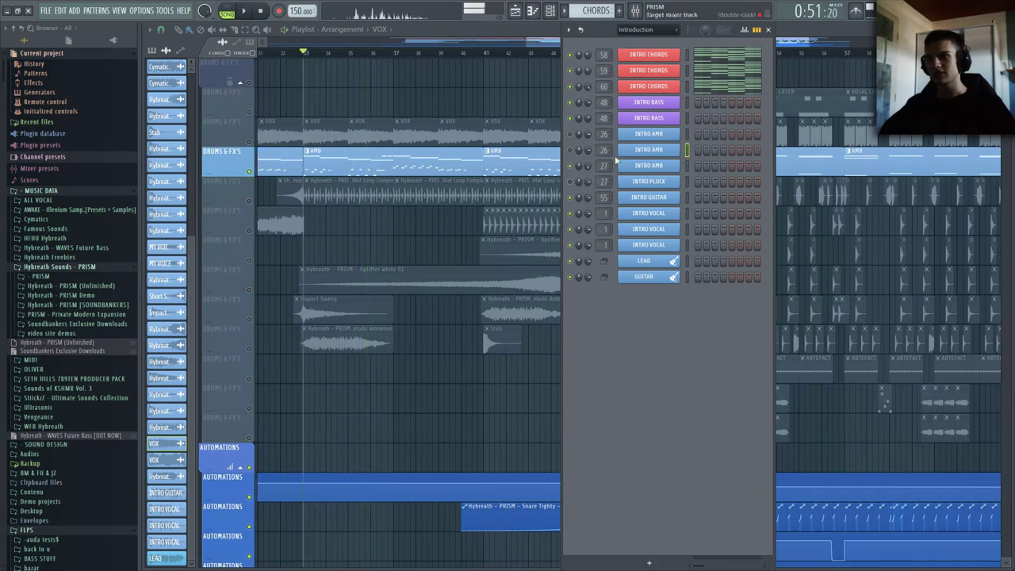
# - Listen to the third INTRO AMB channel and examine its Kontakt instrument
pyautogui.press('space')
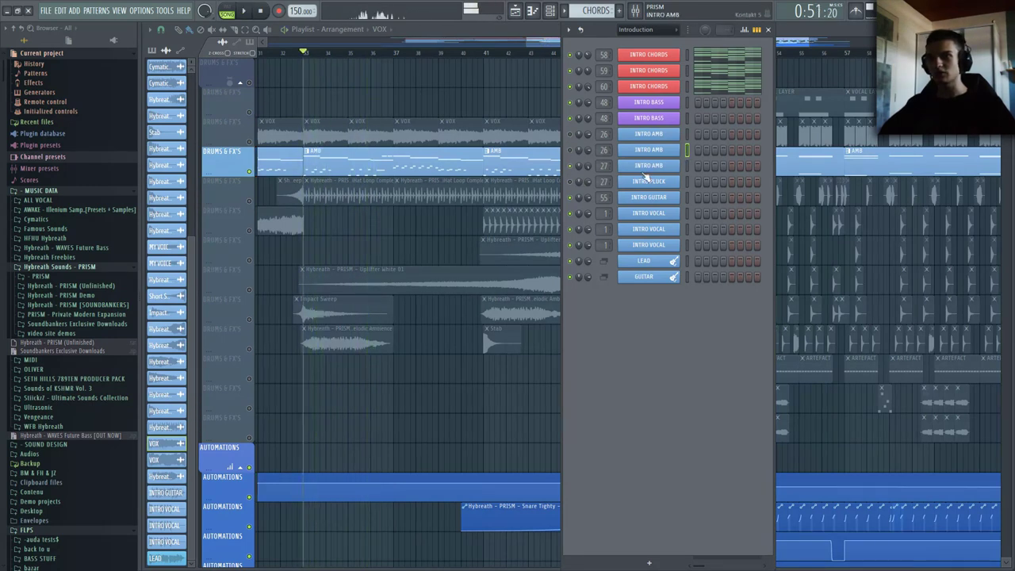
pyautogui.click(643, 169)
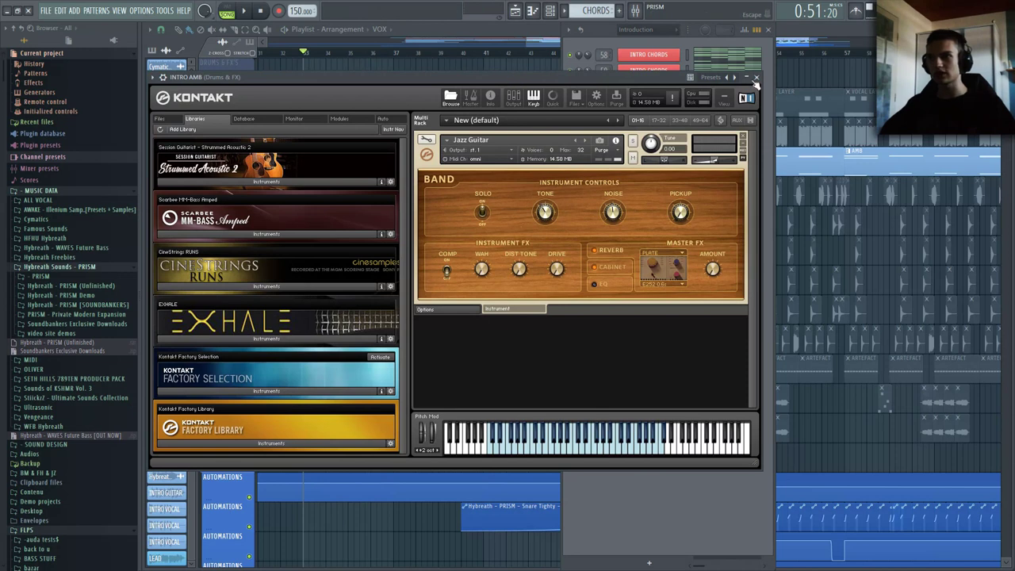
pyautogui.click(756, 79)
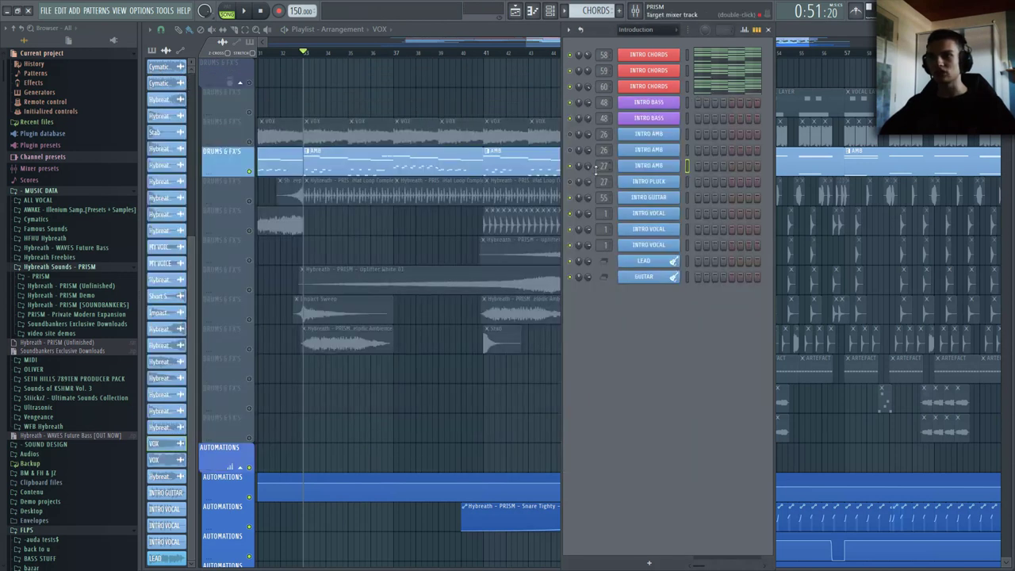
# - Examine the EQ, Love Philter, delay bank, Reeverb 2 and Fast Dist effects on mixer track 27
pyautogui.doubleClick(600, 166)
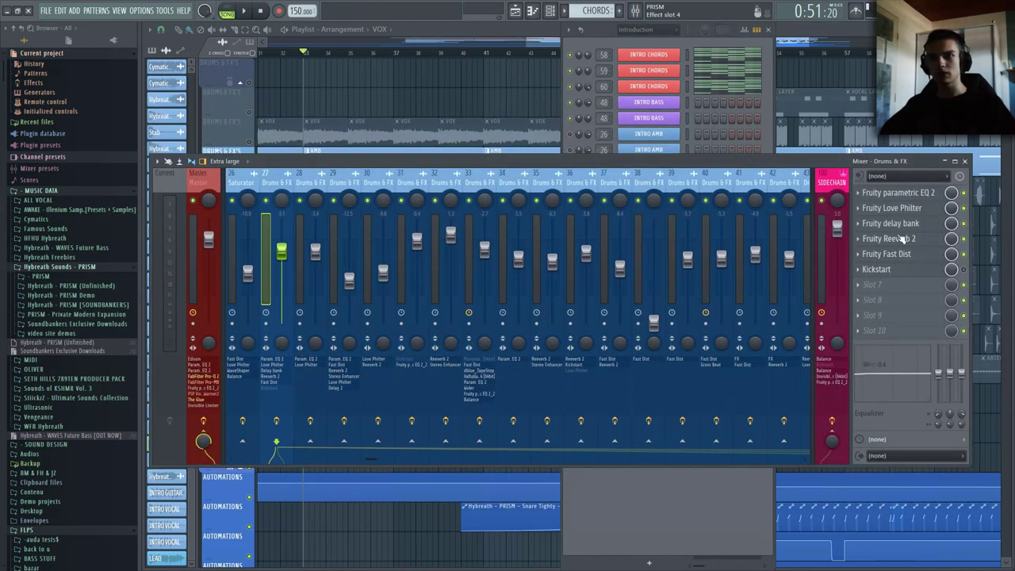
pyautogui.click(894, 194)
pyautogui.click(895, 194)
pyautogui.click(894, 209)
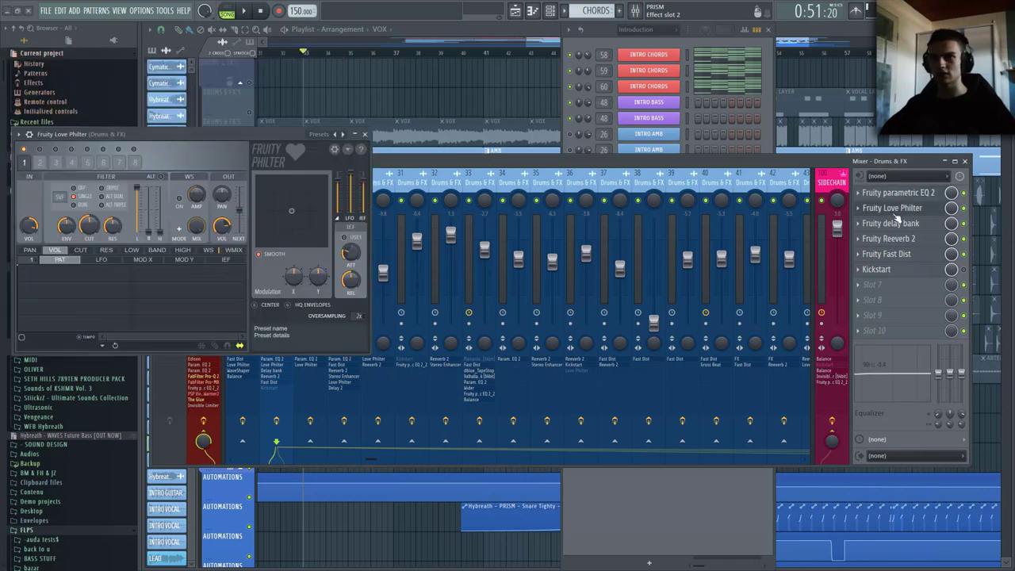
pyautogui.click(895, 211)
pyautogui.click(896, 225)
pyautogui.click(896, 225)
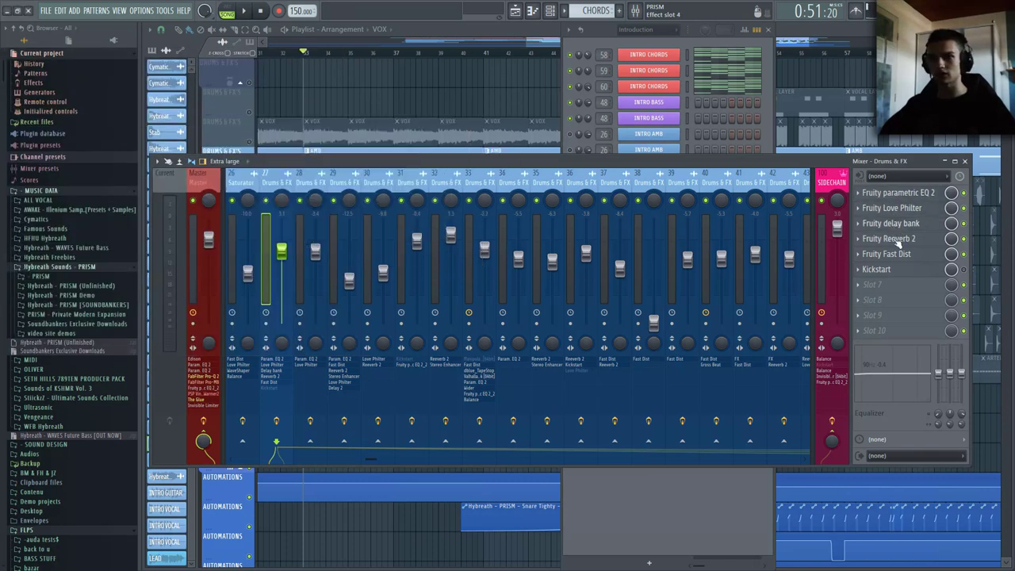
pyautogui.click(897, 241)
pyautogui.click(896, 241)
pyautogui.click(889, 256)
pyautogui.click(891, 261)
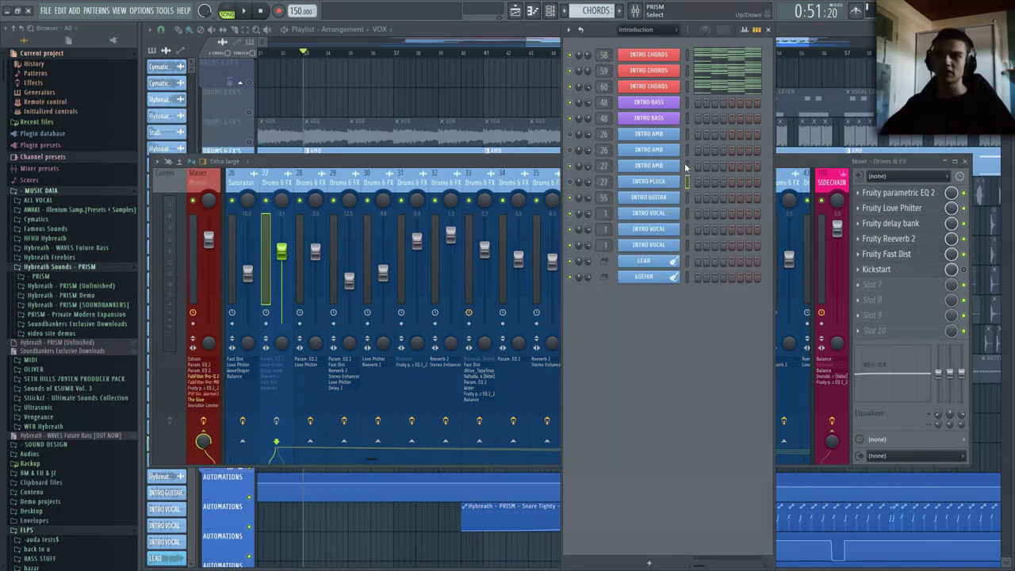
# - Examine the INTRO PLUCK channel's DirectWave instrument and listen to it with mixer track 27's effects disabled
pyautogui.click(631, 181)
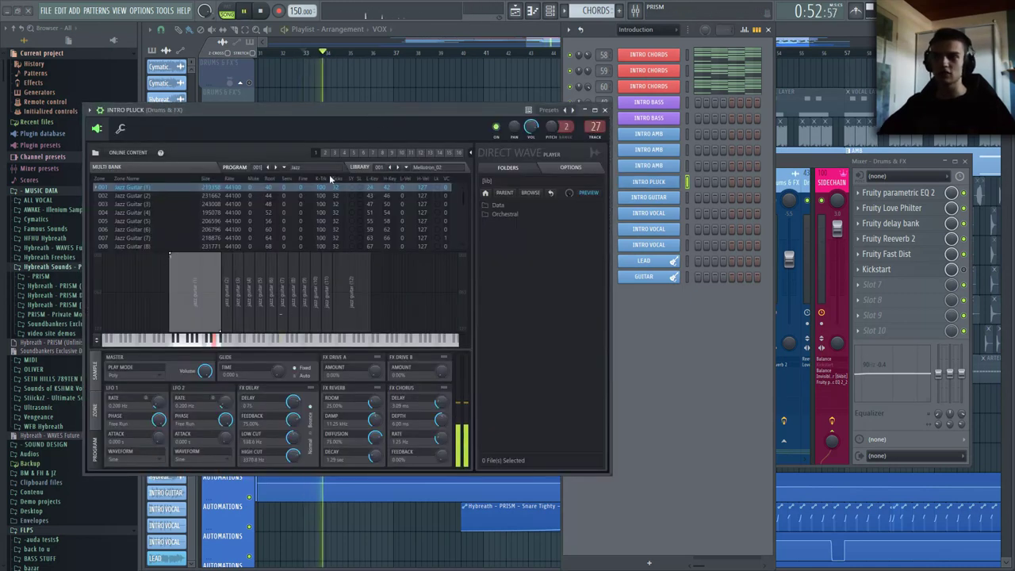
pyautogui.click(605, 111)
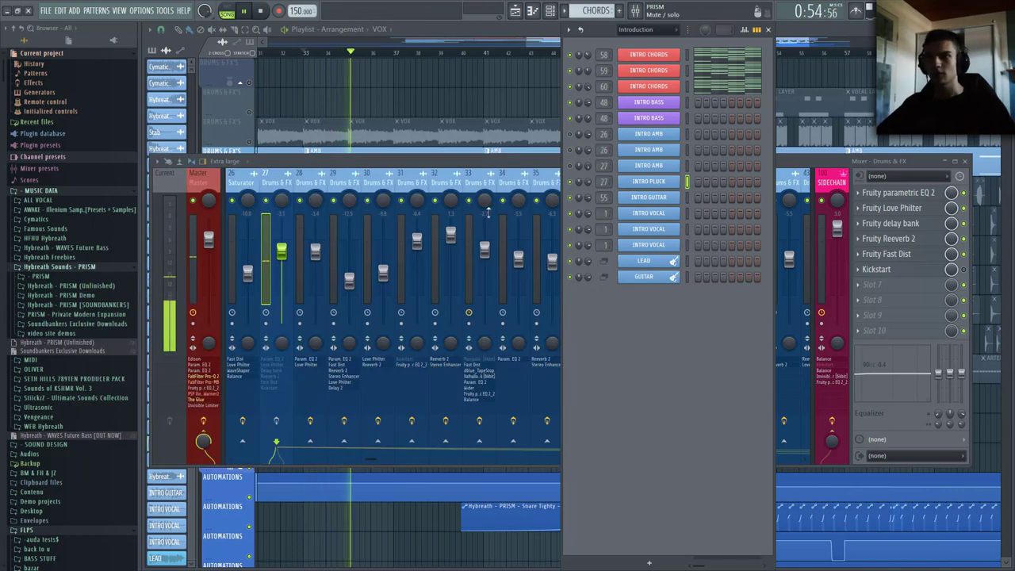
pyautogui.press('space')
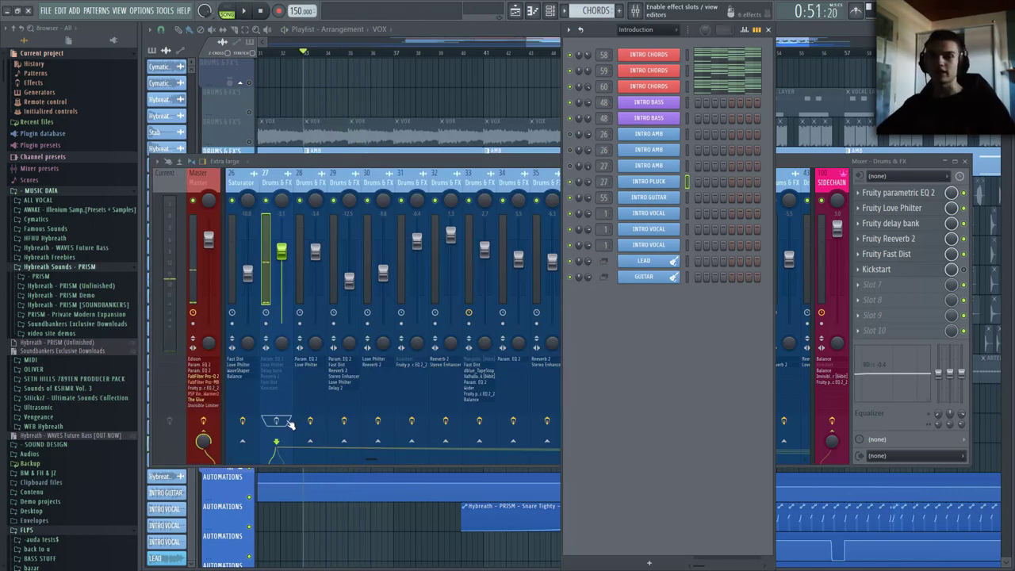
# - Re-enable the effect slots on mixer track 27 and listen to the INTRO AMB and INTRO PLUCK layers together
pyautogui.click(268, 201)
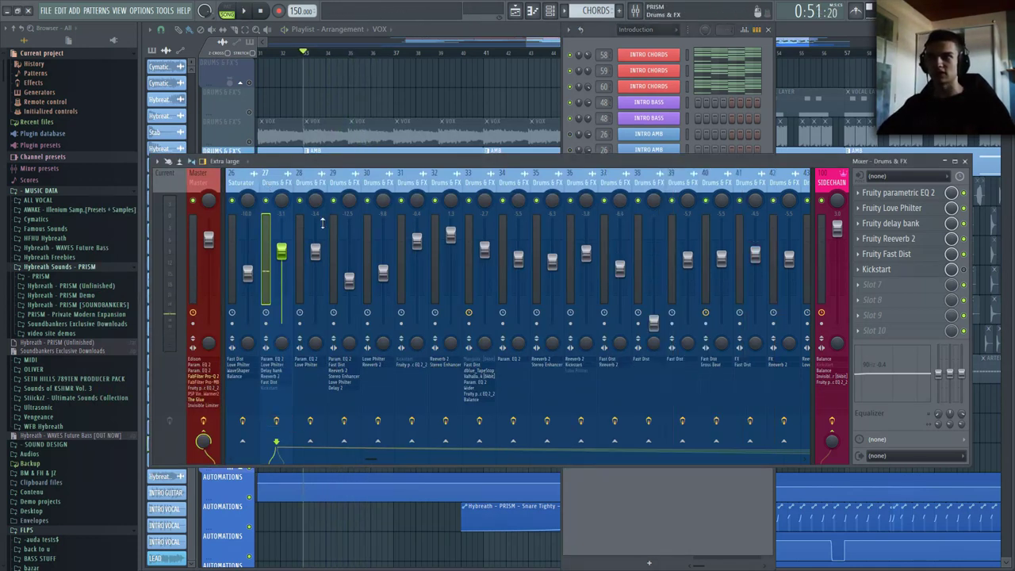
pyautogui.click(598, 31)
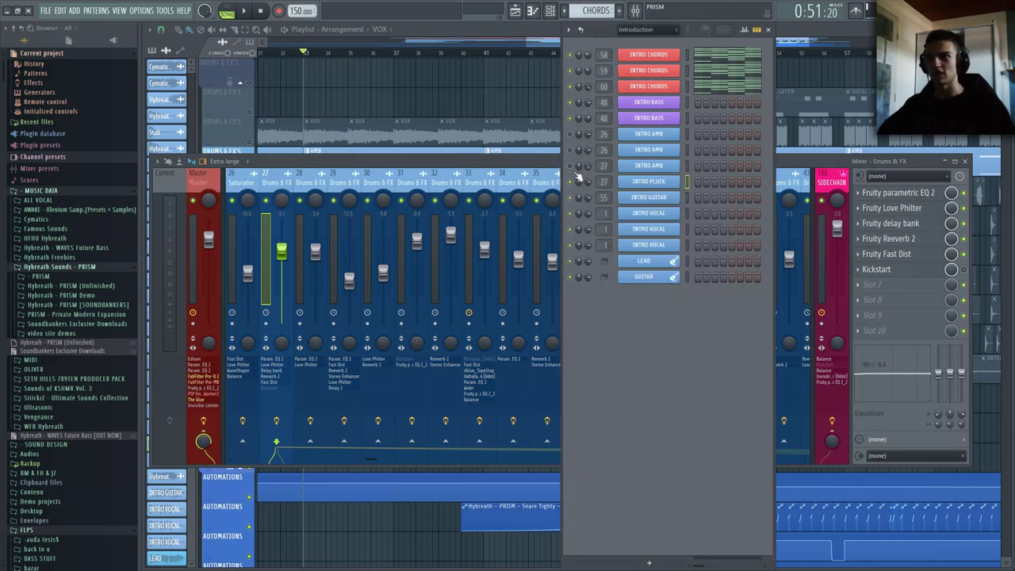
pyautogui.press('space')
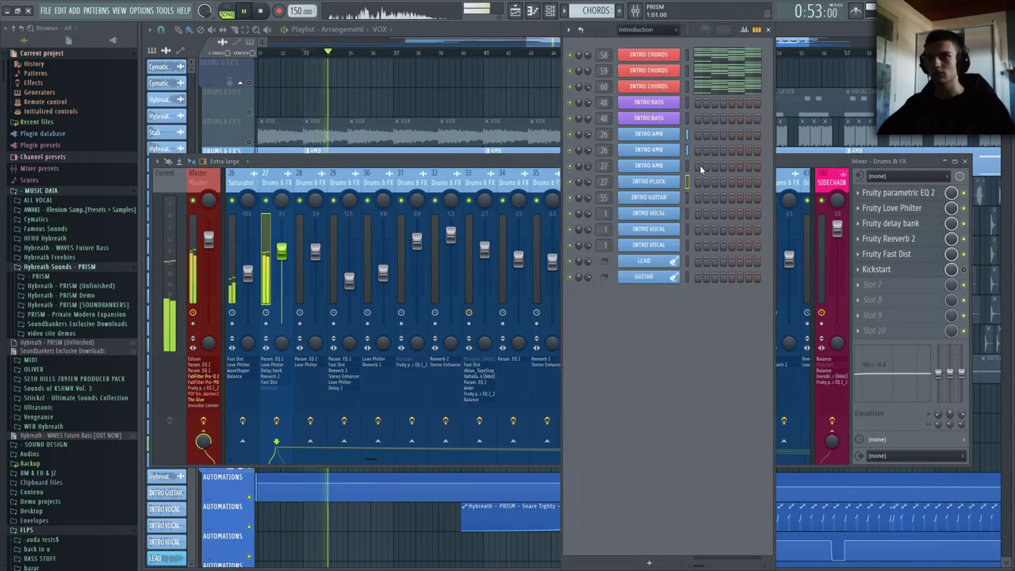
pyautogui.press('space')
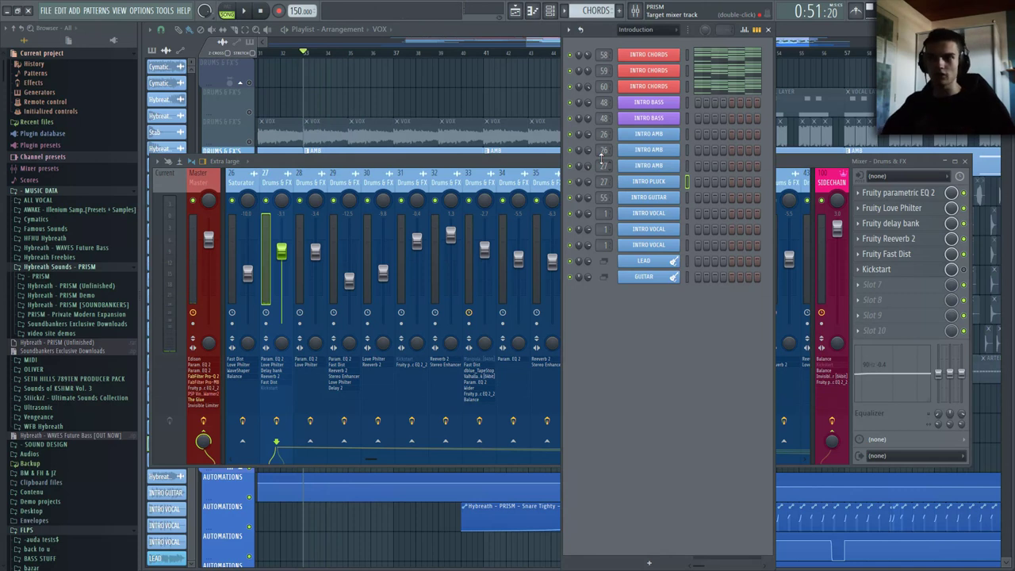
# - Return to the playlist, end the AMB solo and briefly play the whole DRUMS & FX'S group
pyautogui.click(264, 134)
pyautogui.press('space')
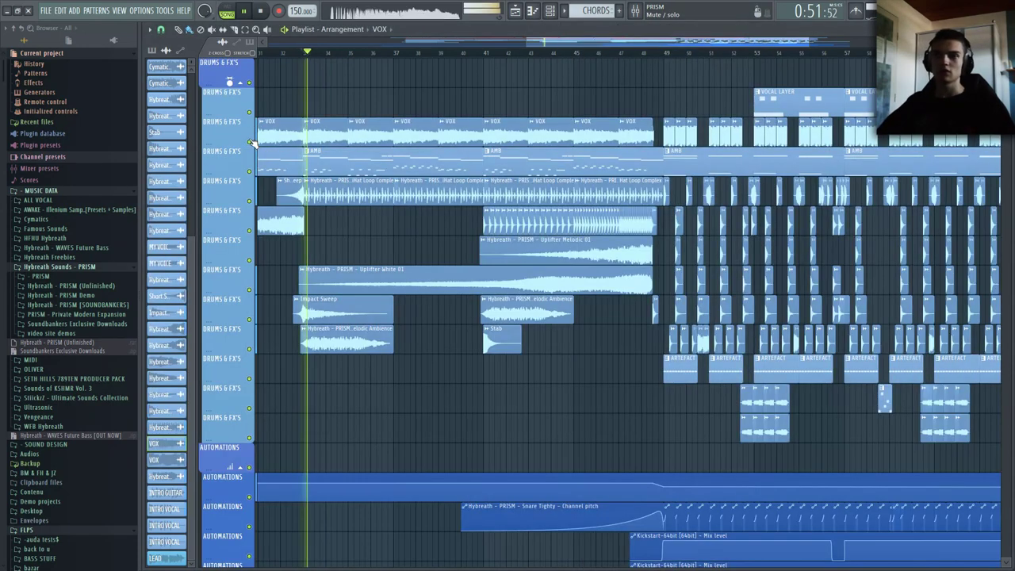
pyautogui.press('space')
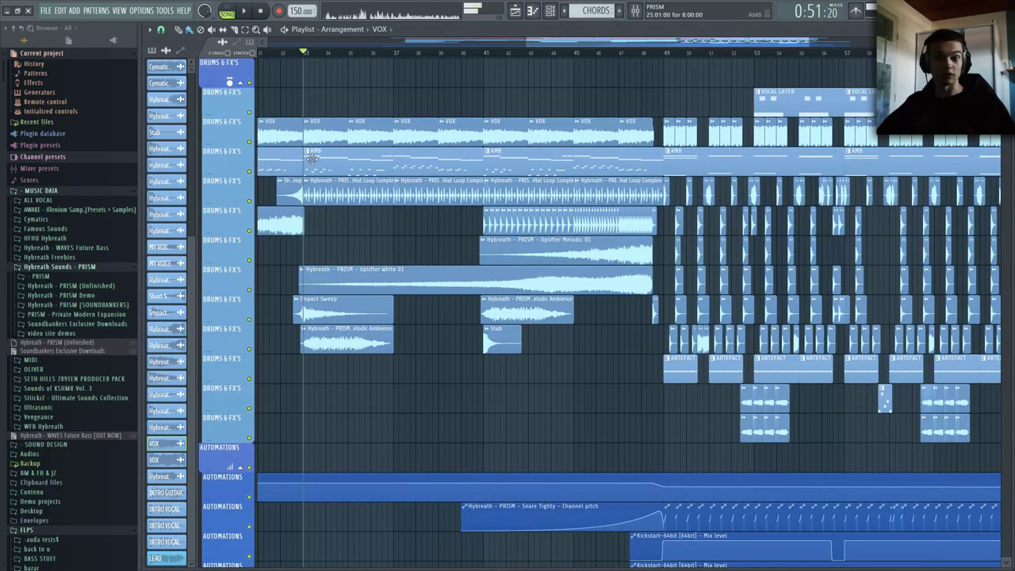
# - Solo the DRUMS & FX'S track holding the hat loops and listen to it
pyautogui.rightClick(249, 200)
pyautogui.press('space')
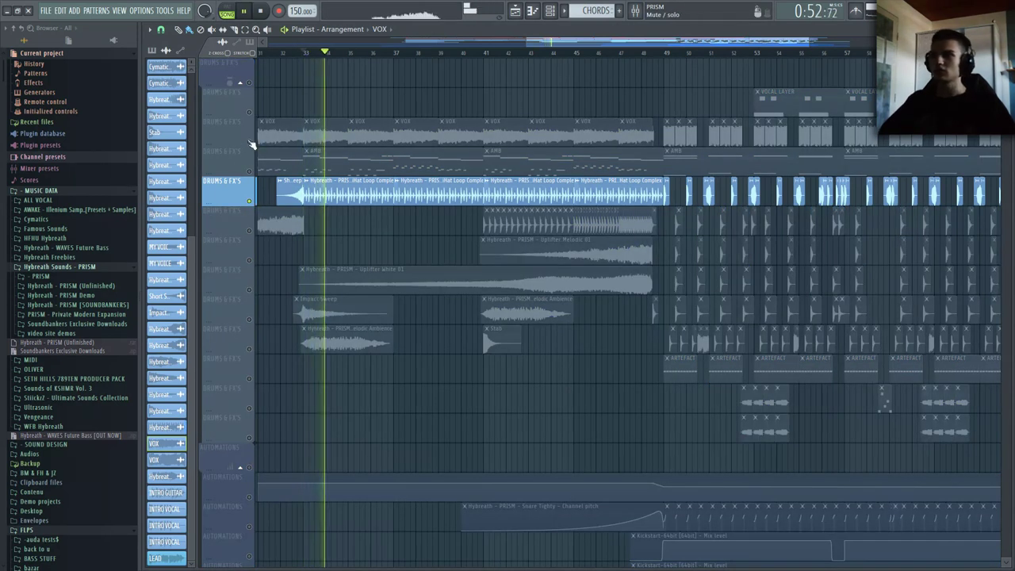
pyautogui.press('space')
pyautogui.scroll(3, 254, 147)
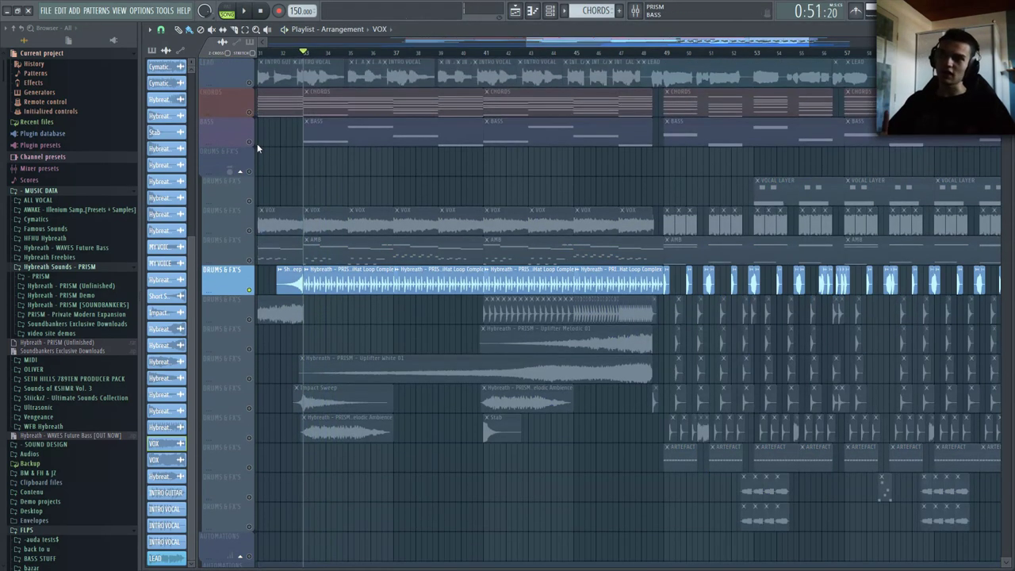
# - Unmute the BASS, AMB and VOX layers alongside the soloed hat loops and listen to them together
pyautogui.click(248, 147)
pyautogui.press('space')
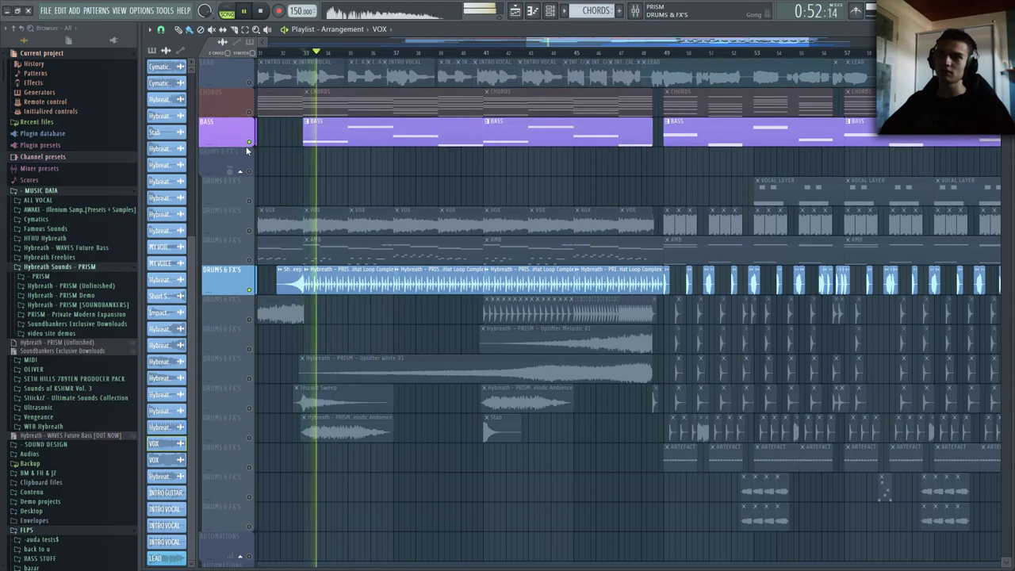
pyautogui.click(249, 260)
pyautogui.click(249, 231)
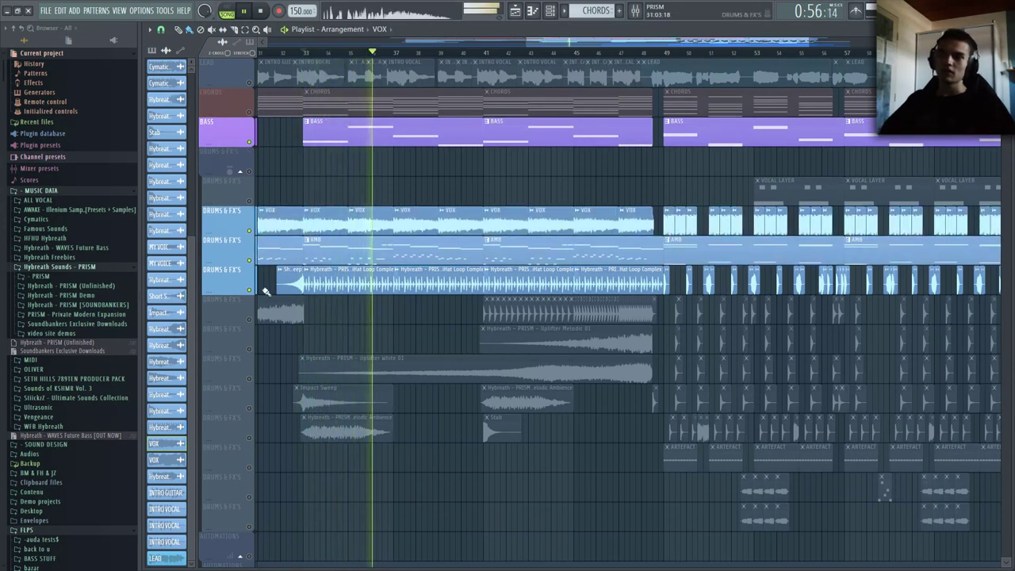
pyautogui.press('space')
# - Mute the AMB, VOX and BASS layers again and listen to the hat loops alone
pyautogui.click(249, 260)
pyautogui.click(249, 231)
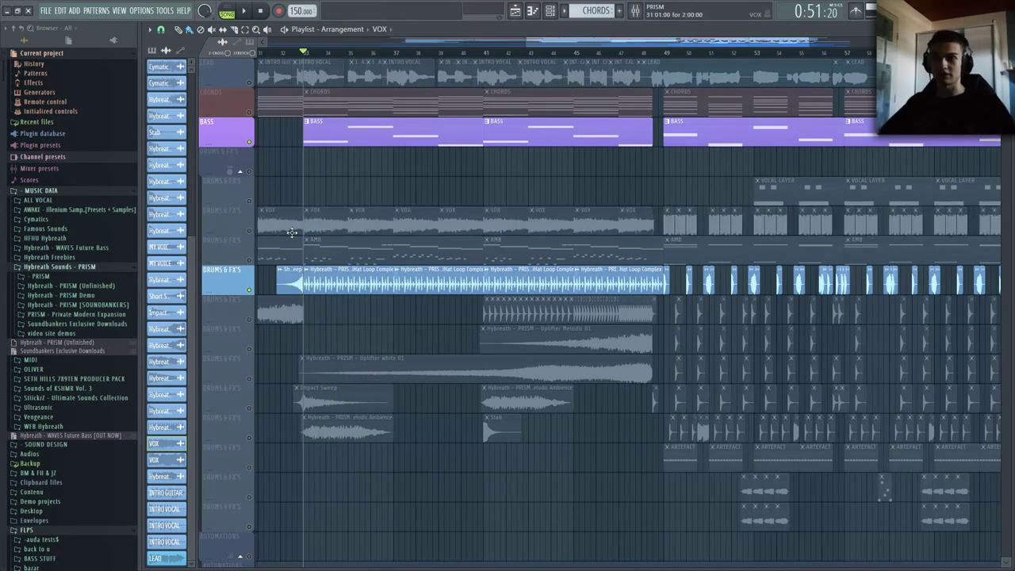
pyautogui.click(249, 143)
pyautogui.press('space')
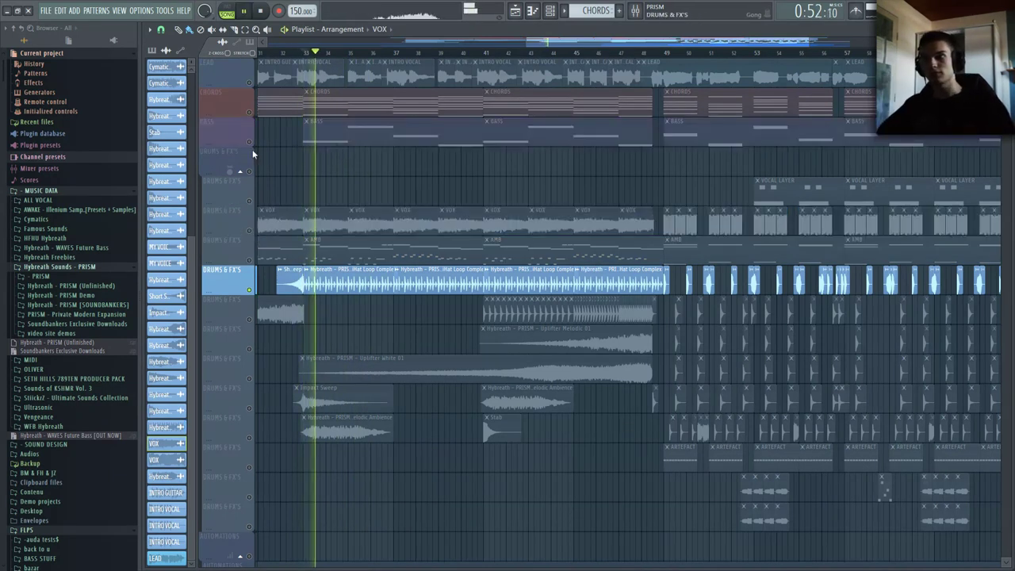
pyautogui.press('space')
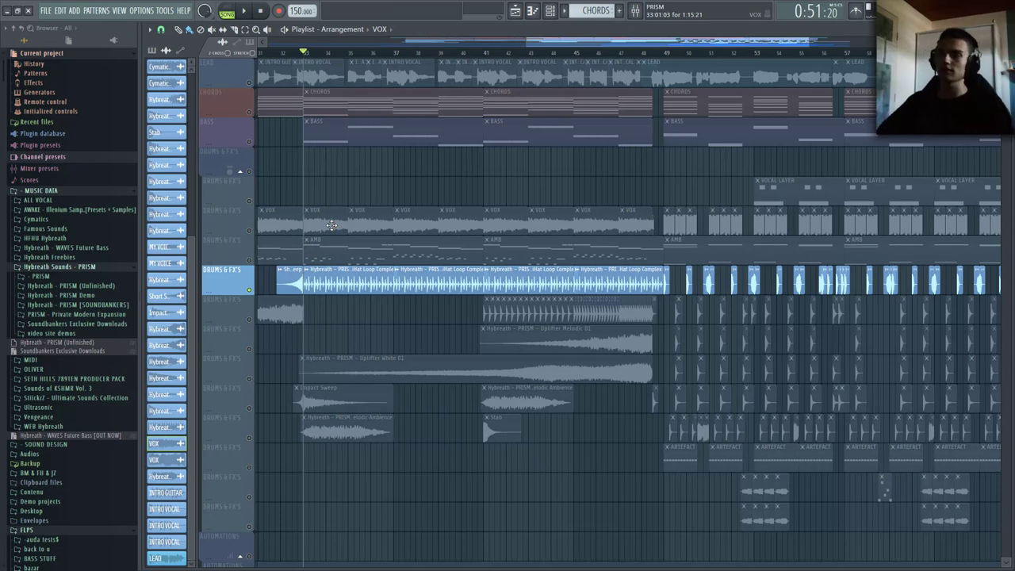
# - End the hat loop solo and briefly play the full arrangement from bar 33
pyautogui.rightClick(250, 291)
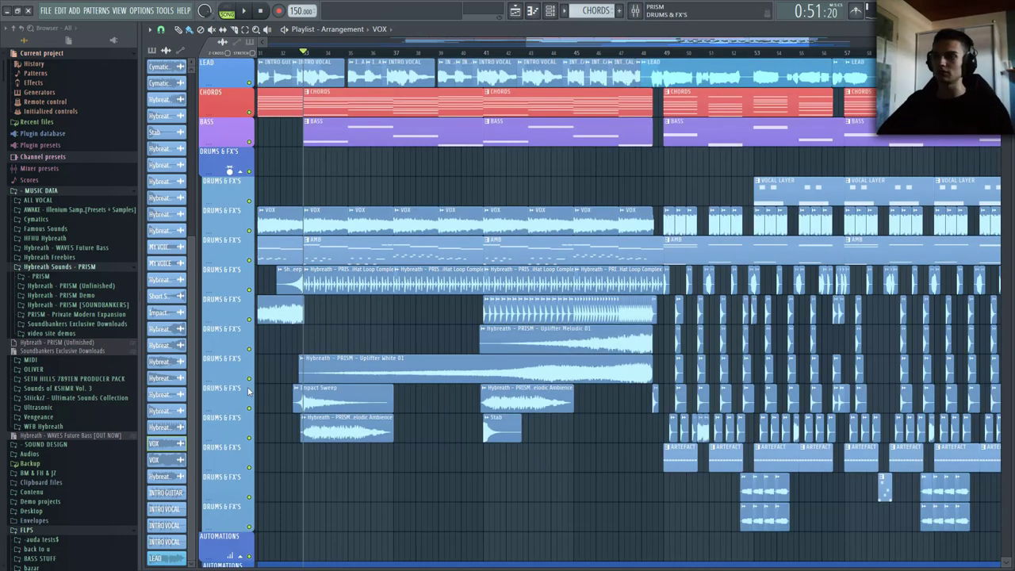
pyautogui.press('space')
pyautogui.scroll(3, 255, 474)
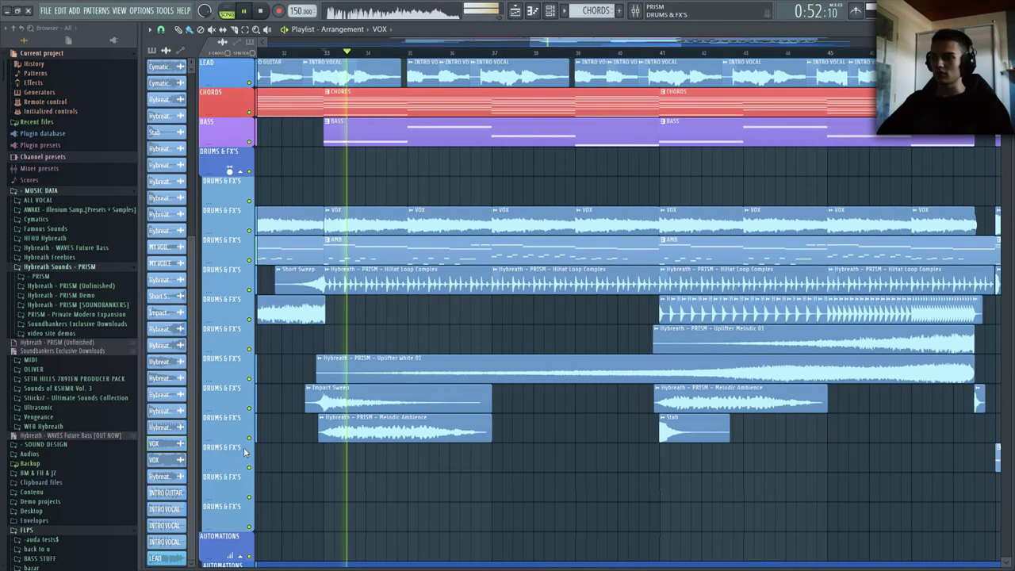
# - Solo the Melodic Ambience, Impact Sweep and Uplifter White tracks together, listen to them, and end the solo
pyautogui.rightClick(249, 437)
pyautogui.press('space')
pyautogui.click(249, 407)
pyautogui.click(250, 381)
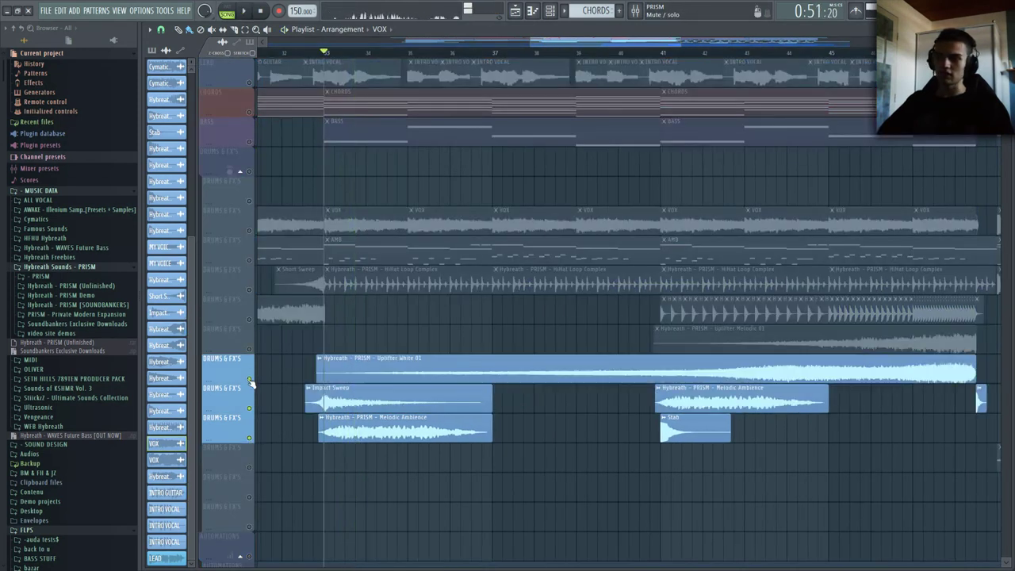
pyautogui.press('space')
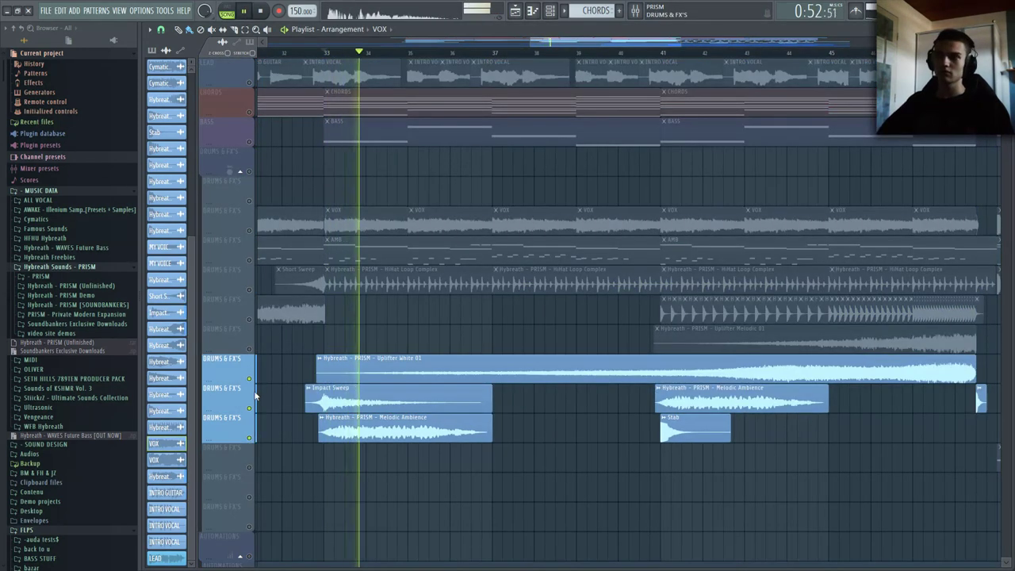
pyautogui.press('space')
pyautogui.rightClick(249, 438)
pyautogui.rightClick(249, 438)
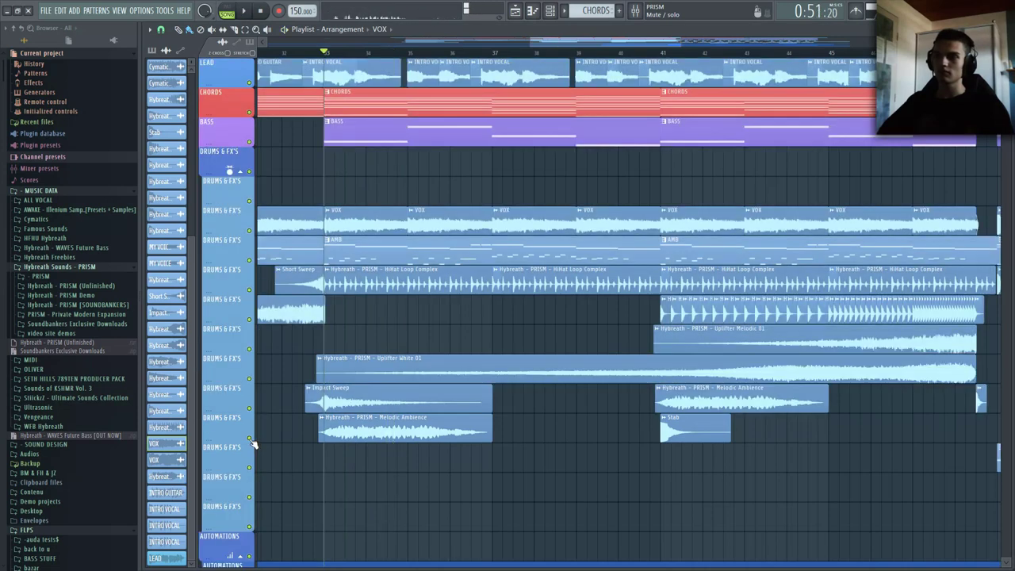
# - Examine the INTRO VOCAL clip's sampler settings and play the arrangement from bar 33 with the vocal
pyautogui.scroll(-4, 320, 438)
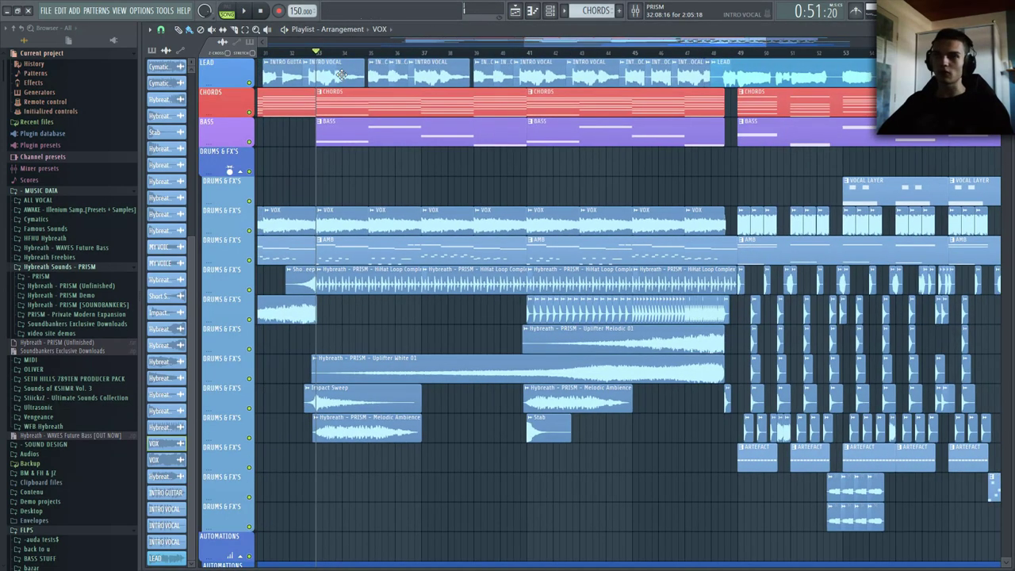
pyautogui.doubleClick(341, 74)
pyautogui.moveTo(207, 254); pyautogui.dragTo(491, 203)
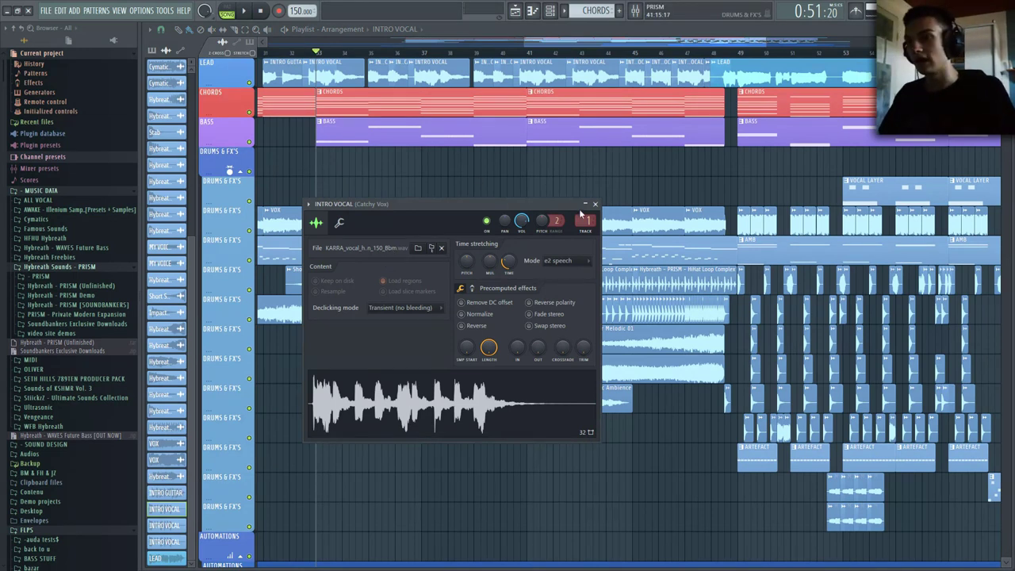
pyautogui.click(595, 203)
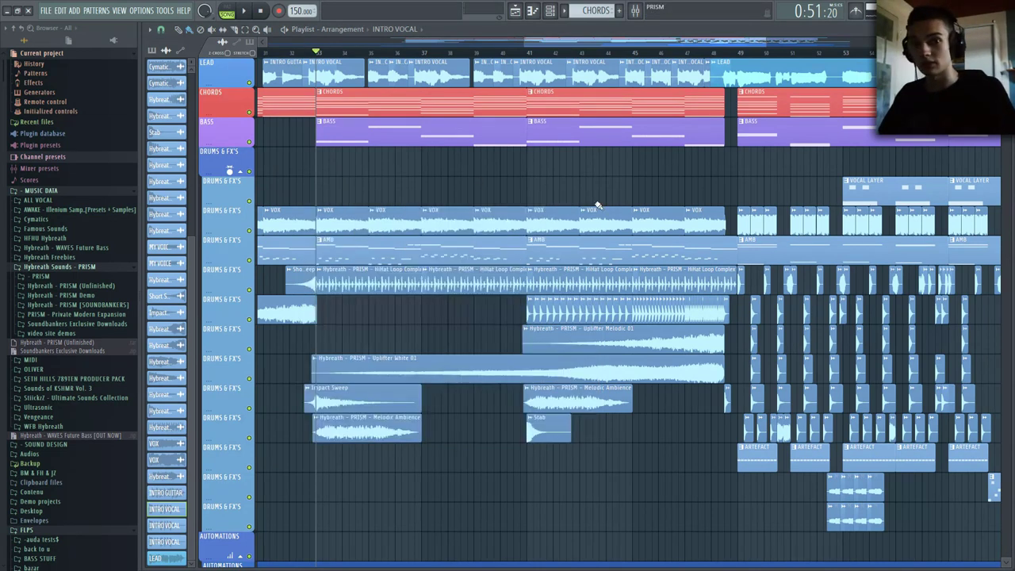
pyautogui.press('space')
pyautogui.doubleClick(392, 79)
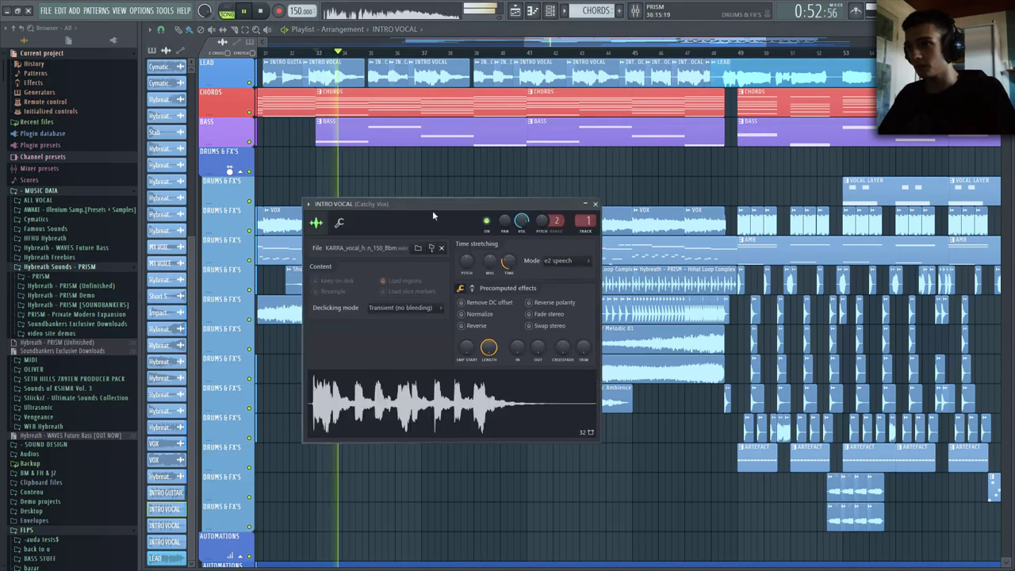
pyautogui.press('space')
# - Show the vocal's mixer track, Catchy Vox, disable its effects and listen to the dry vocal
pyautogui.doubleClick(577, 220)
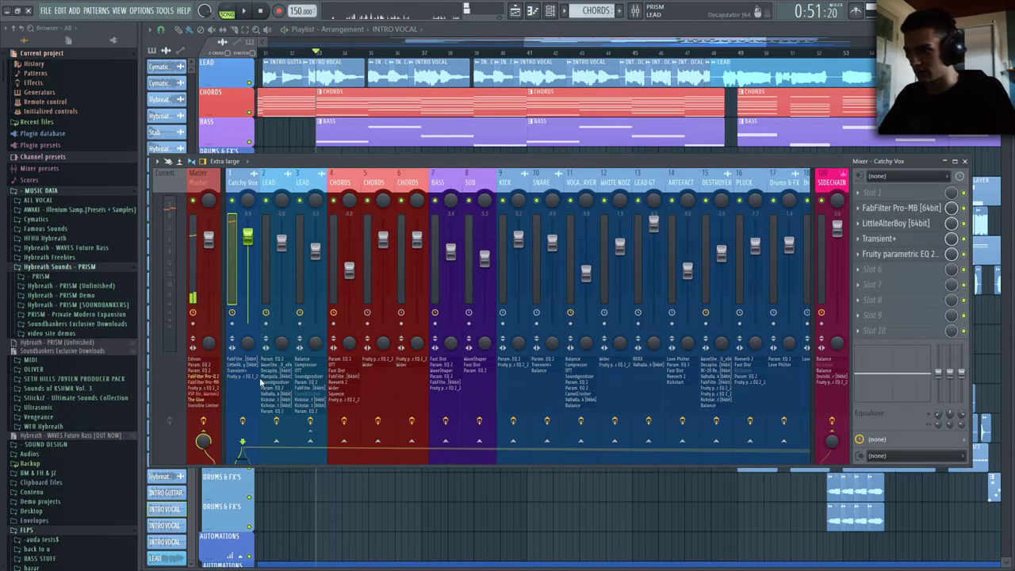
pyautogui.click(247, 424)
pyautogui.press('space')
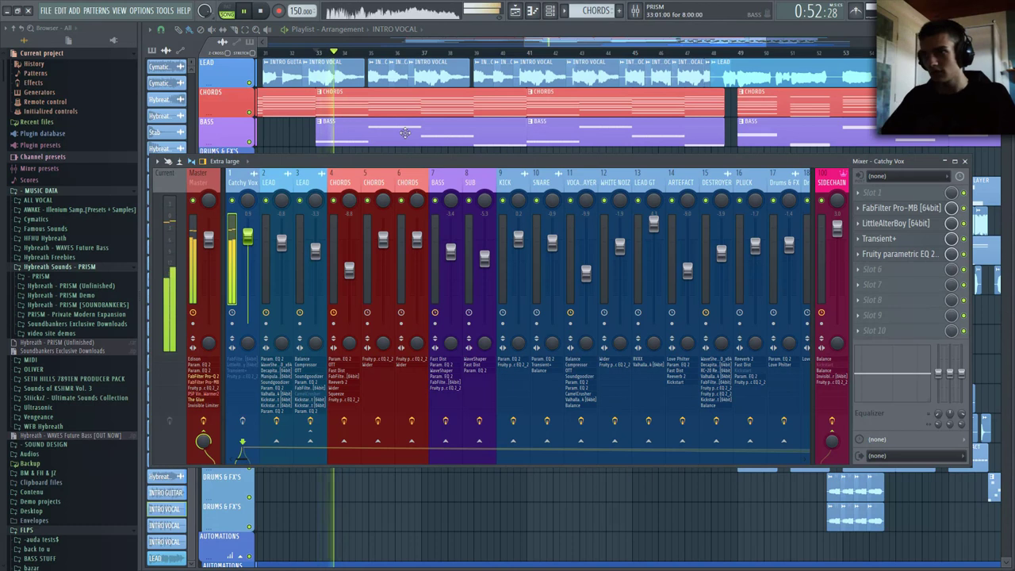
# - Audition the INTRO VOCAL sample with its root note at C5, restore F#4 and close its settings
pyautogui.doubleClick(359, 74)
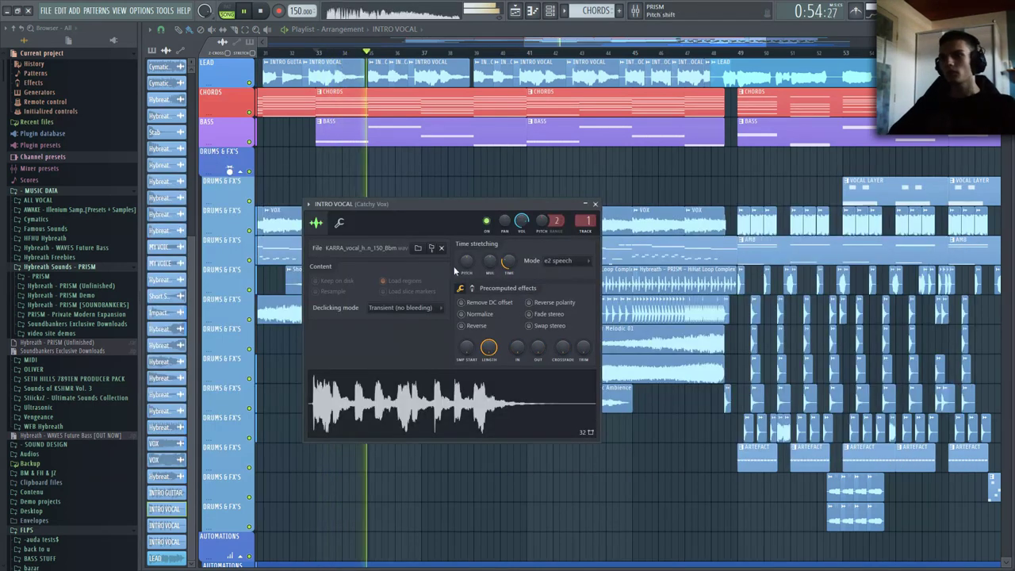
pyautogui.click(339, 222)
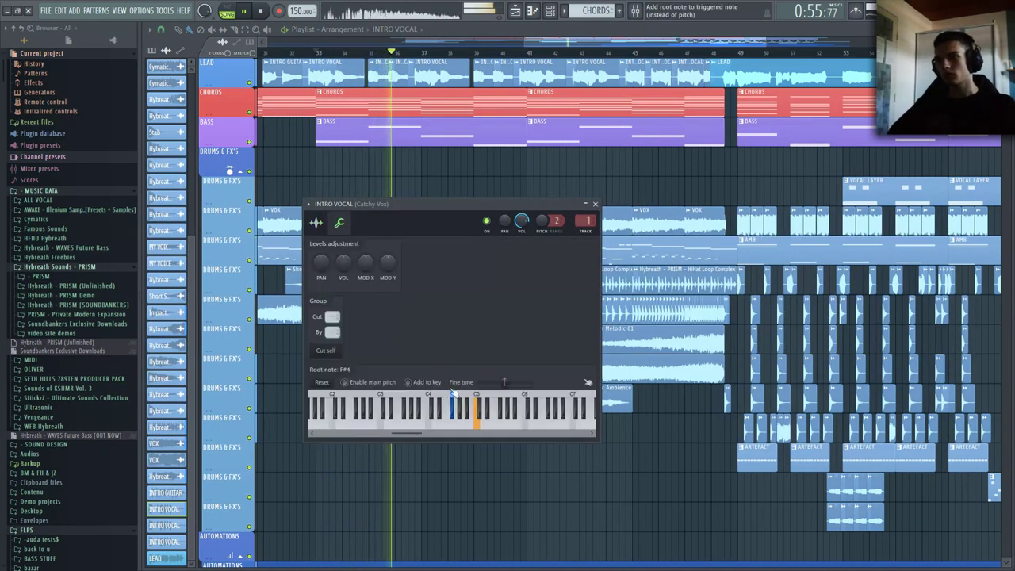
pyautogui.rightClick(477, 420)
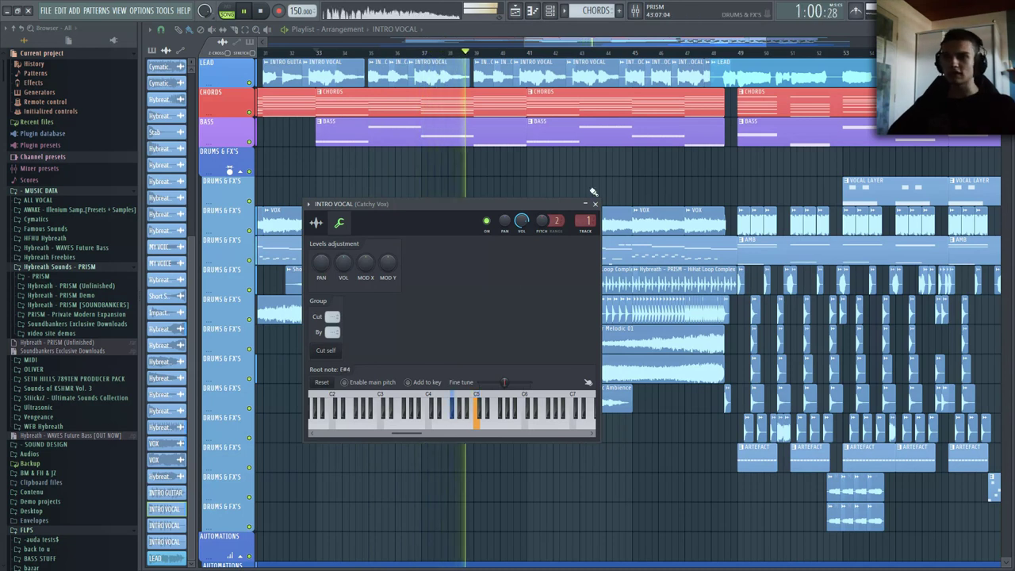
pyautogui.rightClick(455, 418)
pyautogui.click(595, 205)
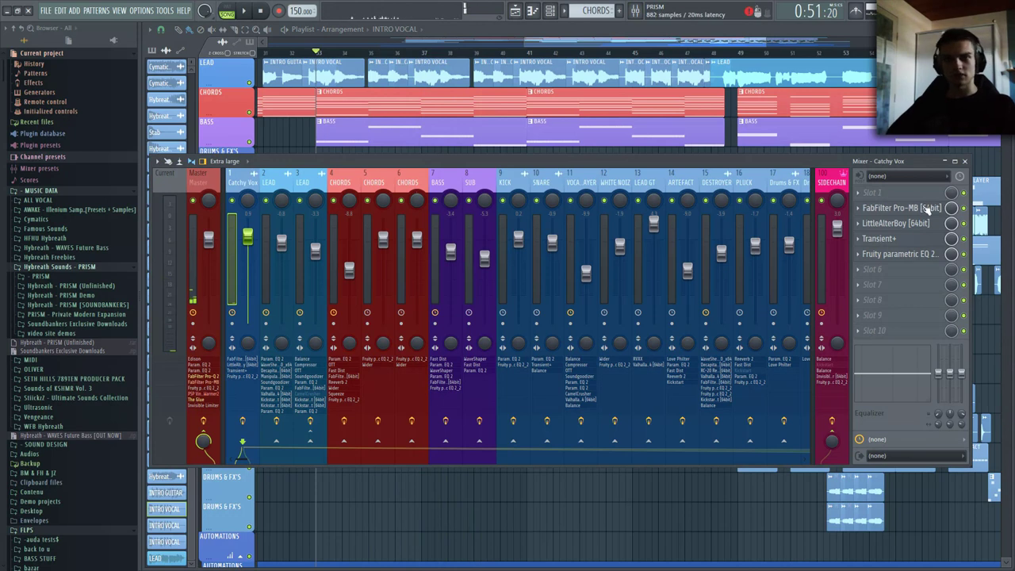
# - Examine the FabFilter Pro-MB band and the LittleAlterBoy pitch and formant settings on the Catchy Vox track
pyautogui.click(916, 209)
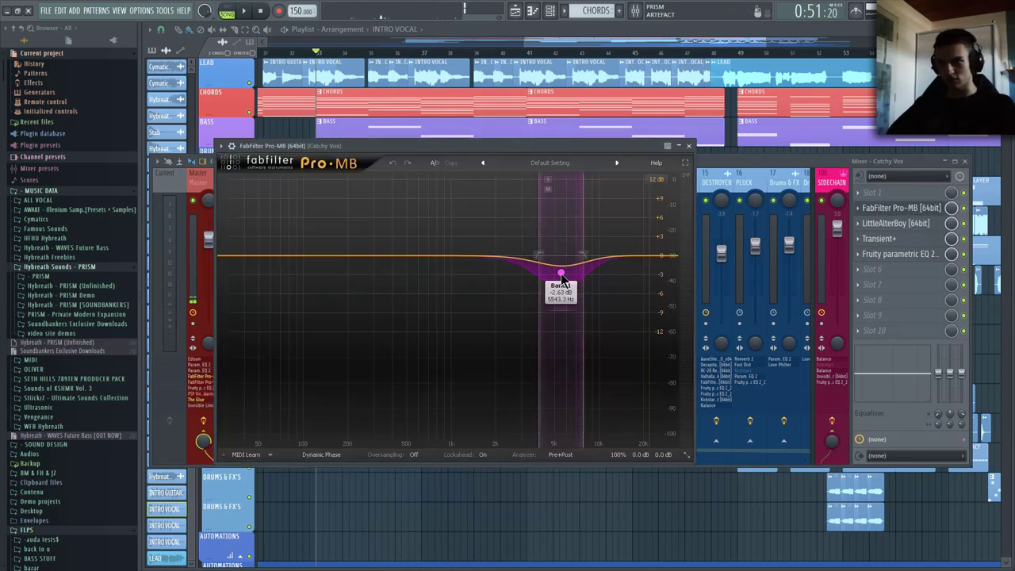
pyautogui.click(689, 146)
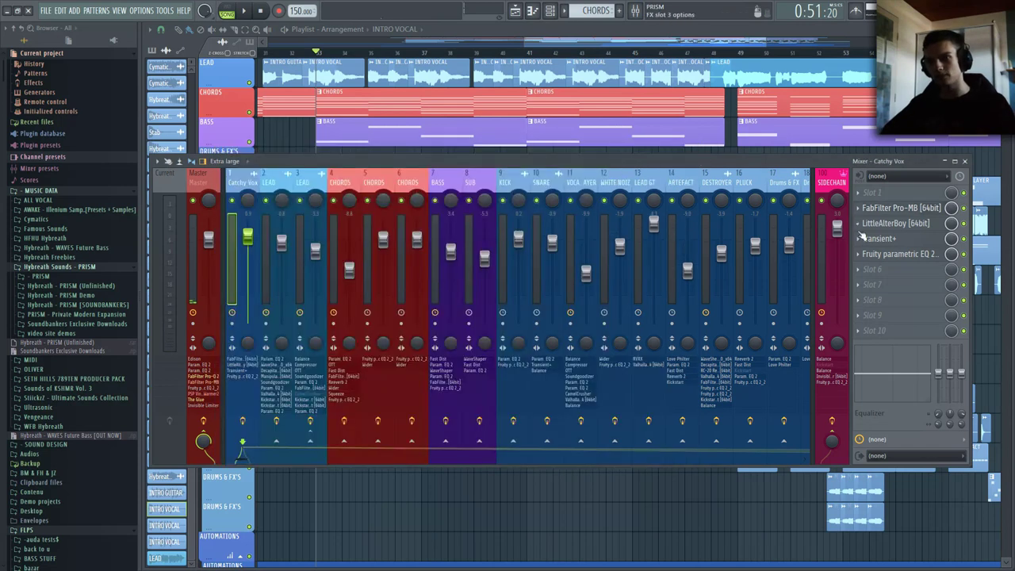
pyautogui.click(886, 225)
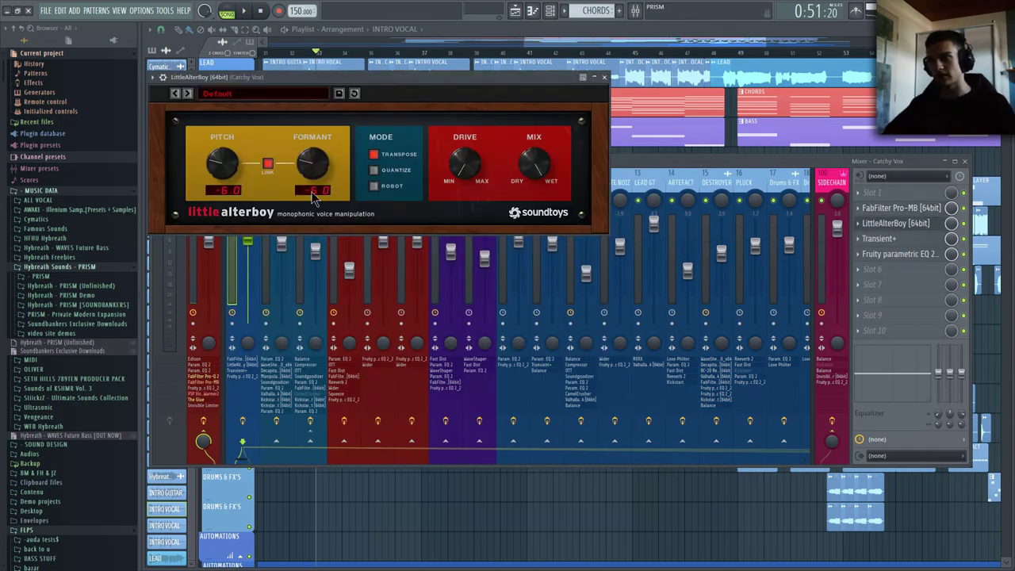
pyautogui.click(605, 79)
# - Listen to the processed vocal and examine the Transient+ and Fruity Parametric EQ 2 settings on the Catchy Vox track
pyautogui.press('space')
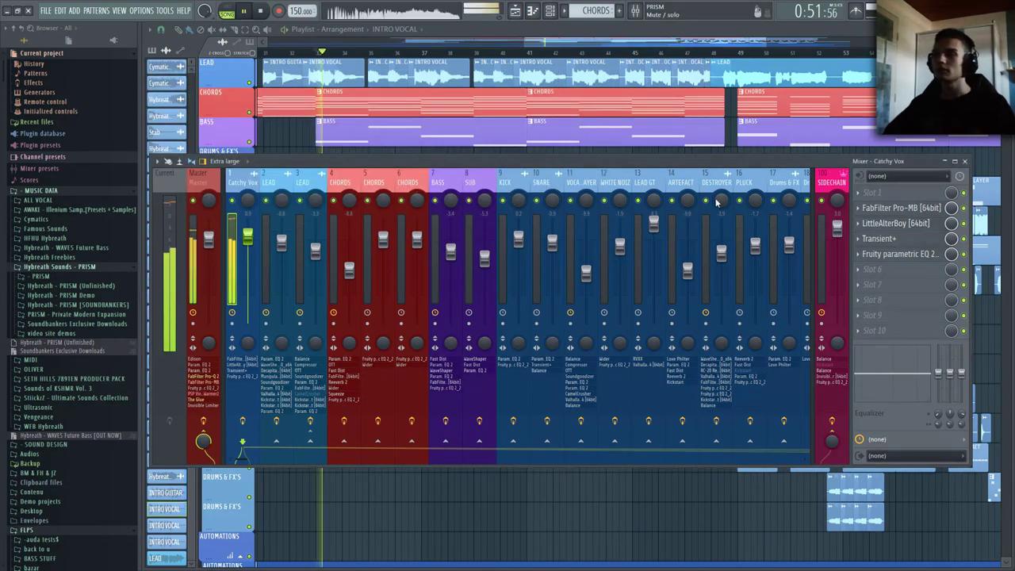
pyautogui.click(920, 241)
pyautogui.press('space')
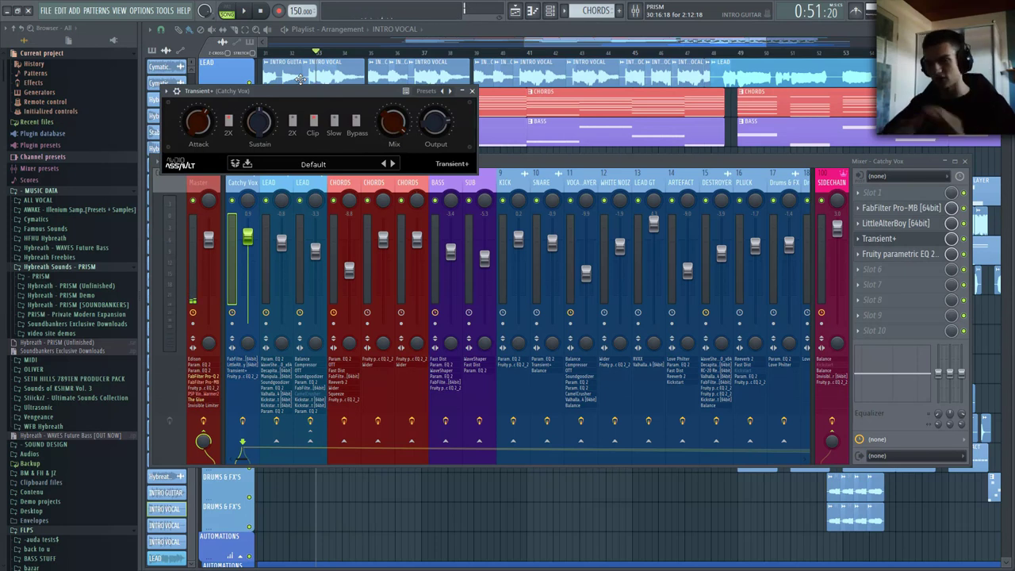
pyautogui.click(900, 254)
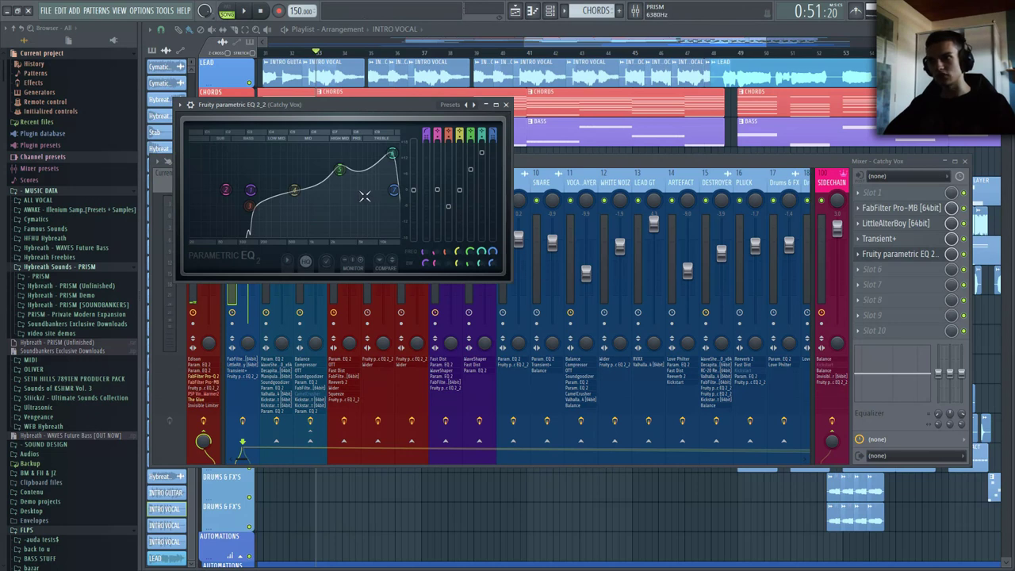
pyautogui.click(506, 103)
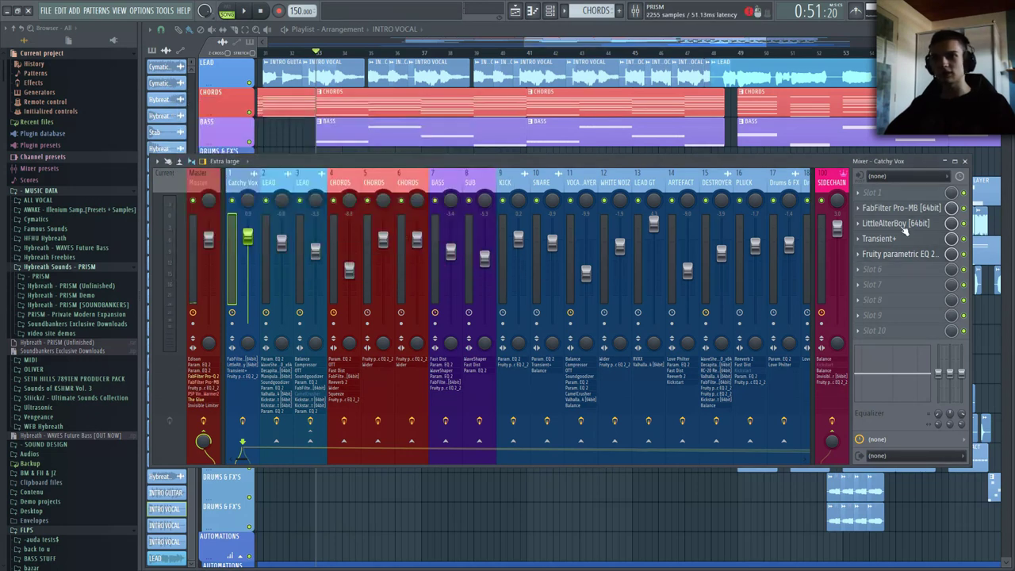
# - Compare the vocal with and without the Catchy Vox effects during playback, and return to the playlist
pyautogui.press('space')
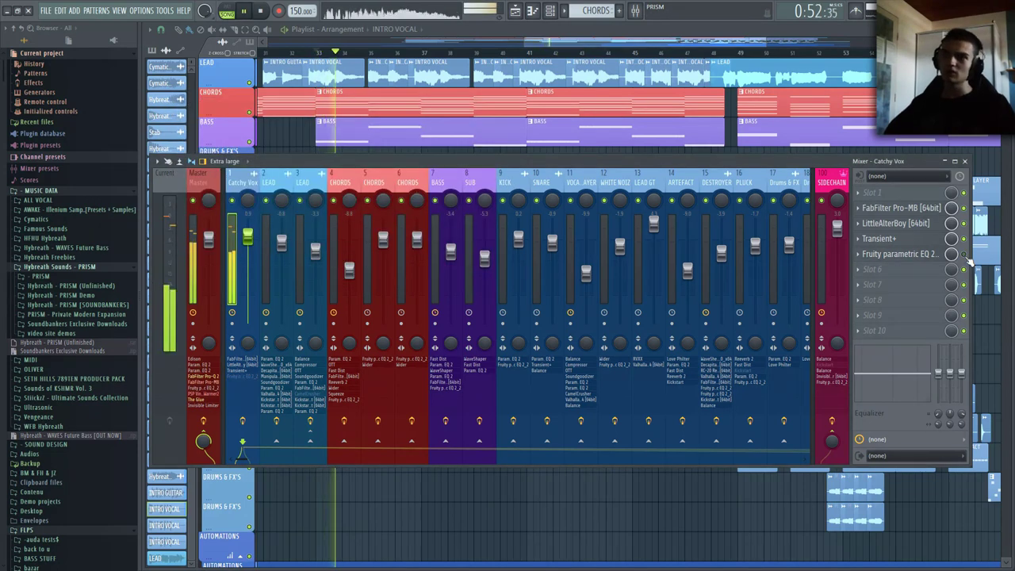
pyautogui.press('space')
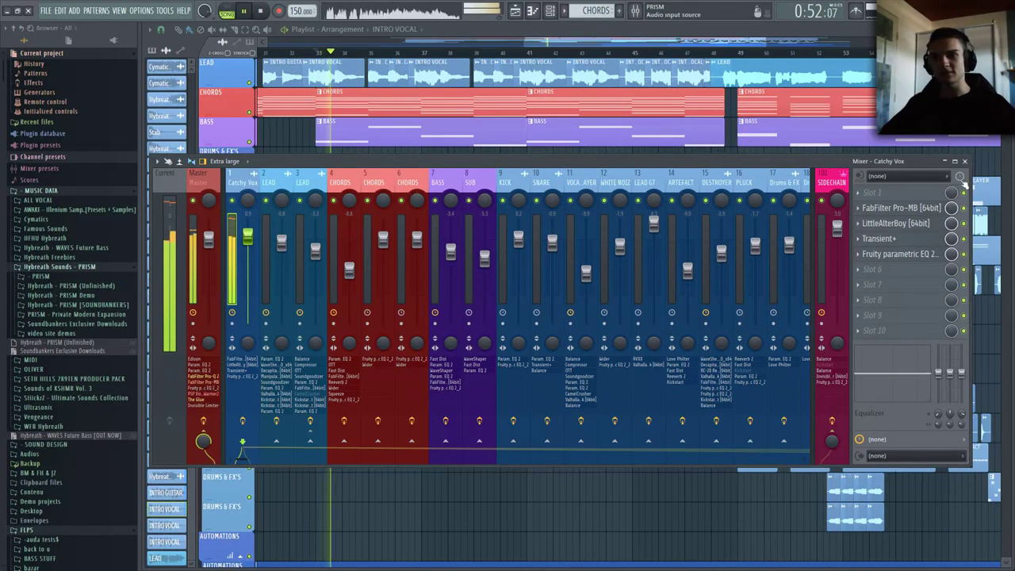
pyautogui.press('F9')
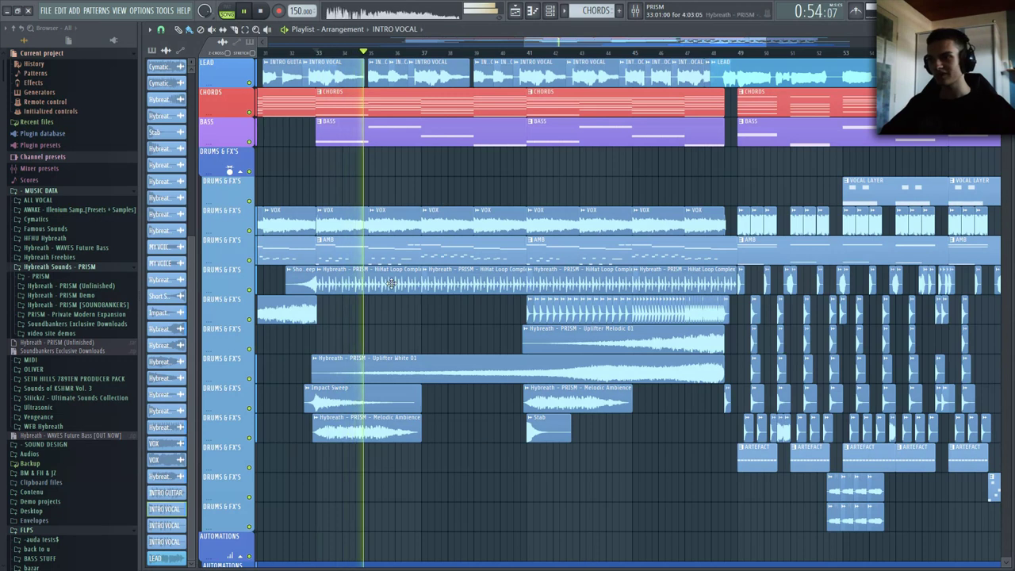
# - Examine the build-up's automation clips, including the Snare Tighty channel pitch, while the arrangement plays
pyautogui.scroll(-5, 464, 288)
pyautogui.scroll(-1, 529, 289)
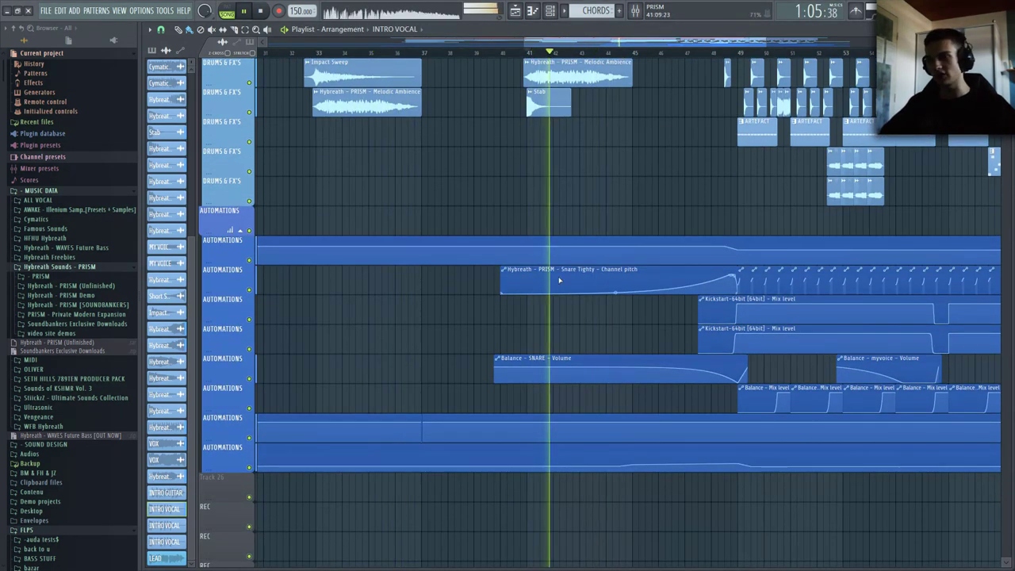
pyautogui.scroll(3, 590, 298)
pyautogui.scroll(3, 591, 298)
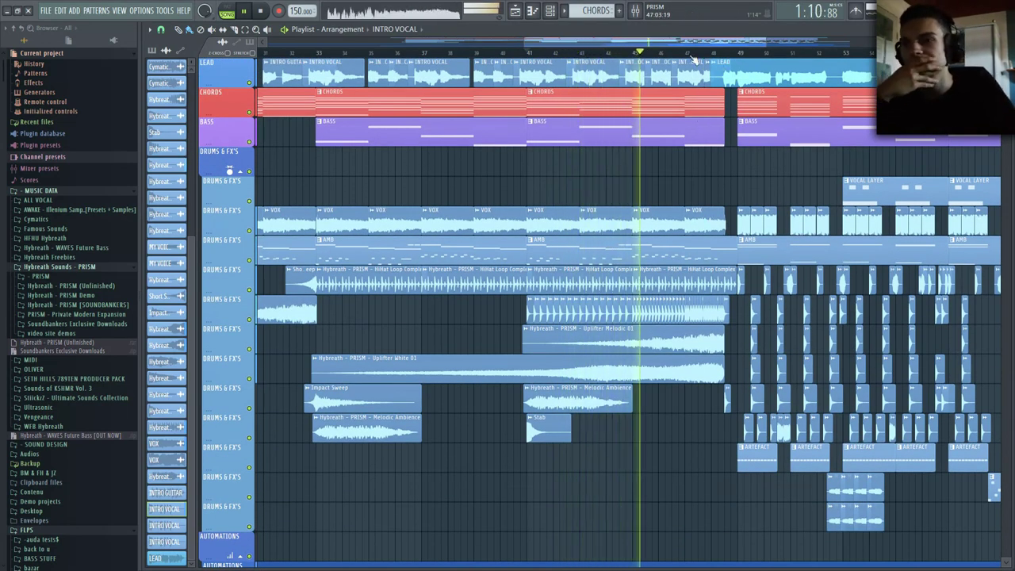
# - Inspect the end of the build-up around bars 47 to 49 during playback, stop, and show the drop
pyautogui.scroll(5, 726, 398)
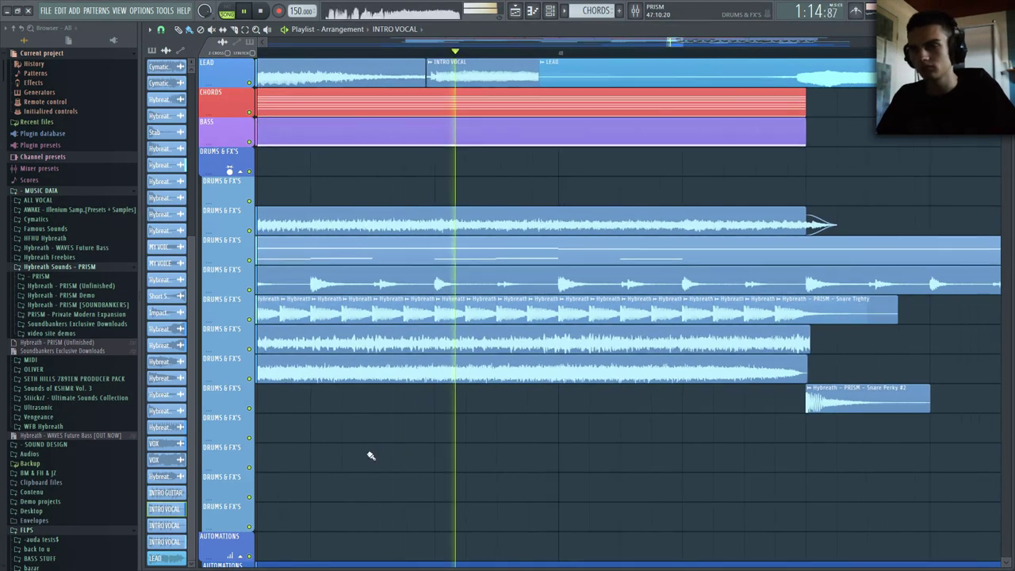
pyautogui.scroll(-5, 373, 449)
pyautogui.press('space')
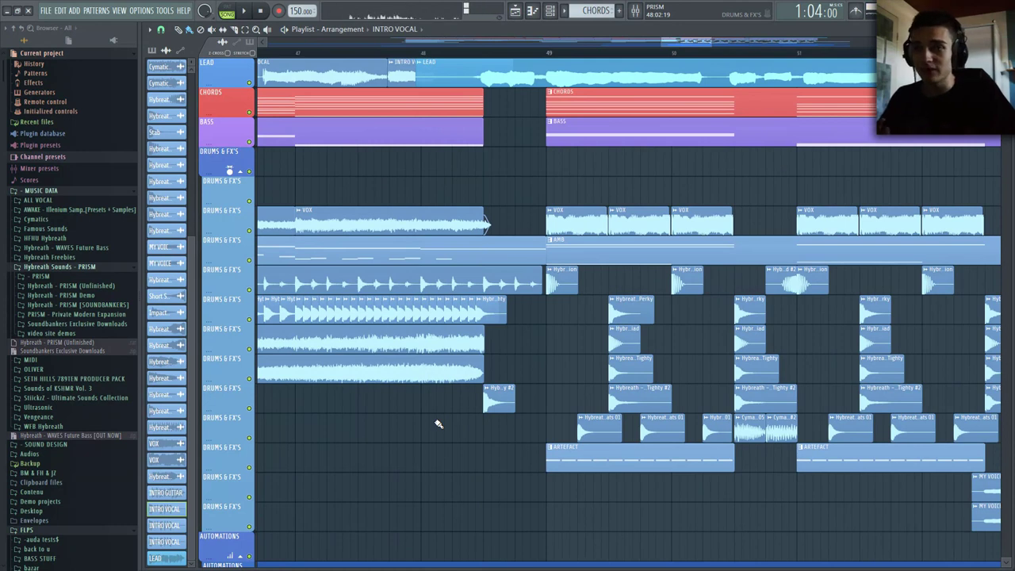
pyautogui.scroll(-5, 475, 412)
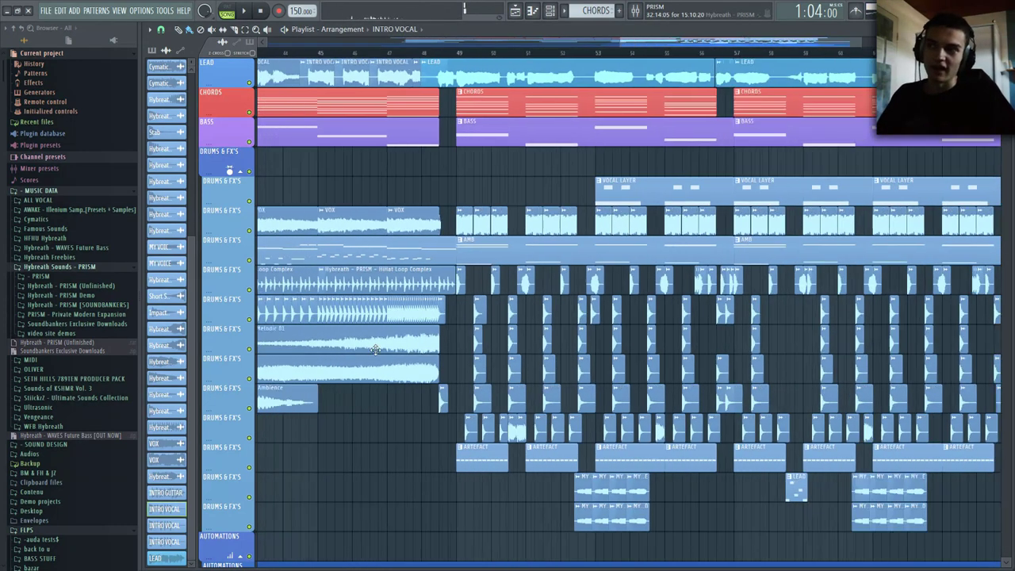
# - Mute the LEAD track and listen to the drop without it, starting just before bar 48
pyautogui.click(248, 82)
pyautogui.click(420, 54)
pyautogui.press('space')
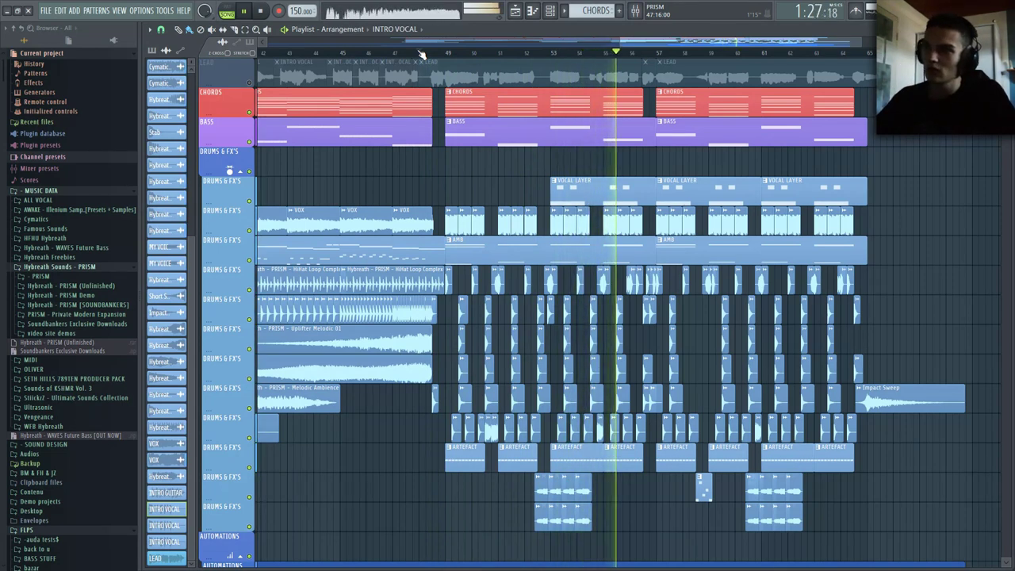
pyautogui.press('space')
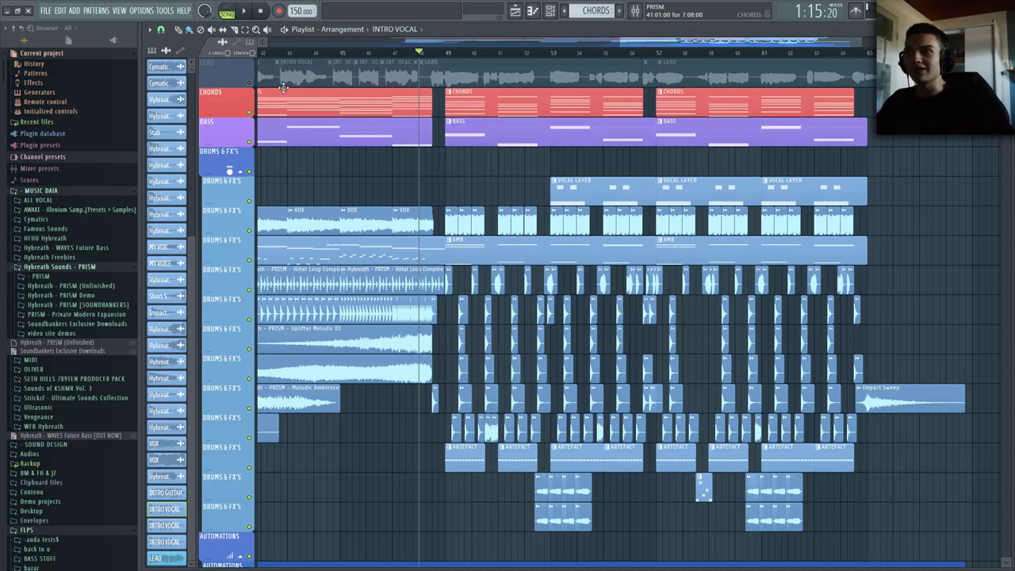
# - Solo the LEAD track, bring up the lead clip's channel settings and mixer effects, and listen to it
pyautogui.rightClick(249, 82)
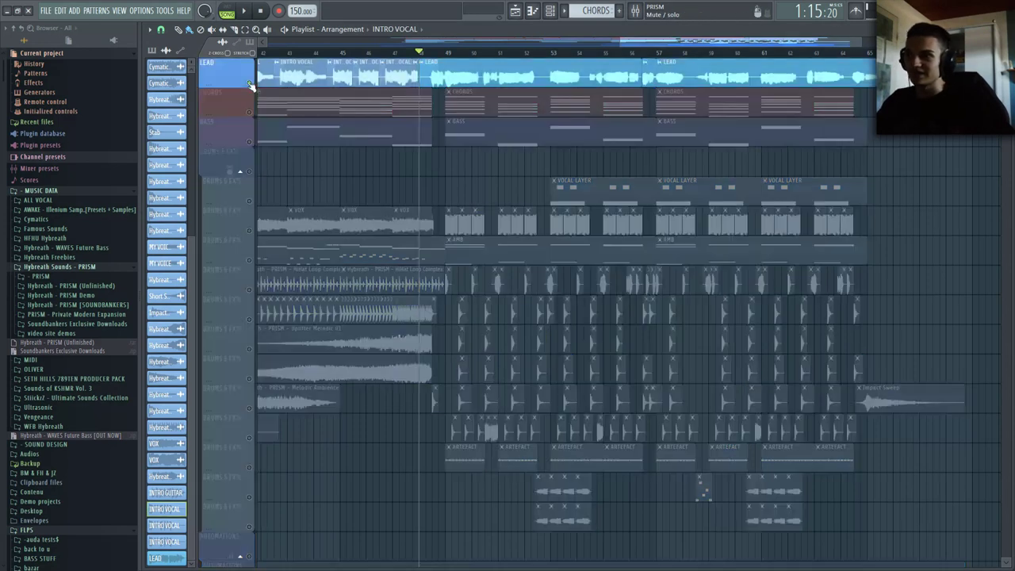
pyautogui.doubleClick(507, 76)
pyautogui.doubleClick(443, 108)
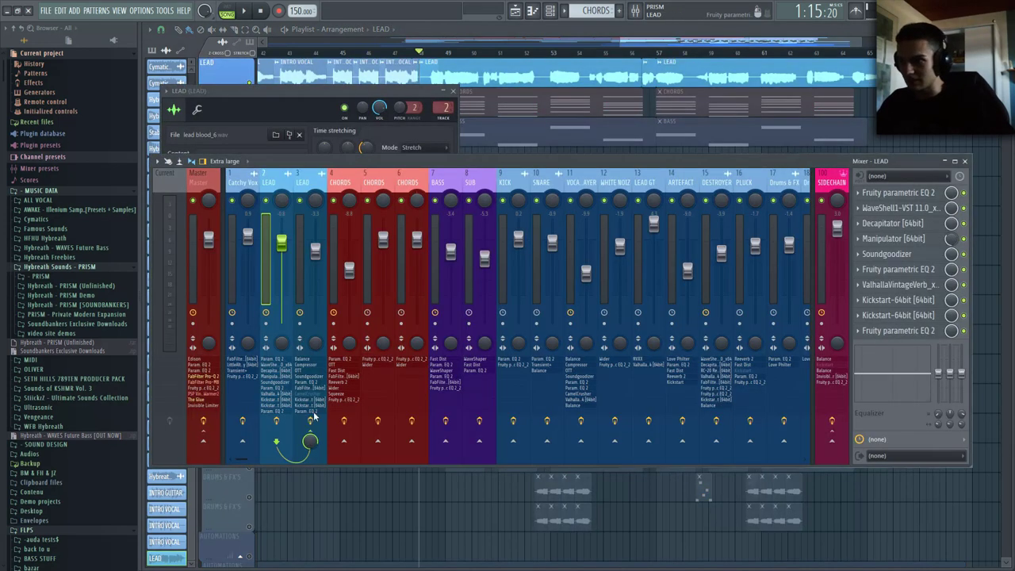
pyautogui.press('space')
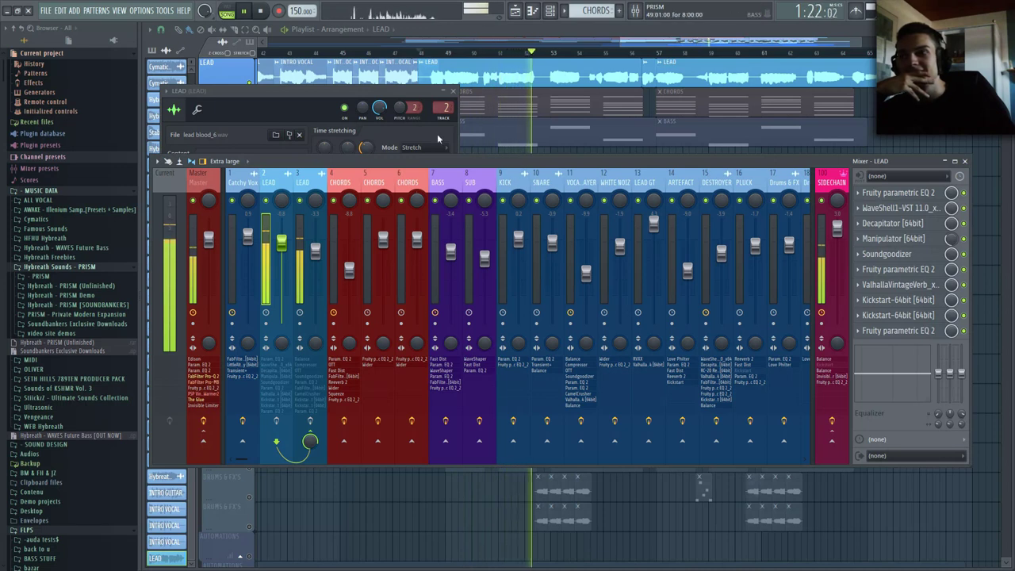
# - Compare the lead vocal with and without the effects on the Master, SIDECHAIN and second LEAD mixer tracks
pyautogui.click(210, 420)
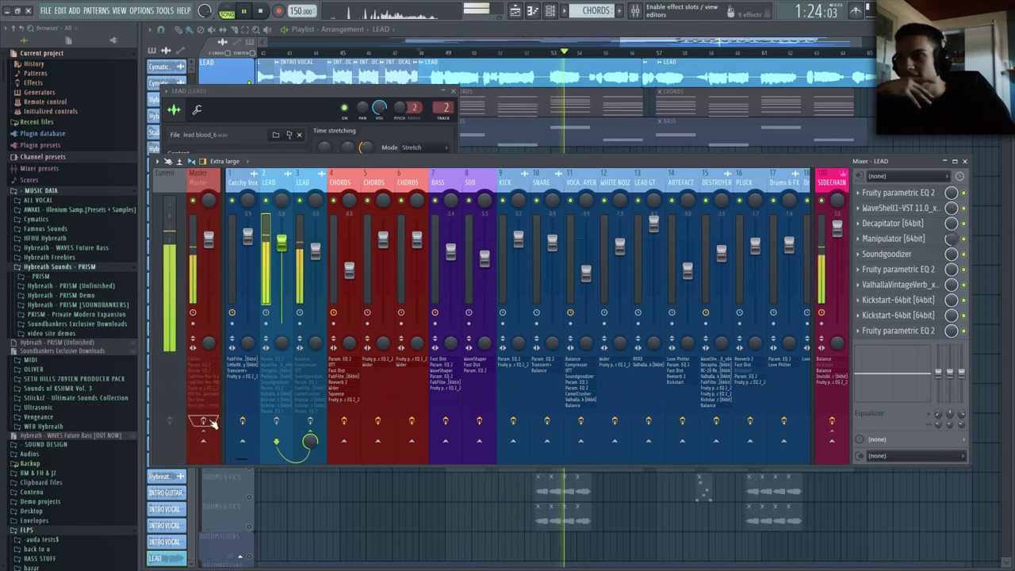
pyautogui.click(205, 421)
pyautogui.click(832, 420)
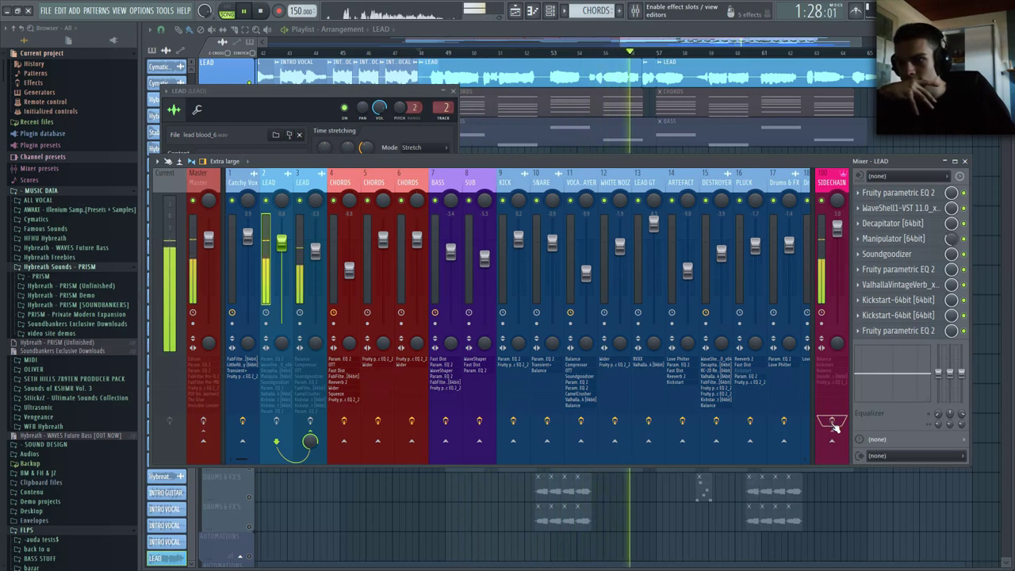
pyautogui.click(832, 420)
pyautogui.click(310, 420)
pyautogui.press('space')
pyautogui.click(310, 420)
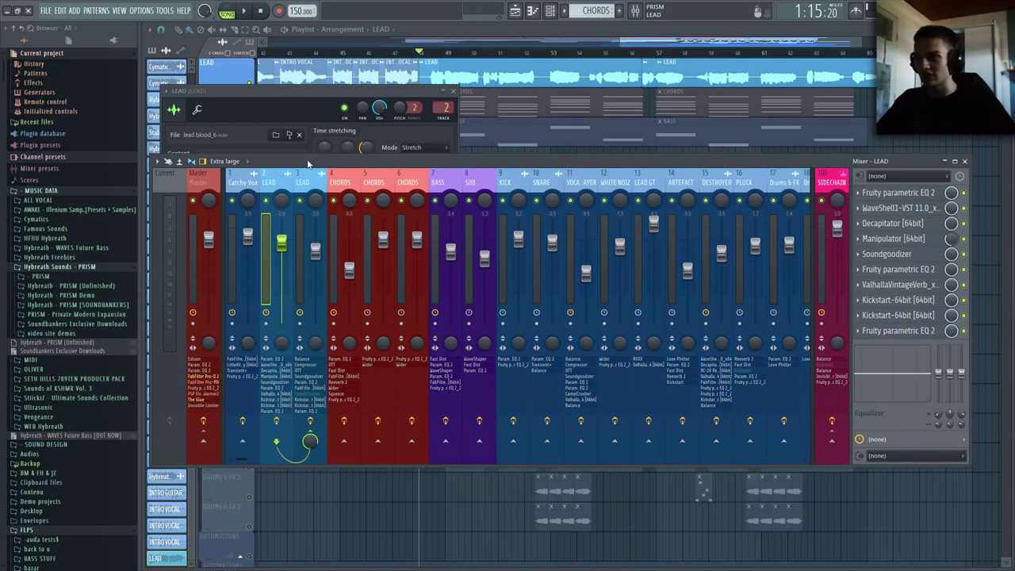
pyautogui.press('space')
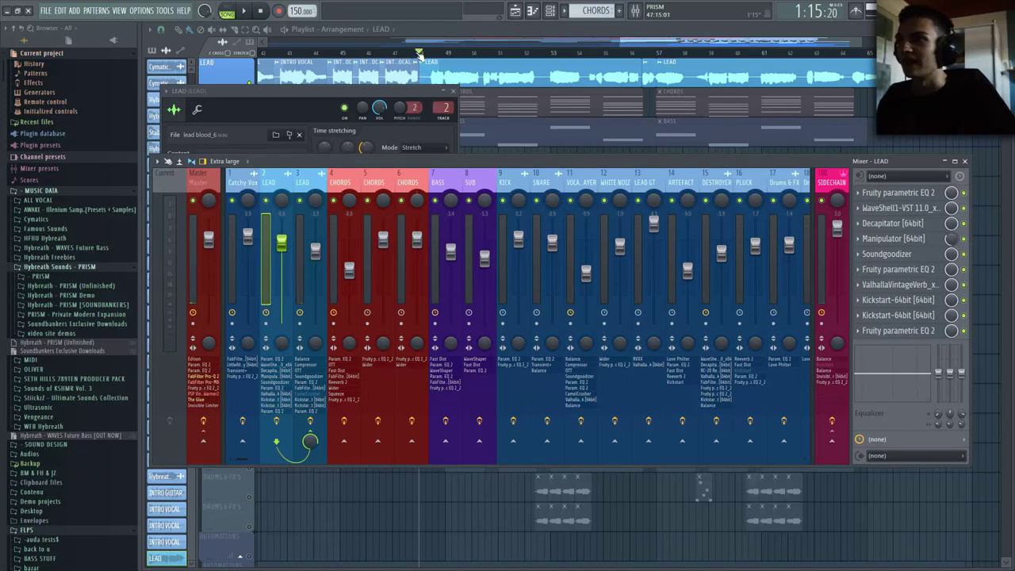
# - Close the open windows, solo the CHORDS track and set the playback position to bar 49
pyautogui.press('F12')
pyautogui.rightClick(251, 115)
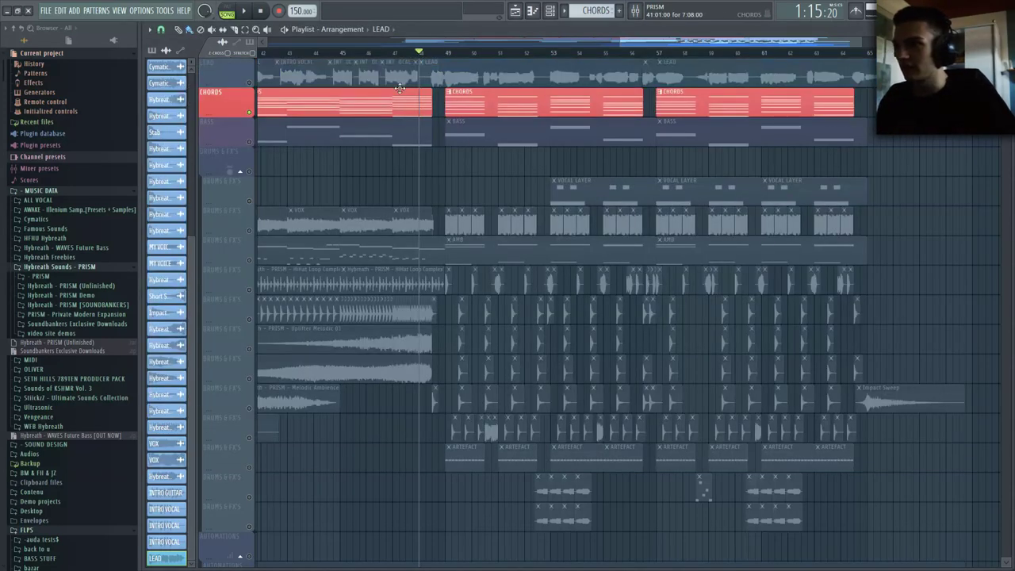
pyautogui.click(452, 54)
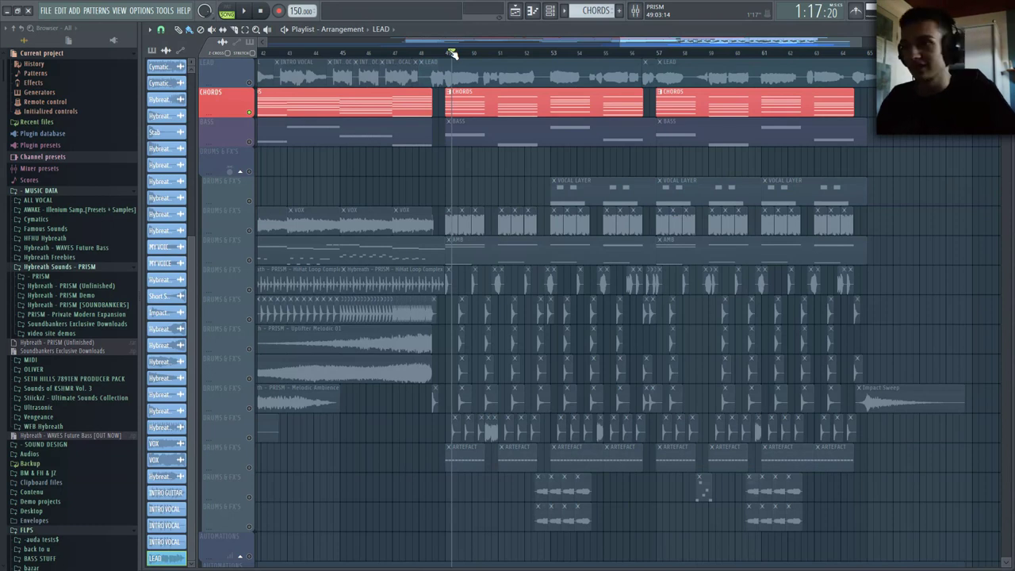
pyautogui.click(445, 52)
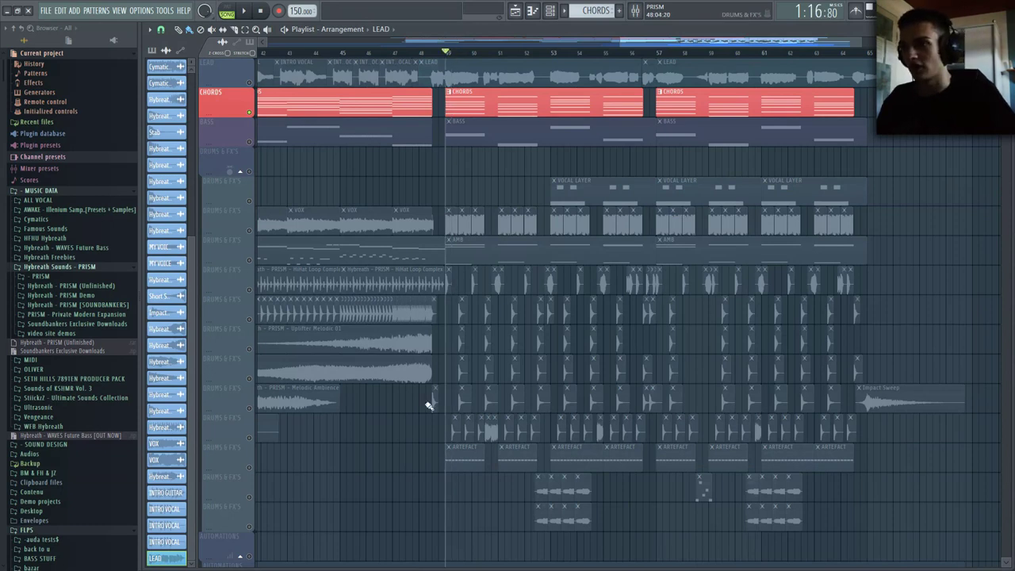
# - Enable the AUTOMATIONS track group alongside the soloed CHORDS track
pyautogui.scroll(-8, 428, 405)
pyautogui.rightClick(252, 290)
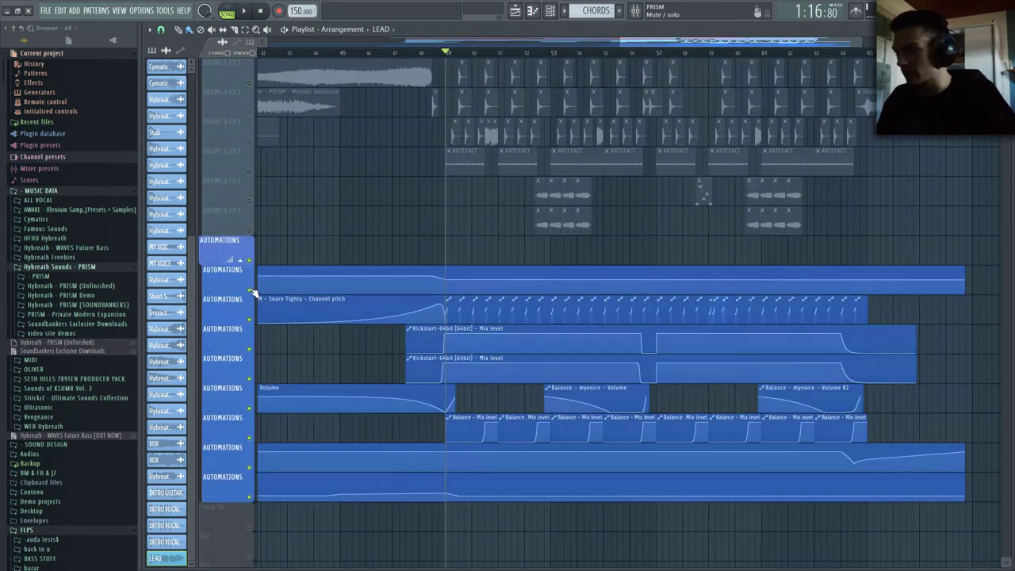
pyautogui.scroll(8, 475, 301)
# - Show the channel rack beside the playlist, play the chords and examine the first CHORDS channel's Sylenth1 settings
pyautogui.click(553, 11)
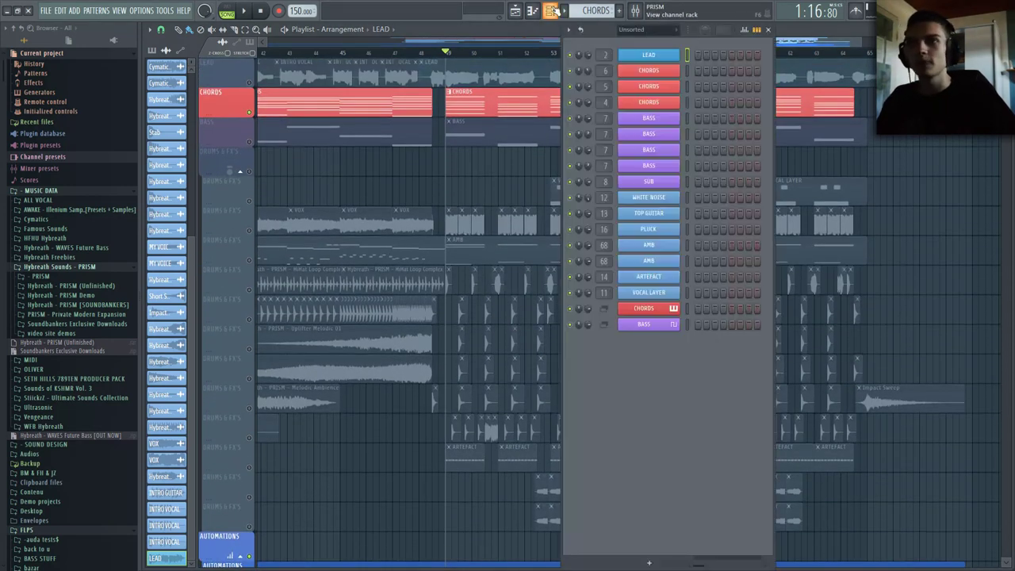
pyautogui.moveTo(595, 29); pyautogui.dragTo(697, 46)
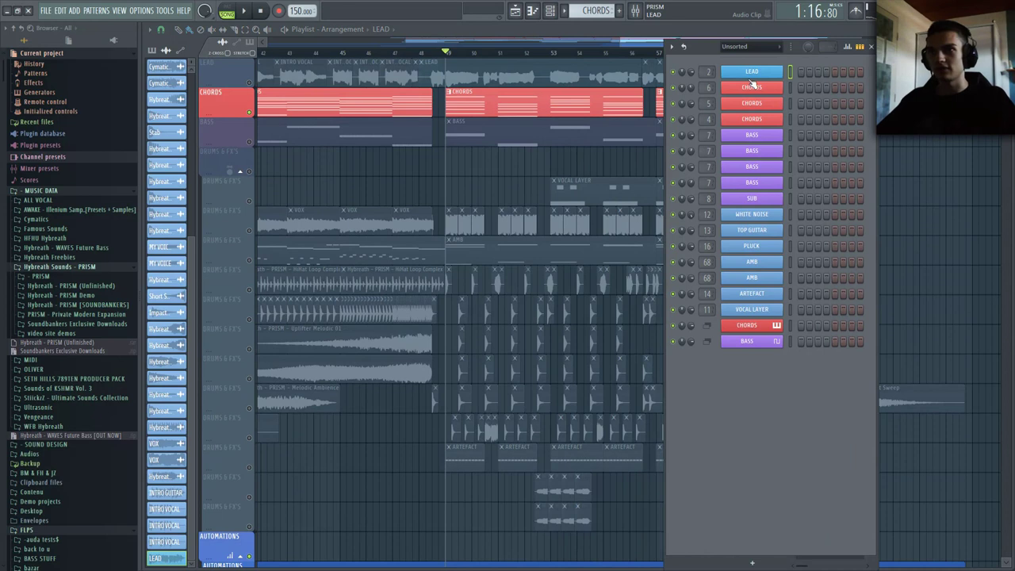
pyautogui.press('space')
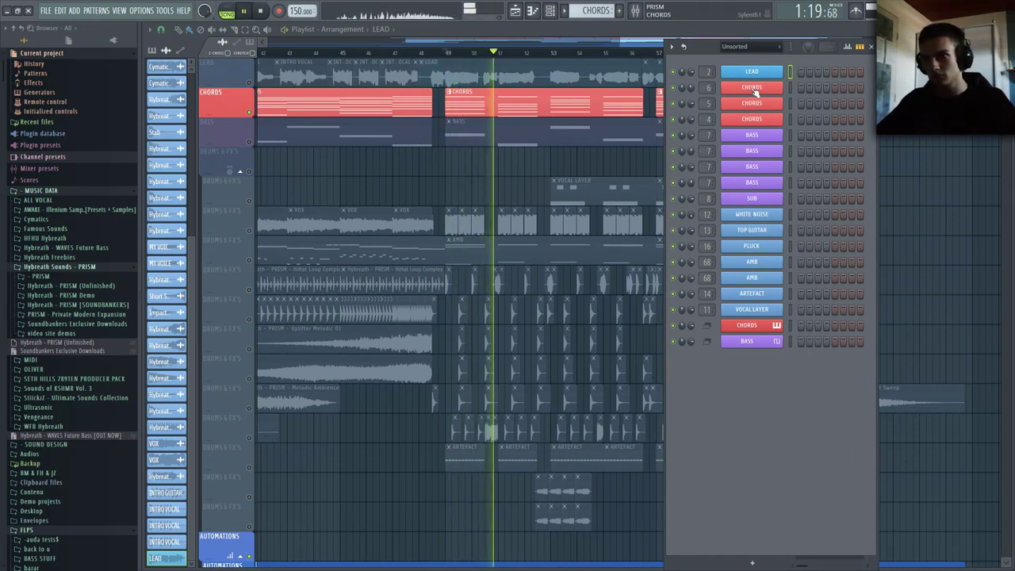
pyautogui.click(756, 92)
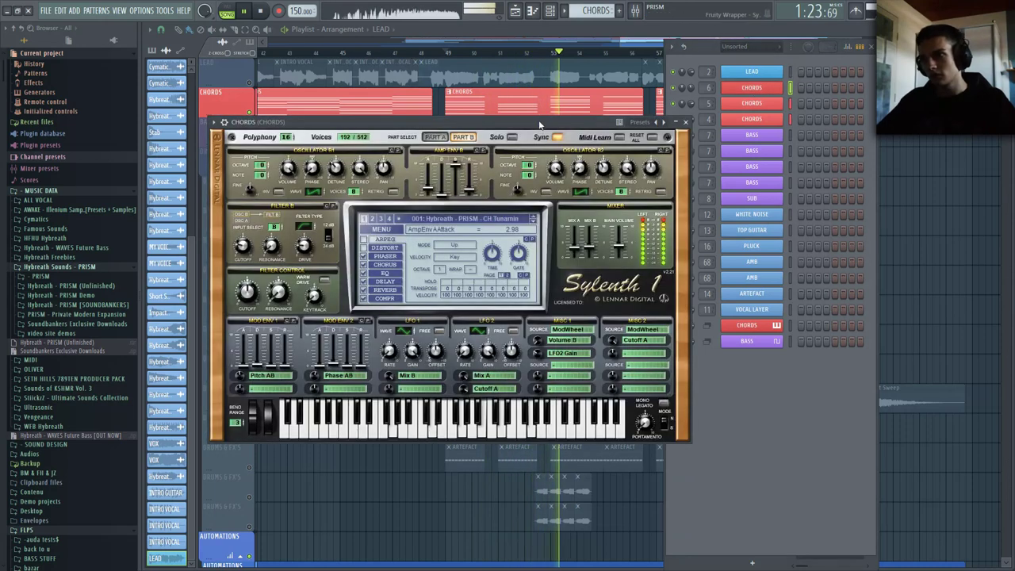
pyautogui.press('space')
# - Listen to the first and second CHORDS layers separately and examine the second layer's Sylenth1 settings
pyautogui.click(681, 119)
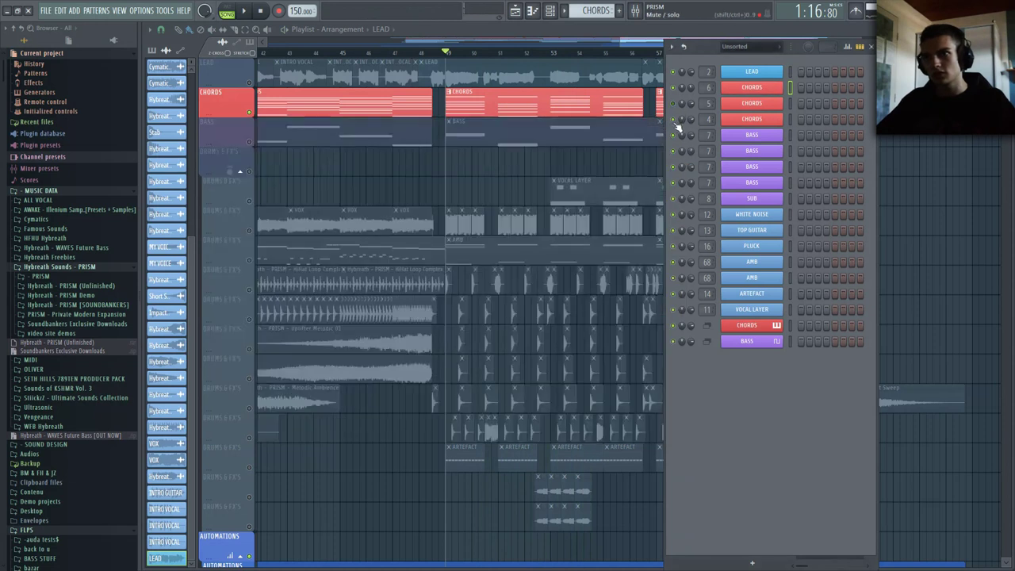
pyautogui.press('space')
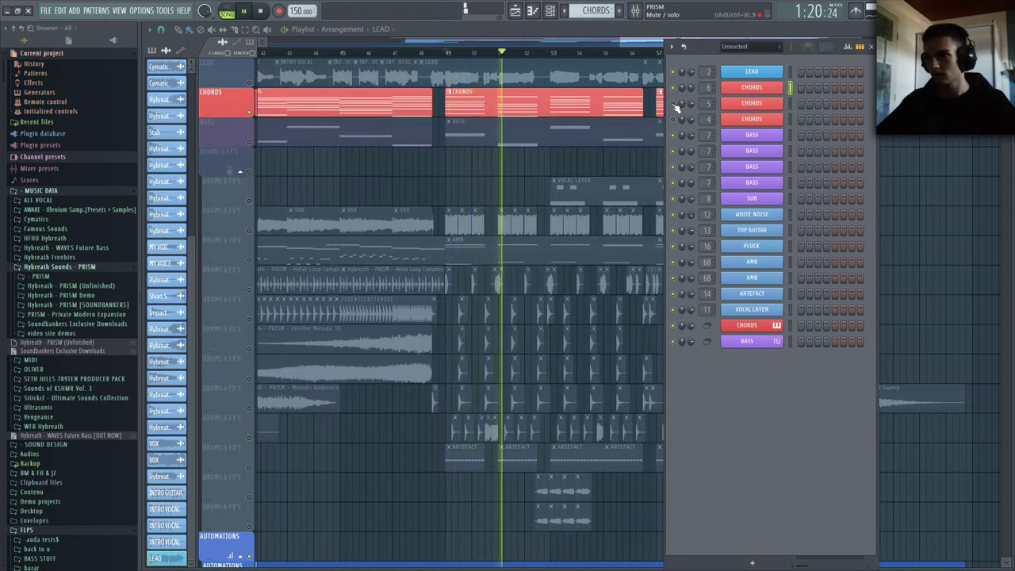
pyautogui.click(745, 104)
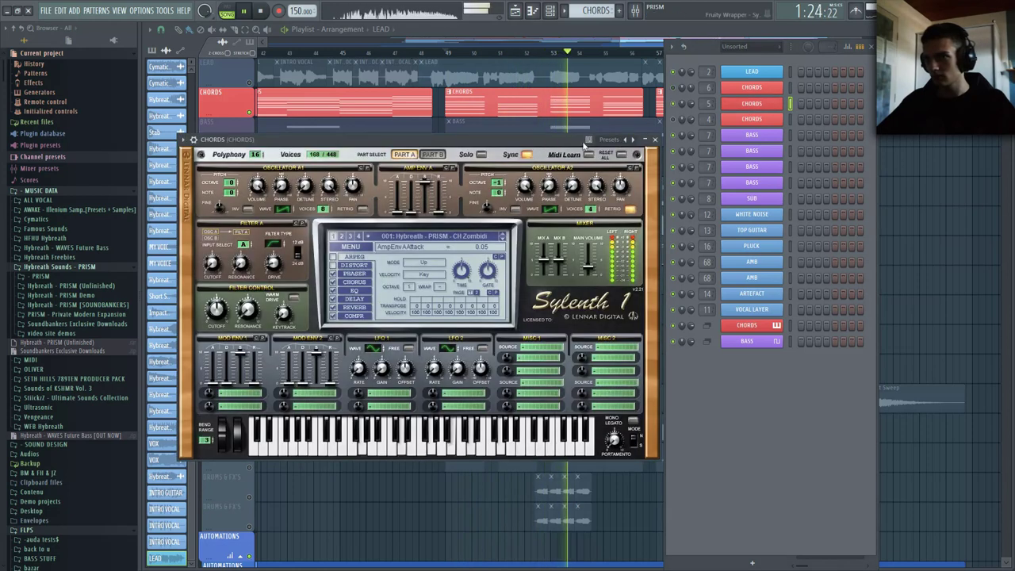
pyautogui.press('space')
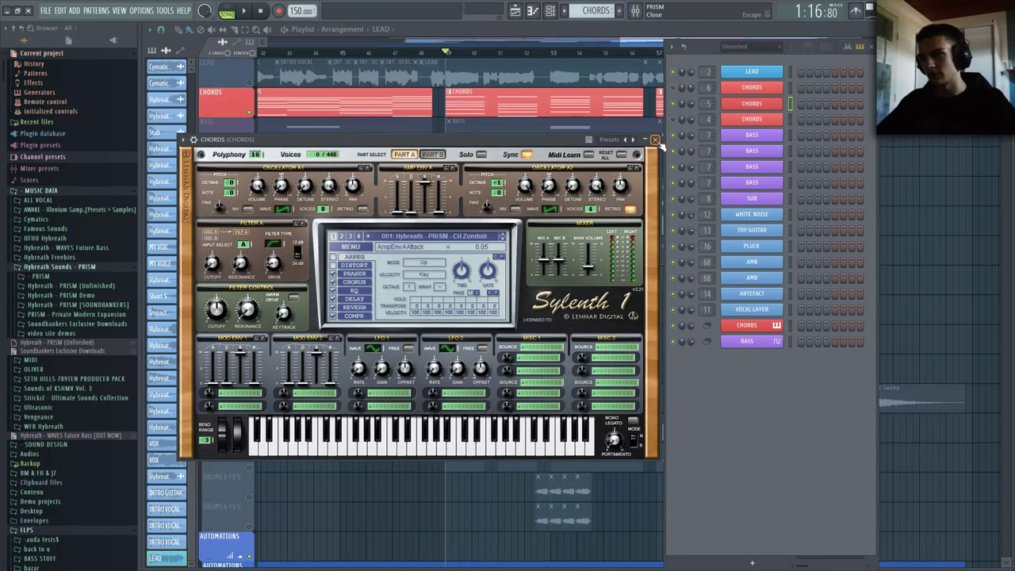
# - Replay the second CHORDS layer and switch the first two chord layers on and off to compare them
pyautogui.press('space')
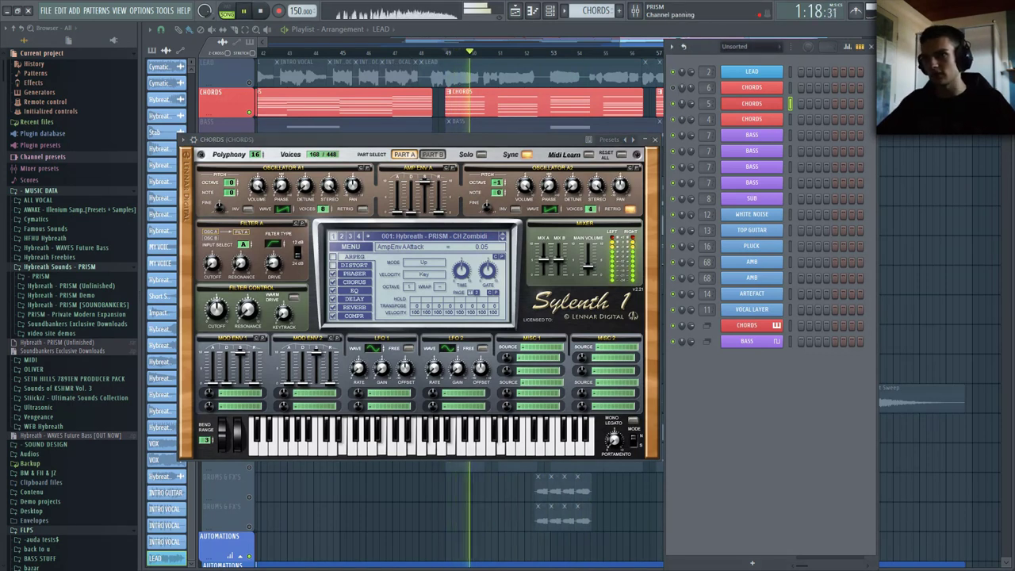
pyautogui.click(673, 104)
pyautogui.click(674, 88)
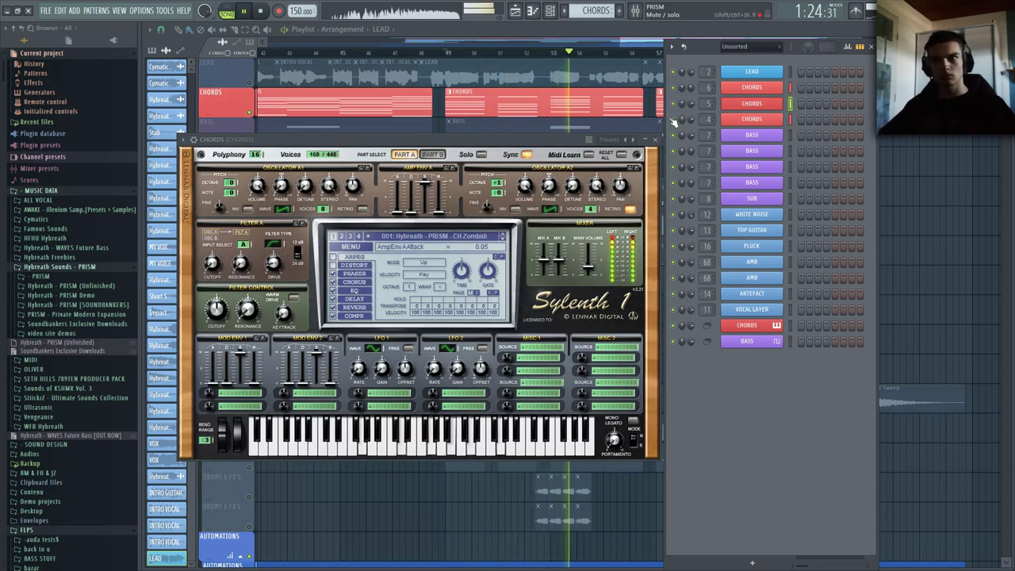
pyautogui.press('space')
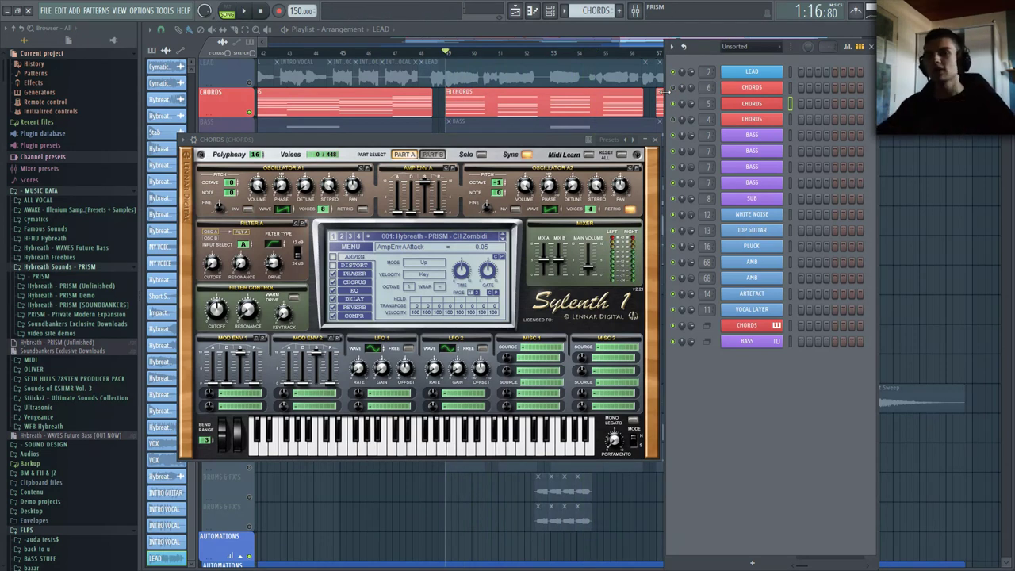
# - Listen to the third CHORDS layer, examine its Sylenth1 settings, and close the plugin window
pyautogui.click(751, 118)
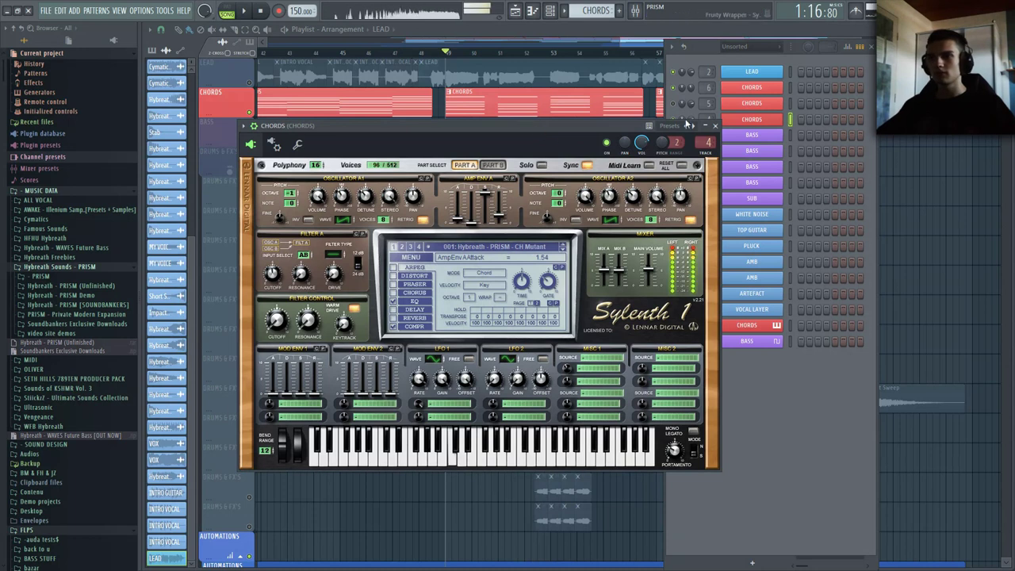
pyautogui.click(791, 89)
pyautogui.click(590, 138)
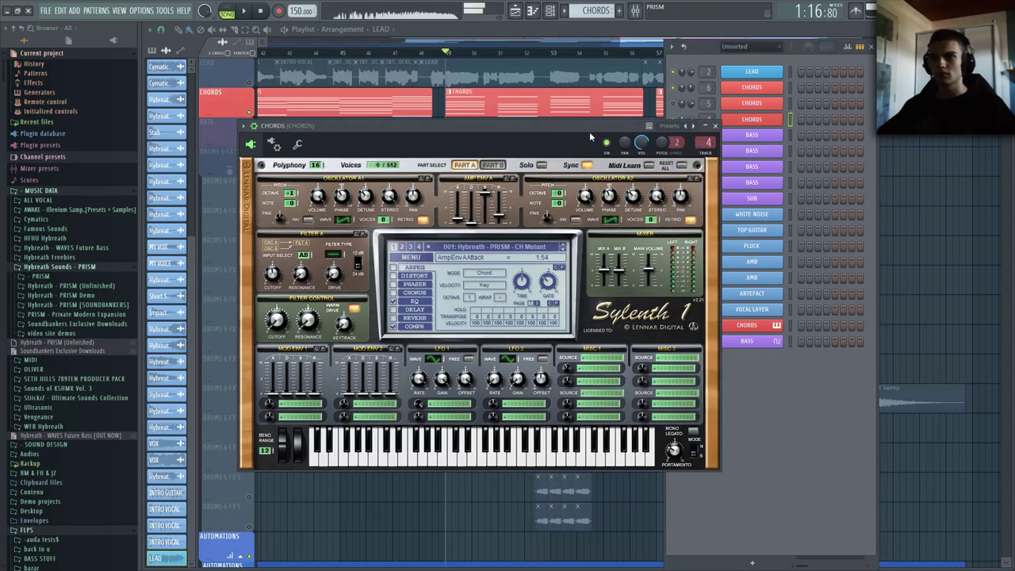
pyautogui.click(715, 125)
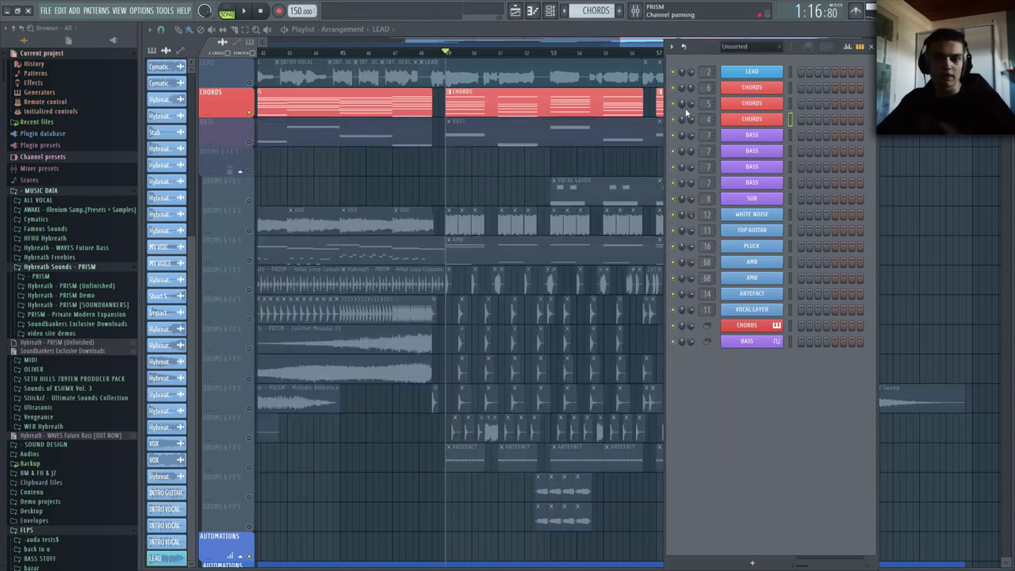
# - Show the mixer and compare CHORDS tracks 4 and 5, each soloed, with and without their effects during playback
pyautogui.click(635, 10)
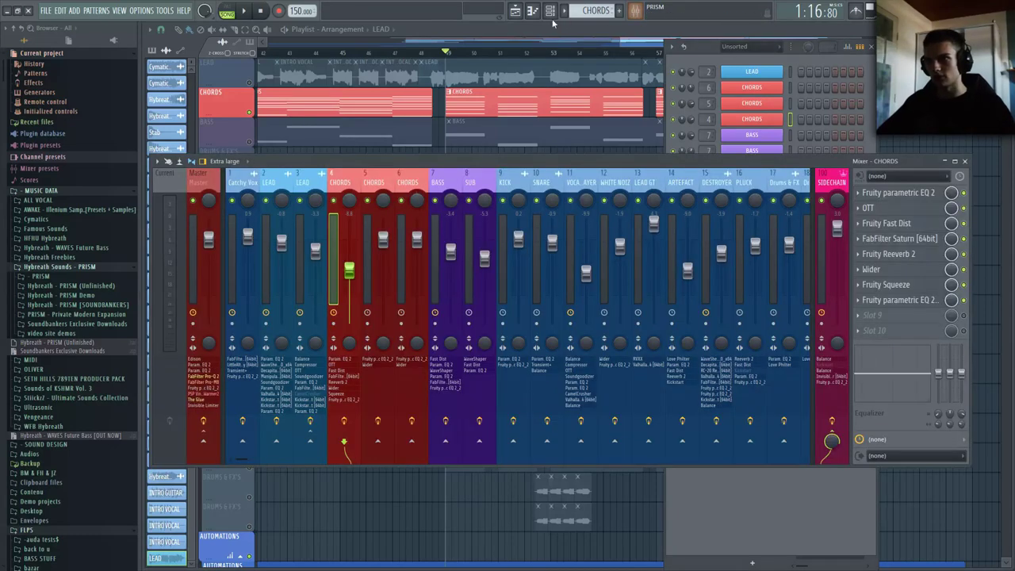
pyautogui.click(550, 11)
pyautogui.click(348, 182)
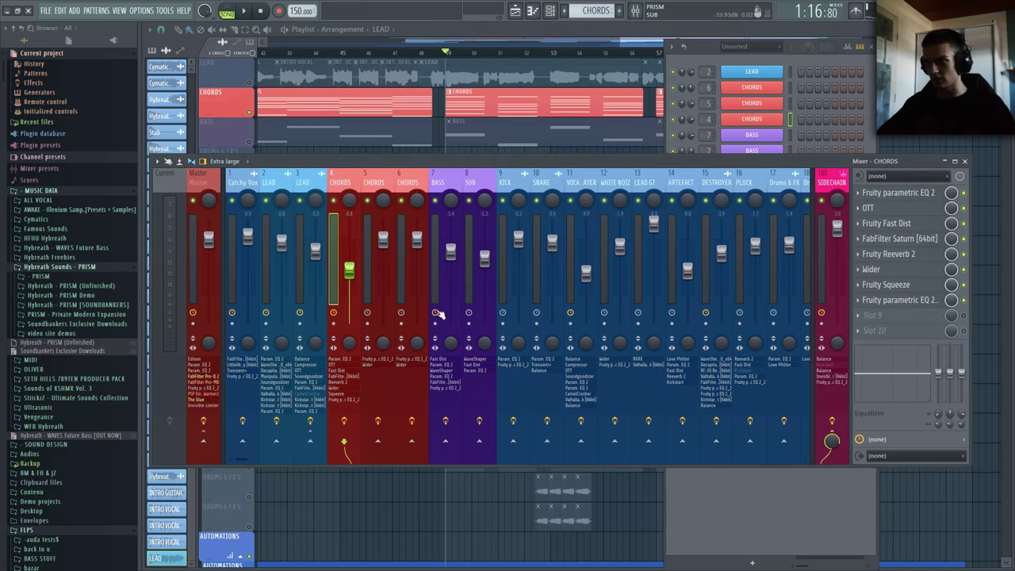
pyautogui.press('space')
pyautogui.click(352, 421)
pyautogui.rightClick(334, 201)
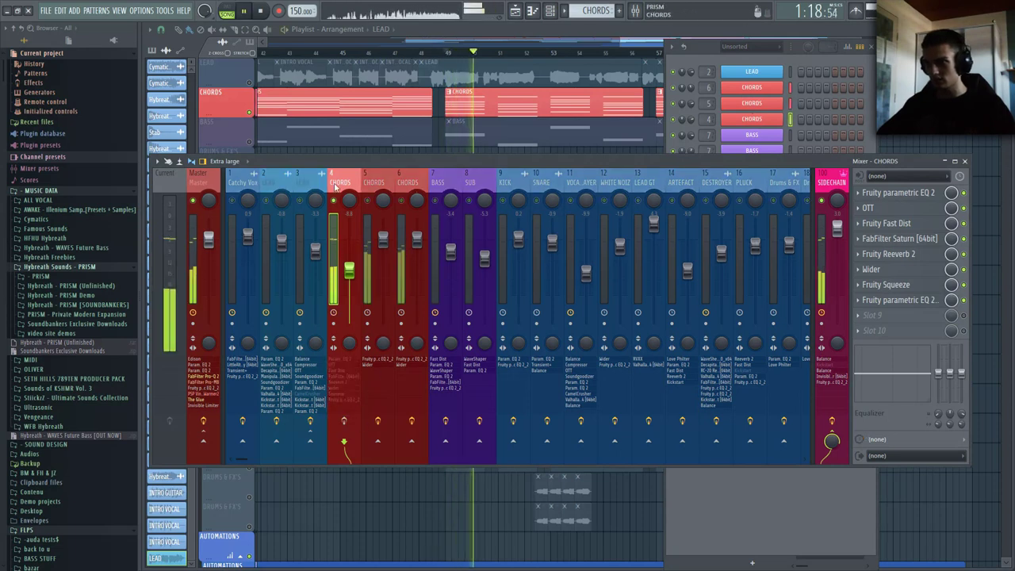
pyautogui.click(344, 422)
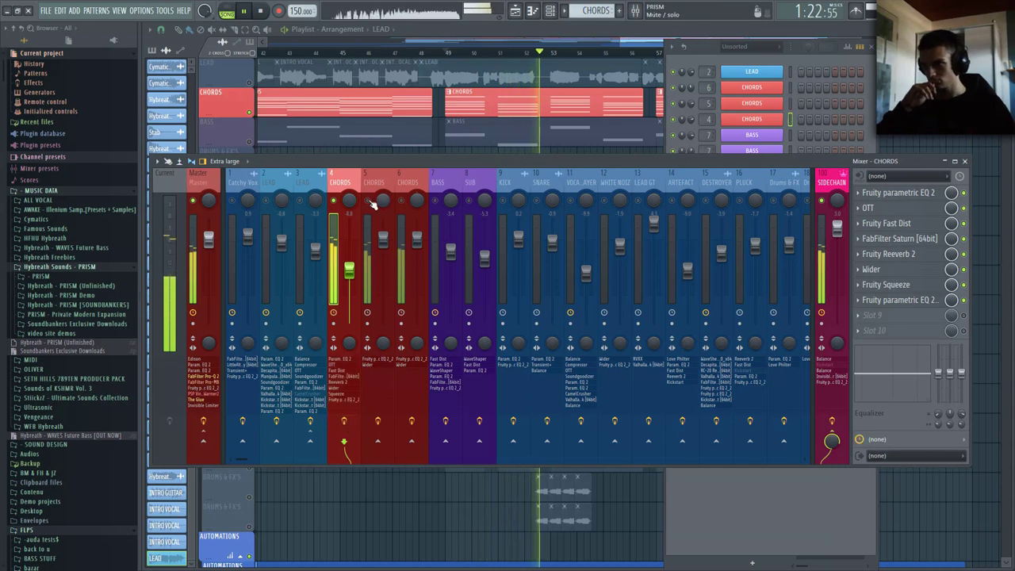
pyautogui.click(368, 230)
pyautogui.click(378, 421)
# - Unmute all three CHORDS mixer tracks and compare them together with their effects bypassed and re-enabled
pyautogui.click(412, 421)
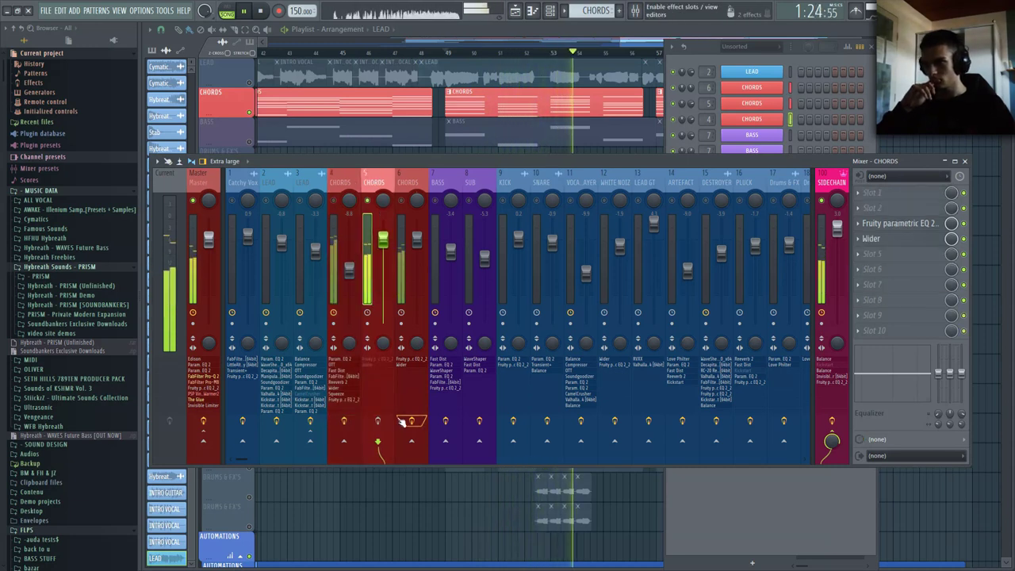
pyautogui.click(349, 419)
pyautogui.click(334, 200)
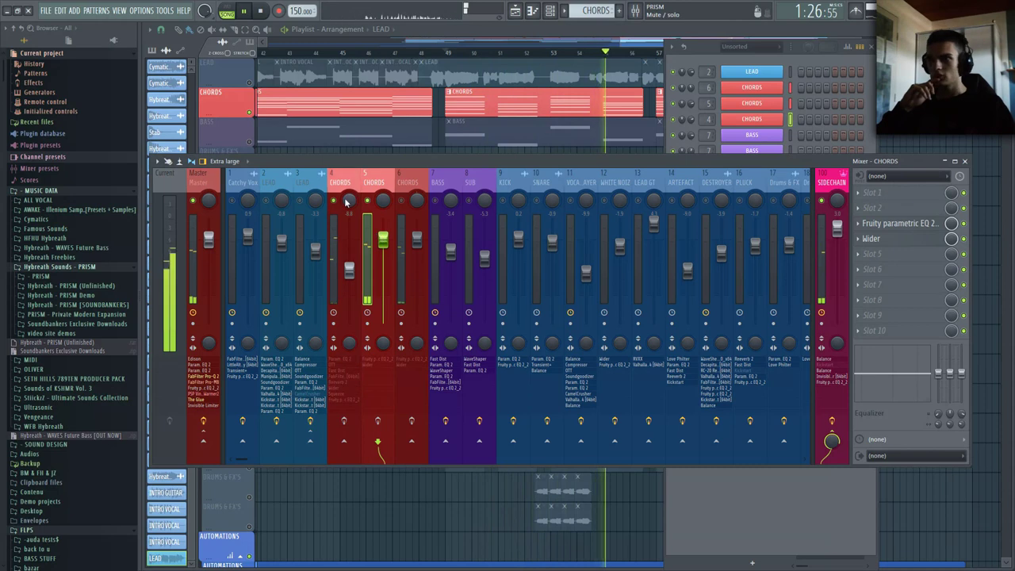
pyautogui.click(402, 200)
pyautogui.click(410, 208)
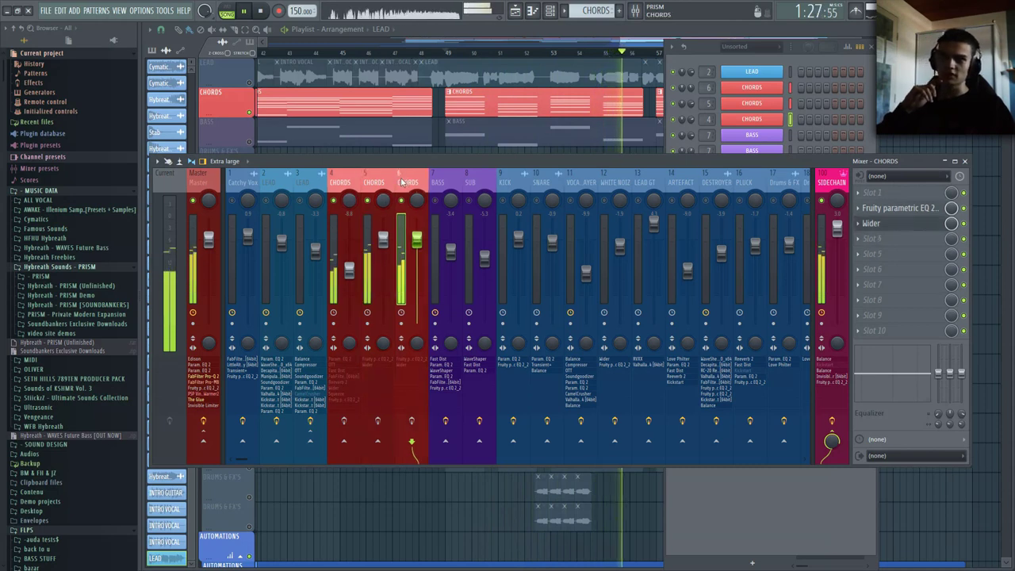
pyautogui.click(343, 421)
pyautogui.click(377, 421)
pyautogui.click(412, 421)
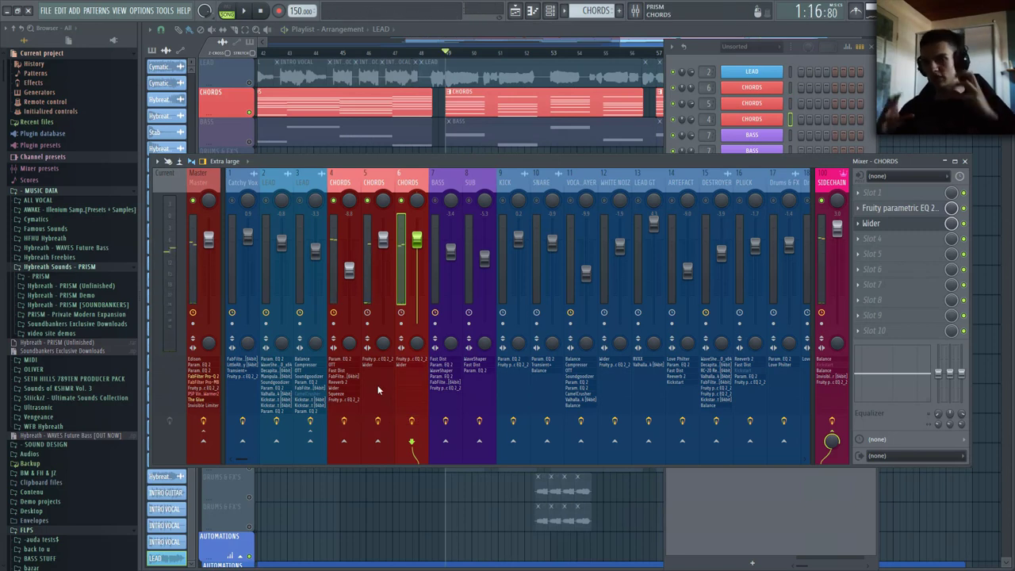
pyautogui.scroll(-15, 431, 386)
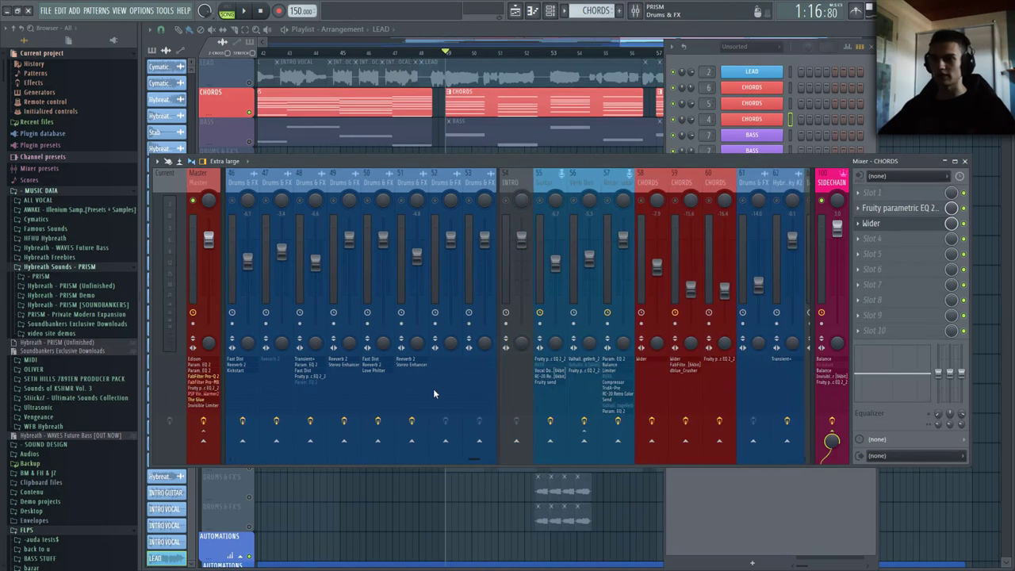
pyautogui.scroll(11, 433, 390)
pyautogui.scroll(4, 431, 389)
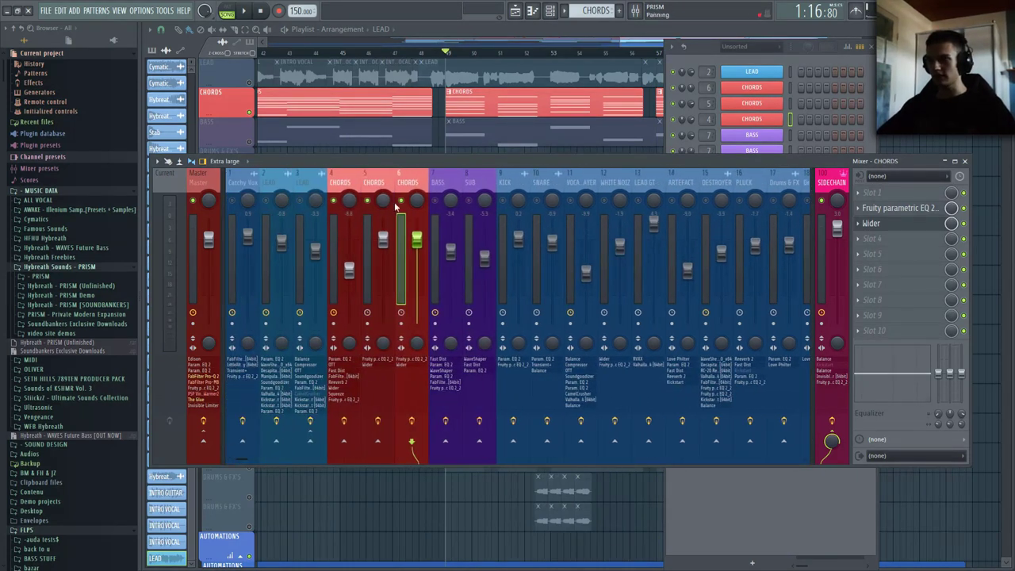
# - Select the BASS and SUB channels, solo the BASS playlist track with AUTOMATIONS enabled, and play it while watching the mixer levels
pyautogui.click(703, 47)
pyautogui.moveTo(789, 134); pyautogui.dragTo(787, 155)
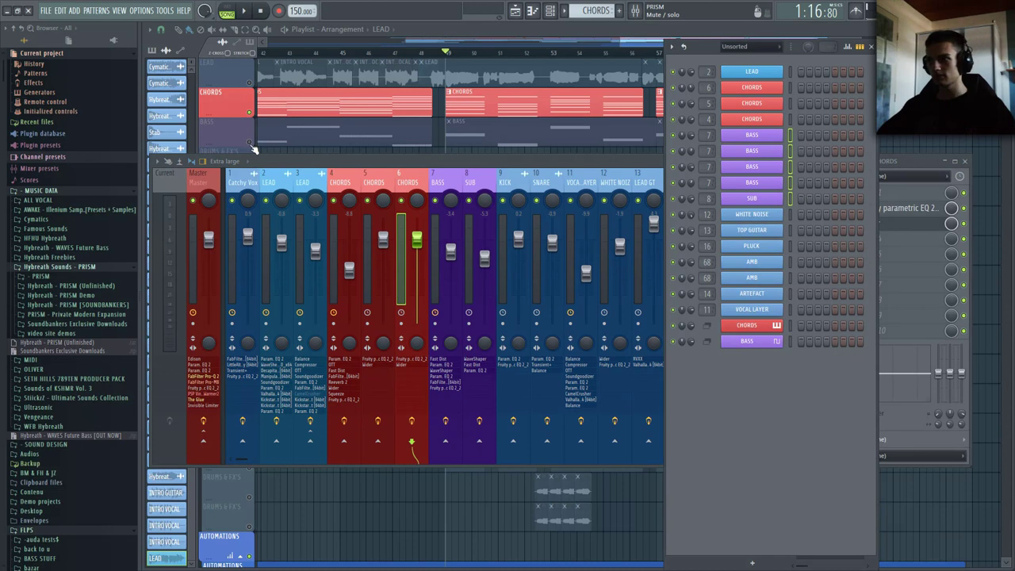
pyautogui.click(253, 149)
pyautogui.click(252, 561)
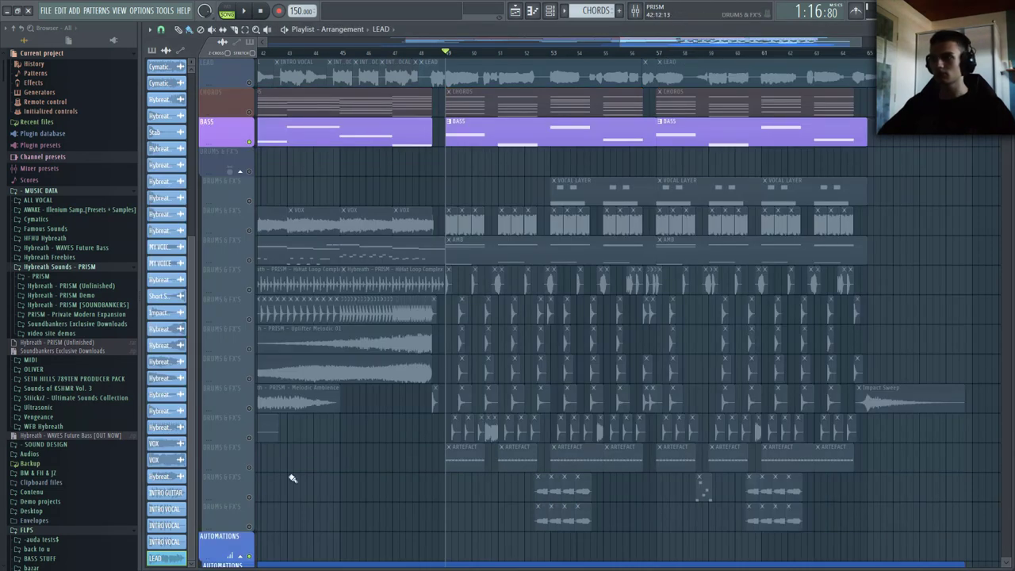
pyautogui.press('space')
pyautogui.click(634, 12)
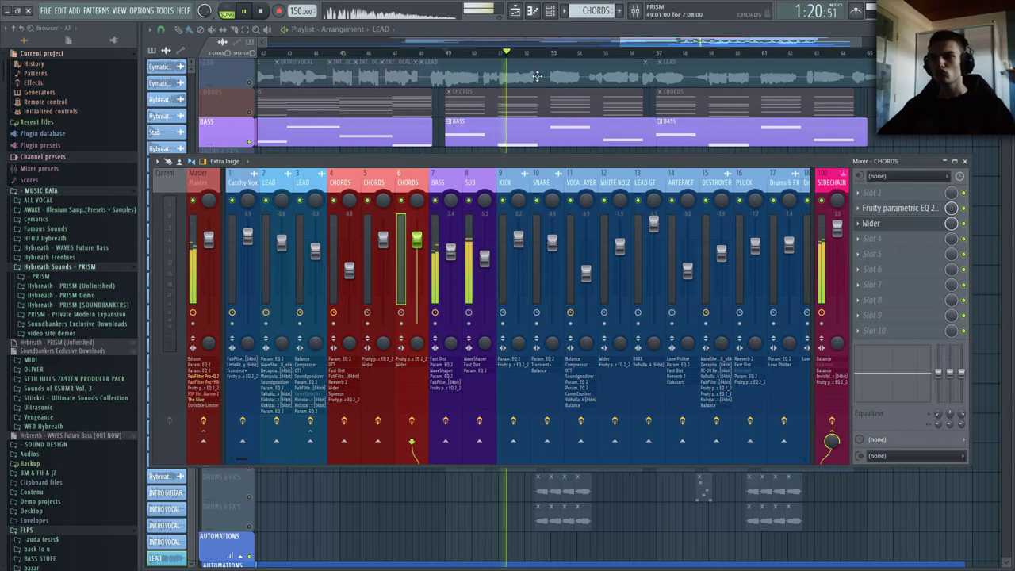
pyautogui.press('F6')
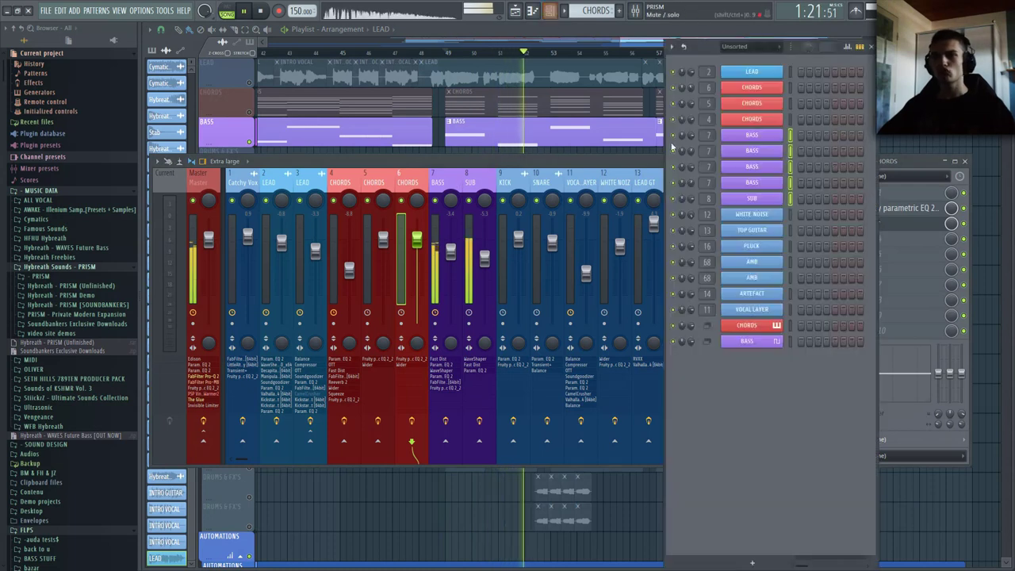
pyautogui.press('space')
# - Examine the Sylenth1 patches of the four BASS layers one after another and close their plugin windows
pyautogui.click(750, 142)
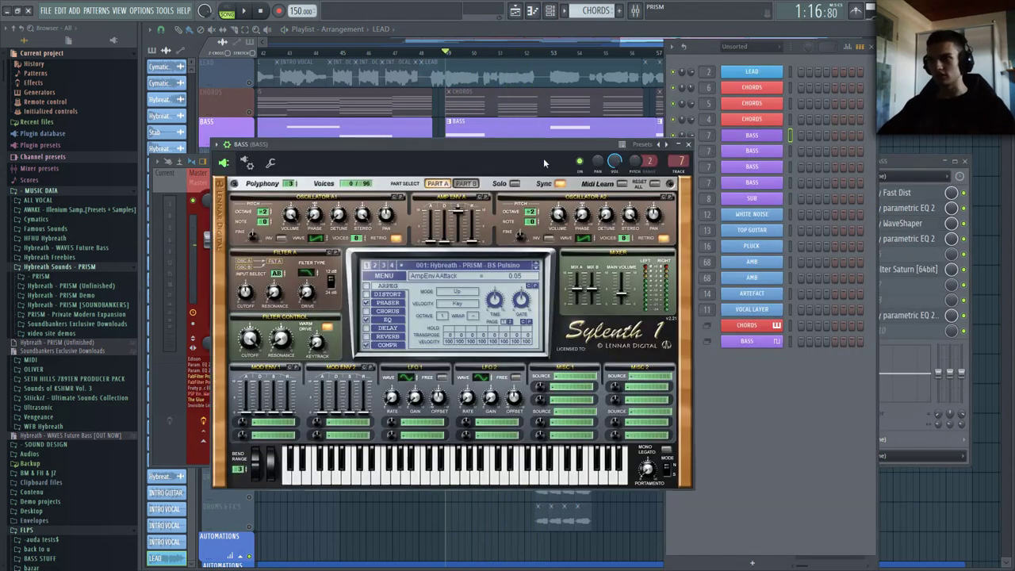
pyautogui.click(751, 150)
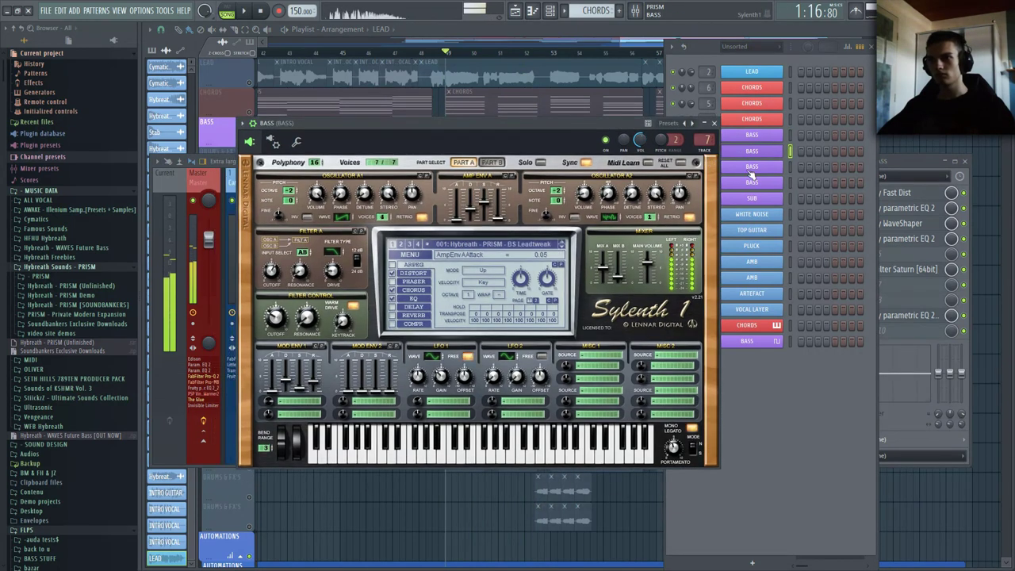
pyautogui.click(751, 169)
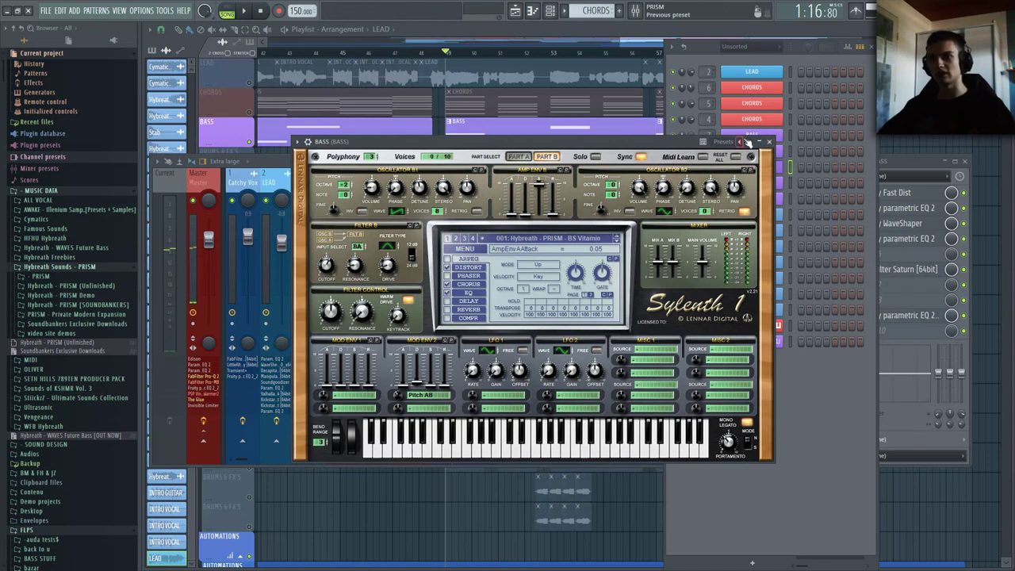
pyautogui.click(768, 142)
pyautogui.click(733, 188)
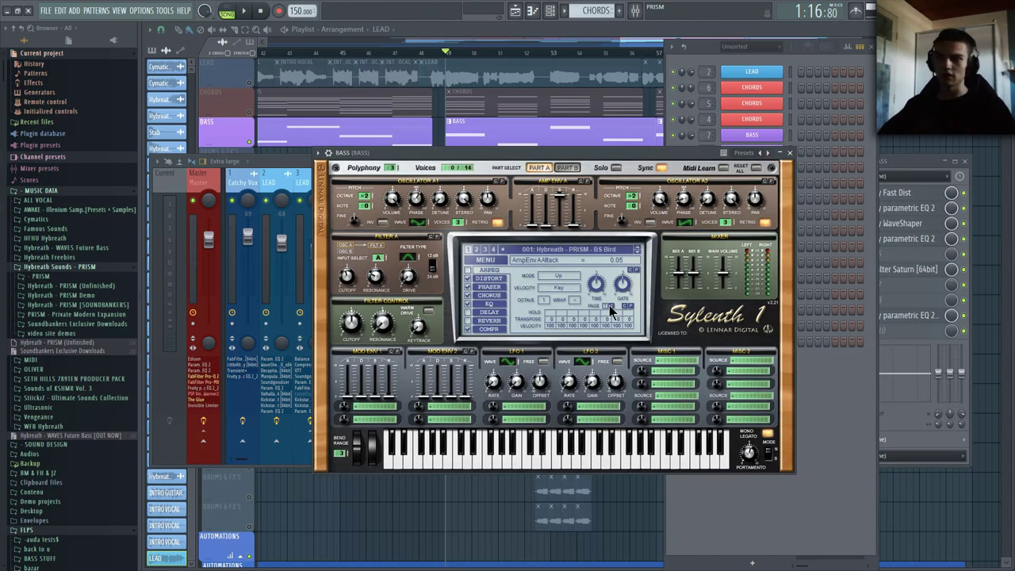
pyautogui.click(791, 152)
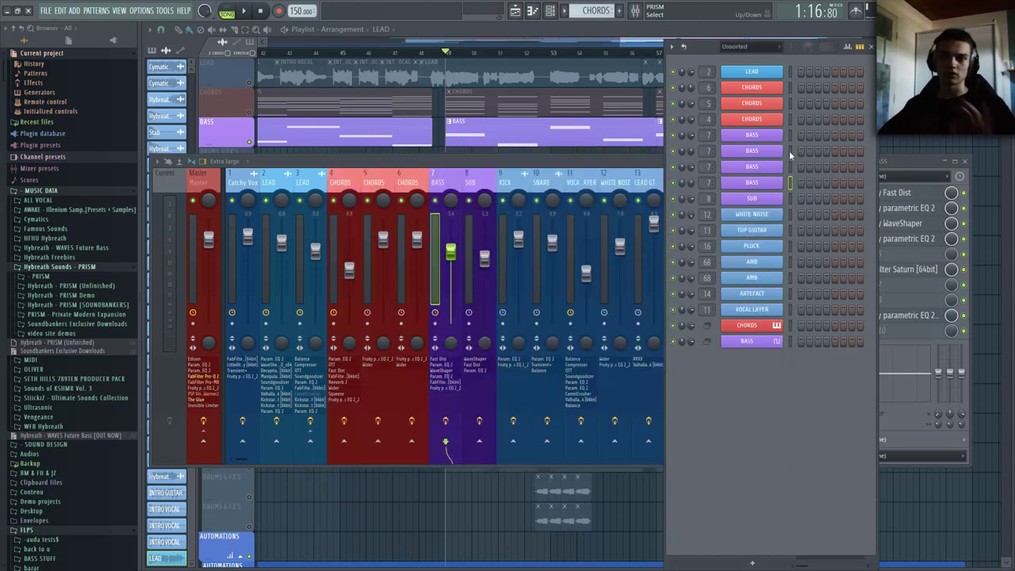
# - Examine the SUB channel's Sylenth1 patch and the Fruity parametric EQ 2 on its mixer track
pyautogui.click(773, 200)
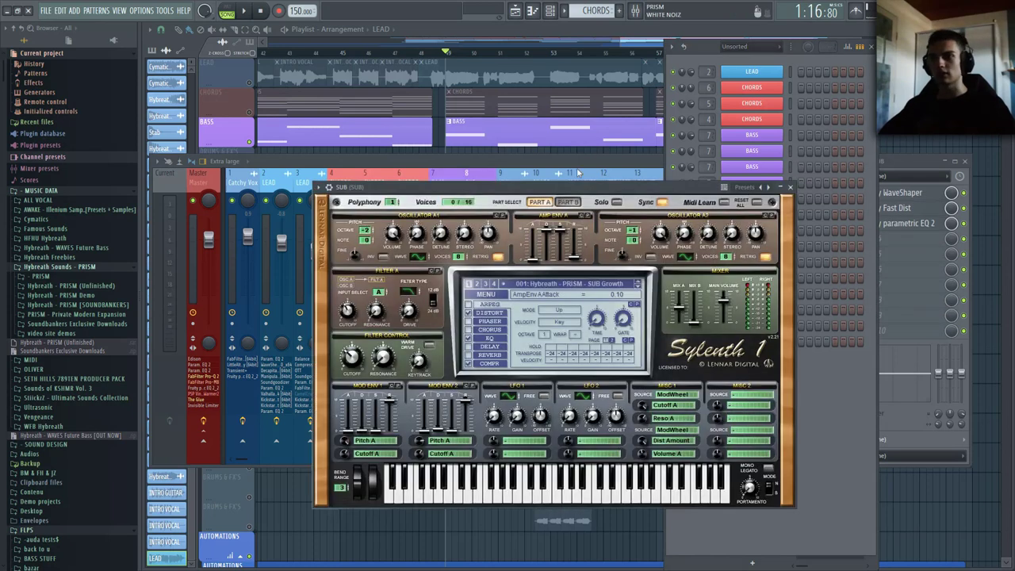
pyautogui.click(791, 187)
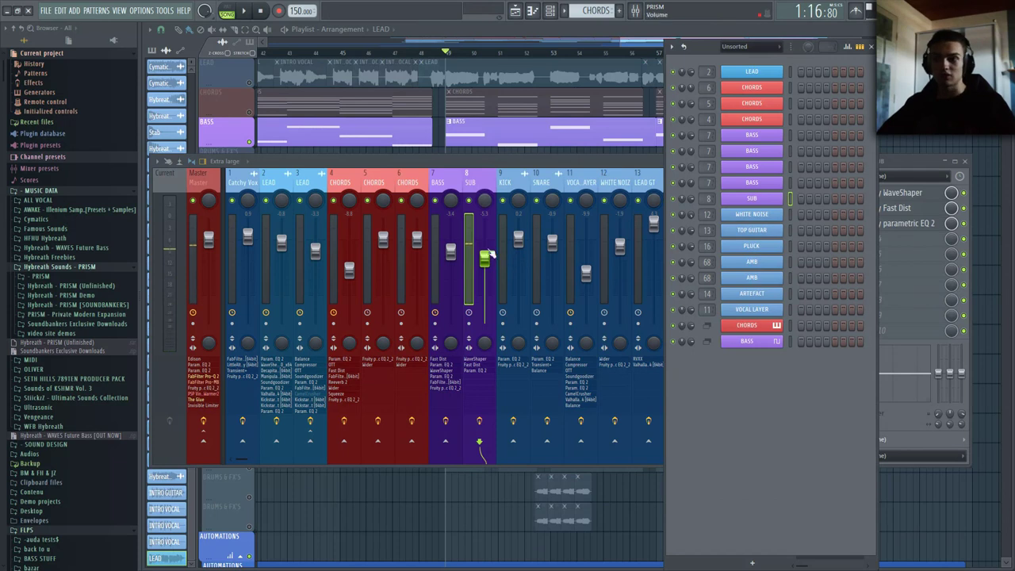
pyautogui.click(476, 439)
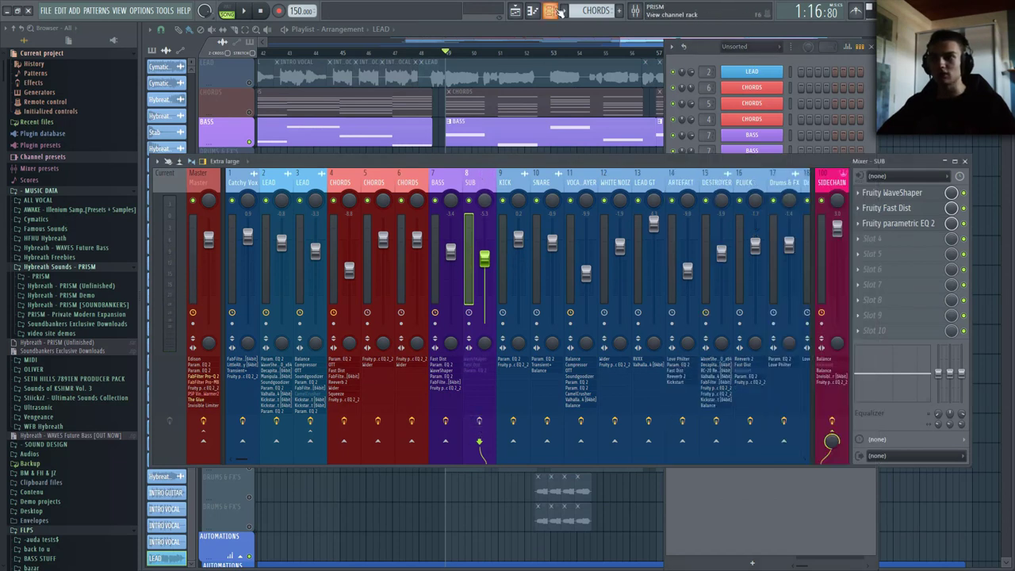
pyautogui.click(920, 230)
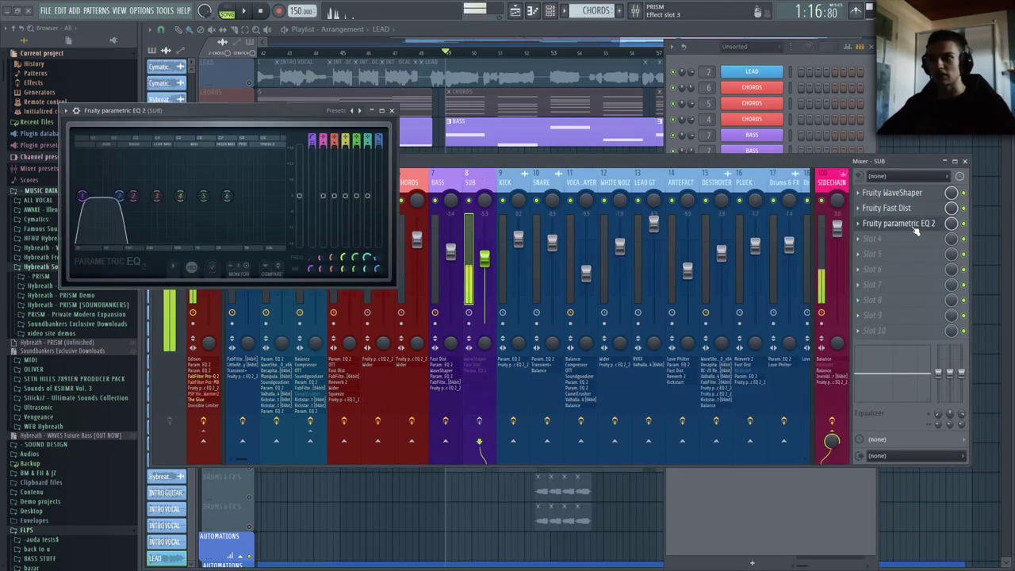
pyautogui.click(920, 230)
# - Inspect the Fruity Fast Dist and Fruity WaveShaper settings on the SUB mixer track and close the mixer
pyautogui.click(908, 211)
pyautogui.click(909, 211)
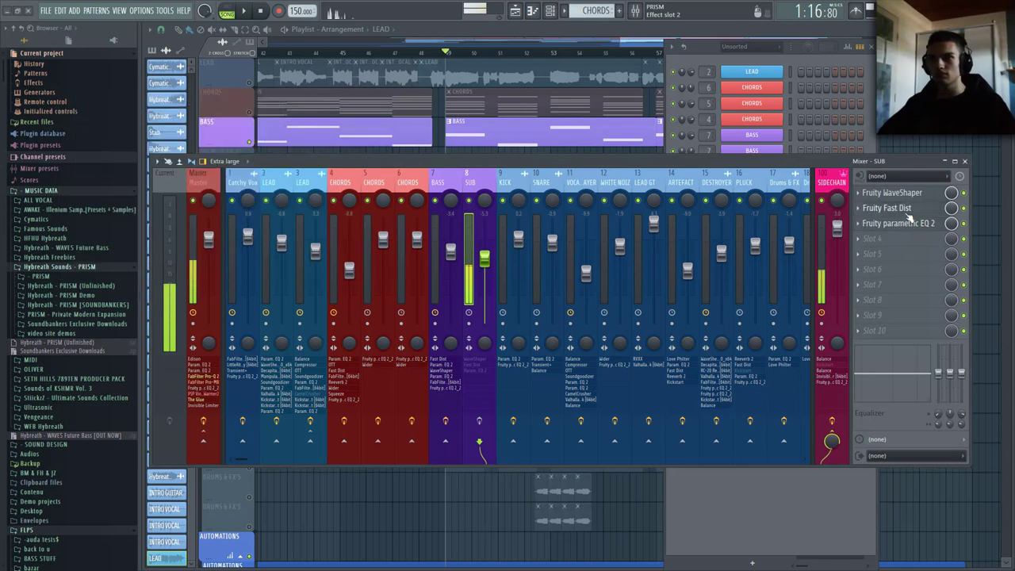
pyautogui.click(907, 209)
pyautogui.click(898, 194)
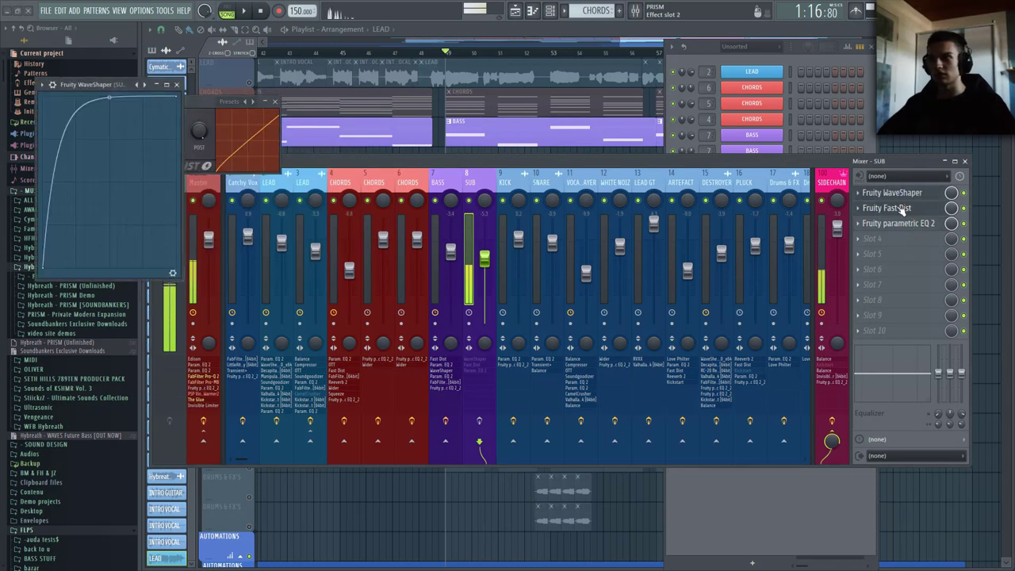
pyautogui.click(902, 207)
pyautogui.click(894, 195)
pyautogui.click(896, 196)
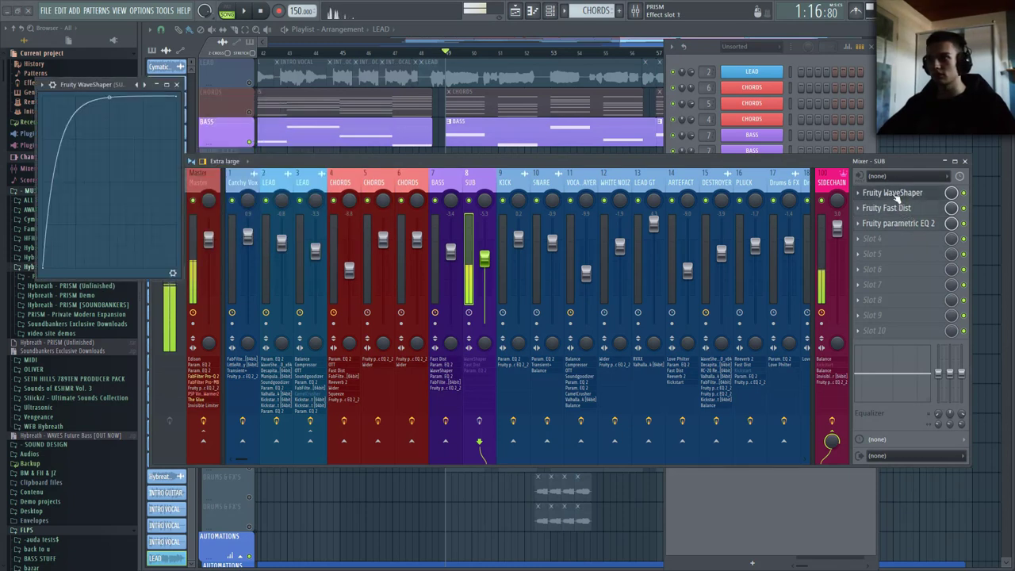
pyautogui.click(896, 198)
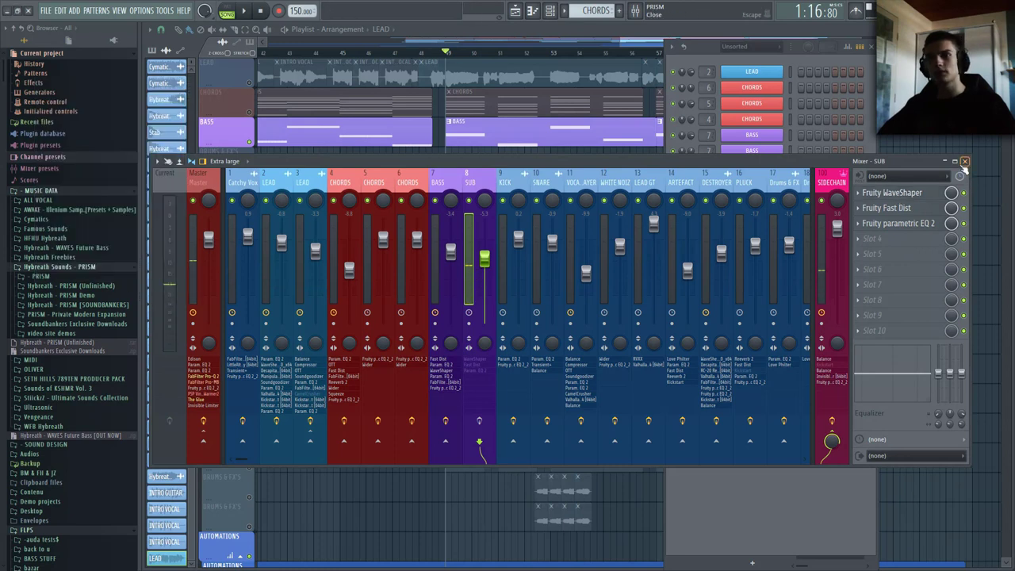
pyautogui.click(964, 162)
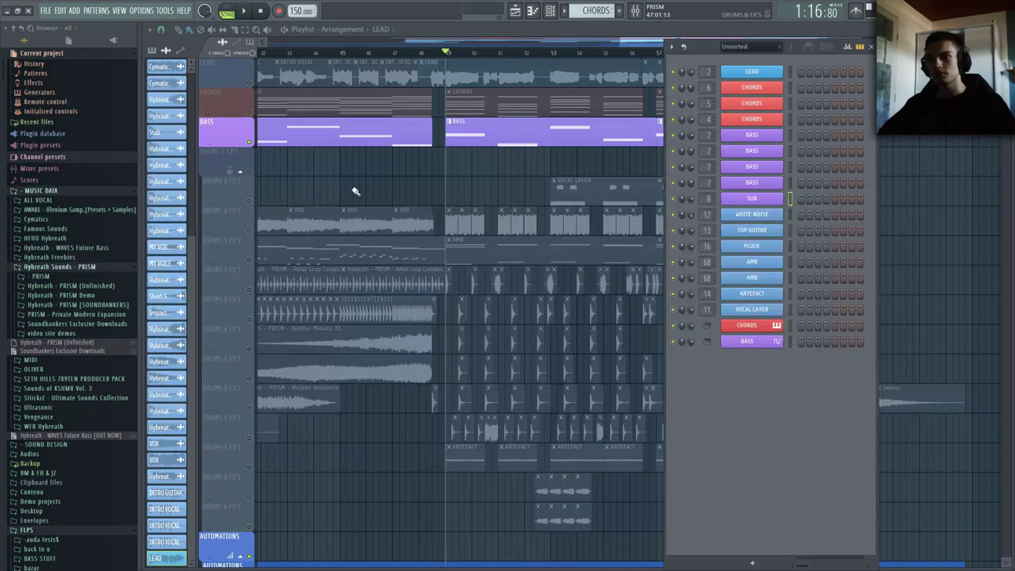
# - Unmute the CHORDS and LEAD playlist tracks and listen to them together with the BASS
pyautogui.click(250, 113)
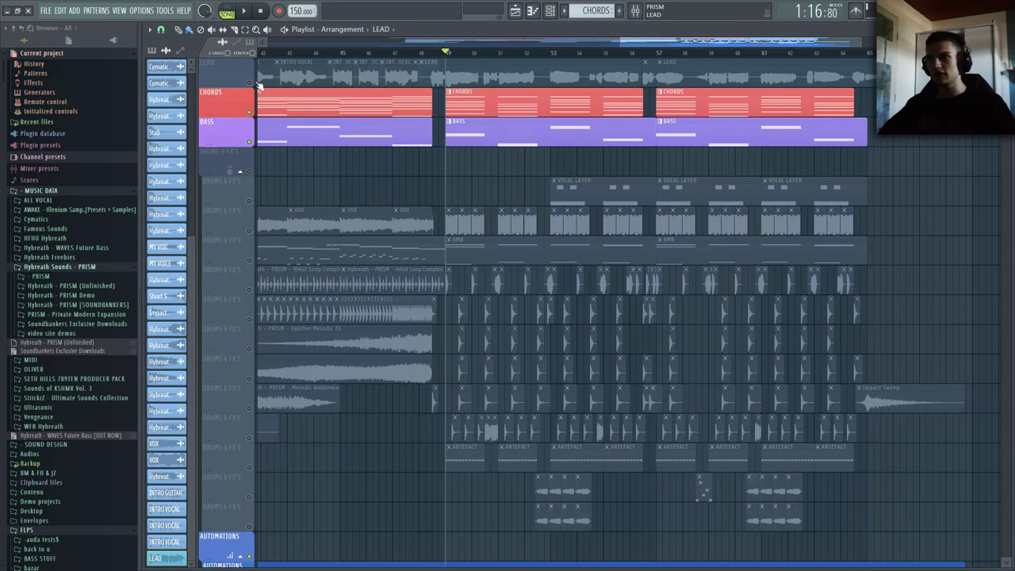
pyautogui.click(250, 82)
pyautogui.press('space')
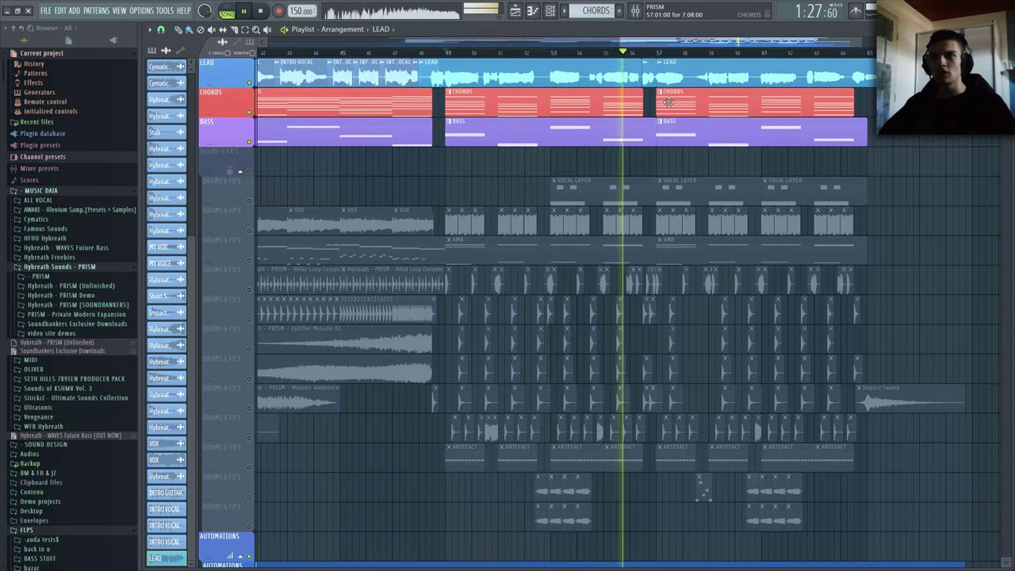
pyautogui.press('space')
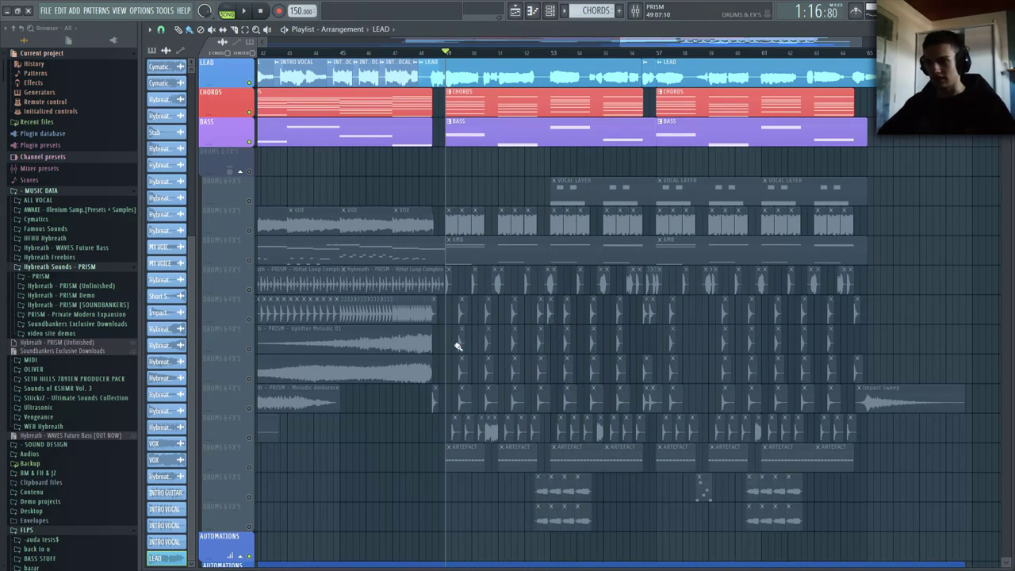
# - Unmute the DRUMS & FX kick track and play the drop with lead, chords, bass and kicks
pyautogui.scroll(5, 457, 346)
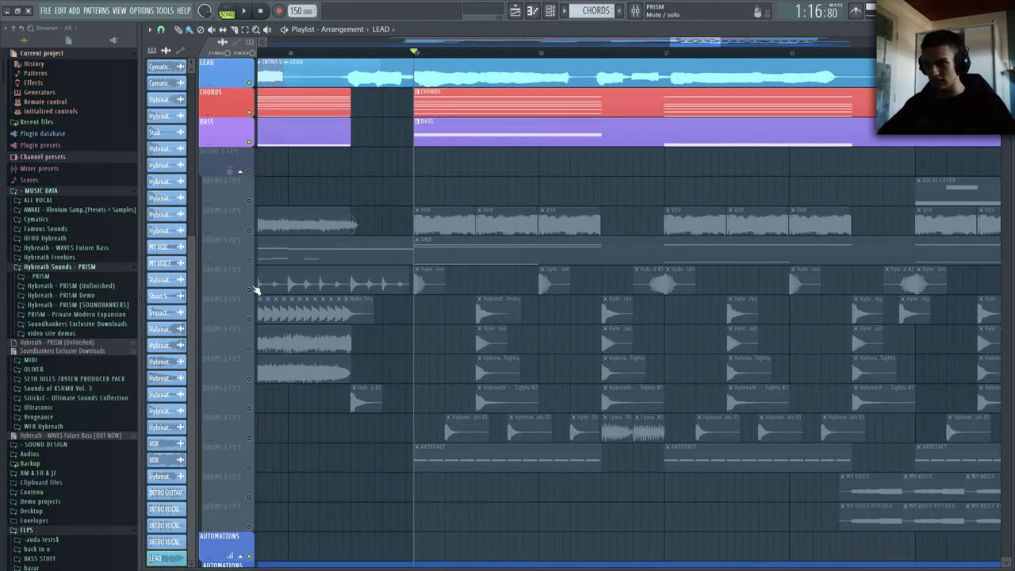
pyautogui.click(251, 291)
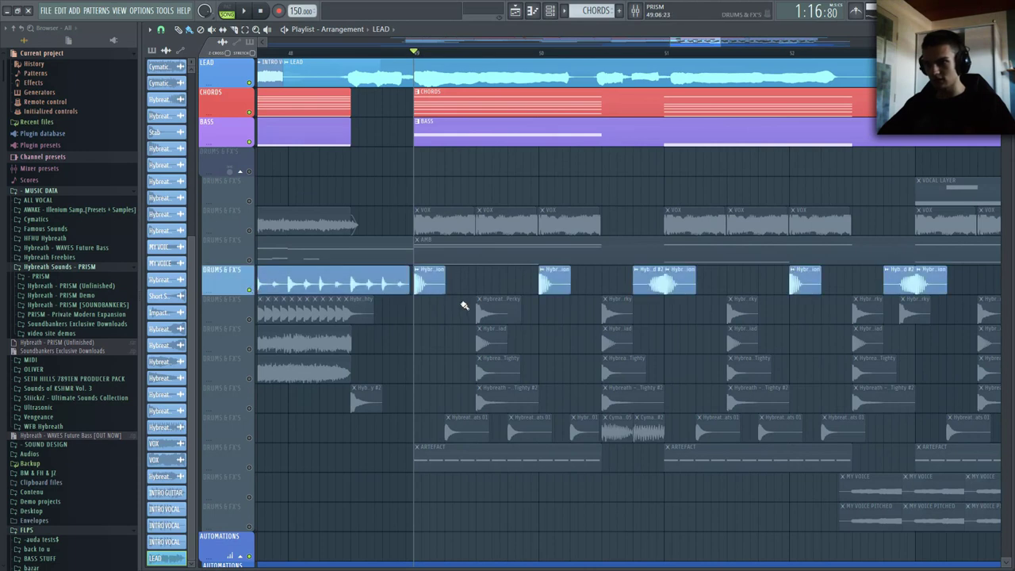
pyautogui.press('space')
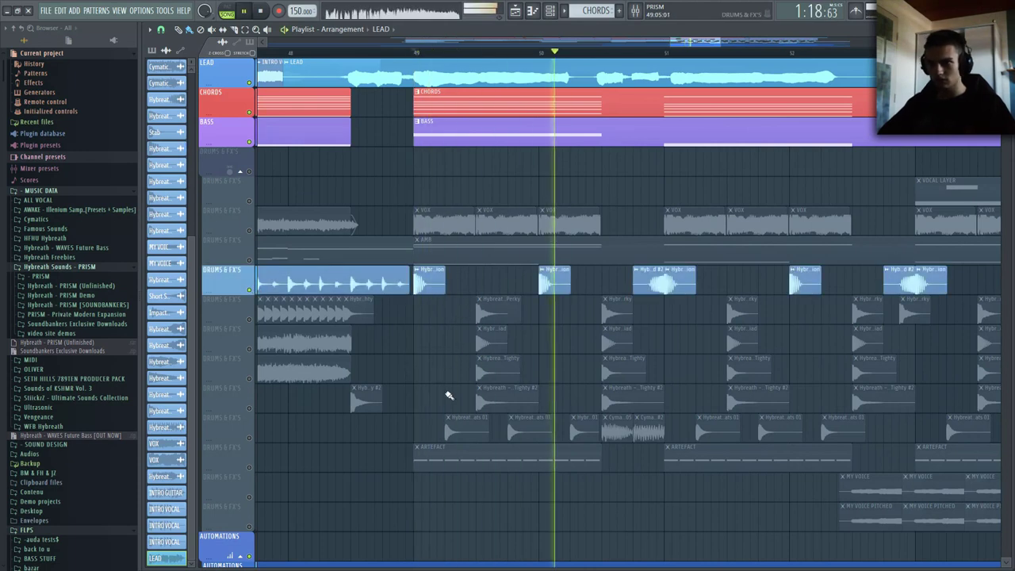
pyautogui.scroll(-3, 334, 360)
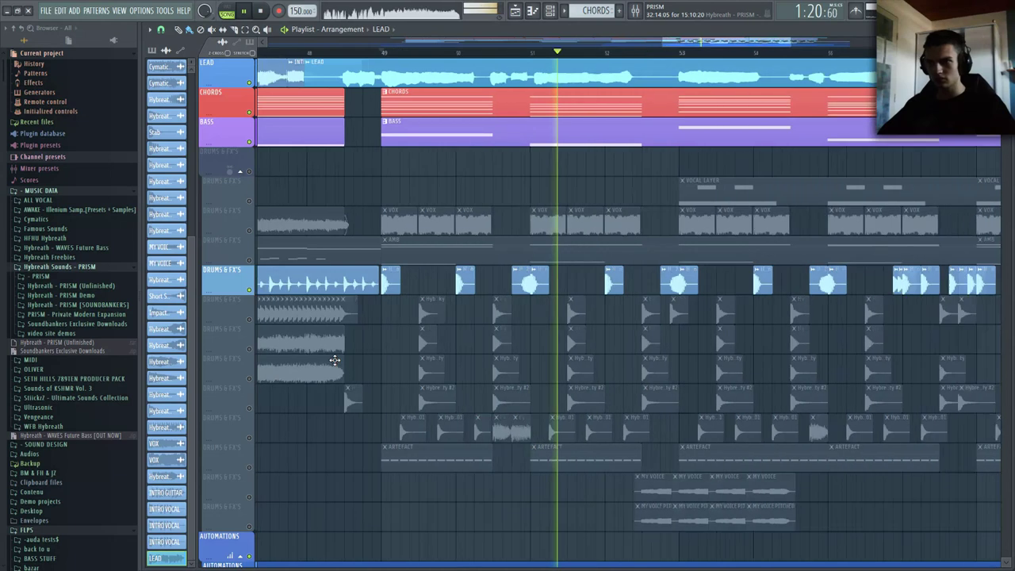
# - Mute the LEAD, CHORDS and BASS tracks and listen to the Kick Myriad #2 clip leading into the following kick at bar 51
pyautogui.scroll(5, 515, 324)
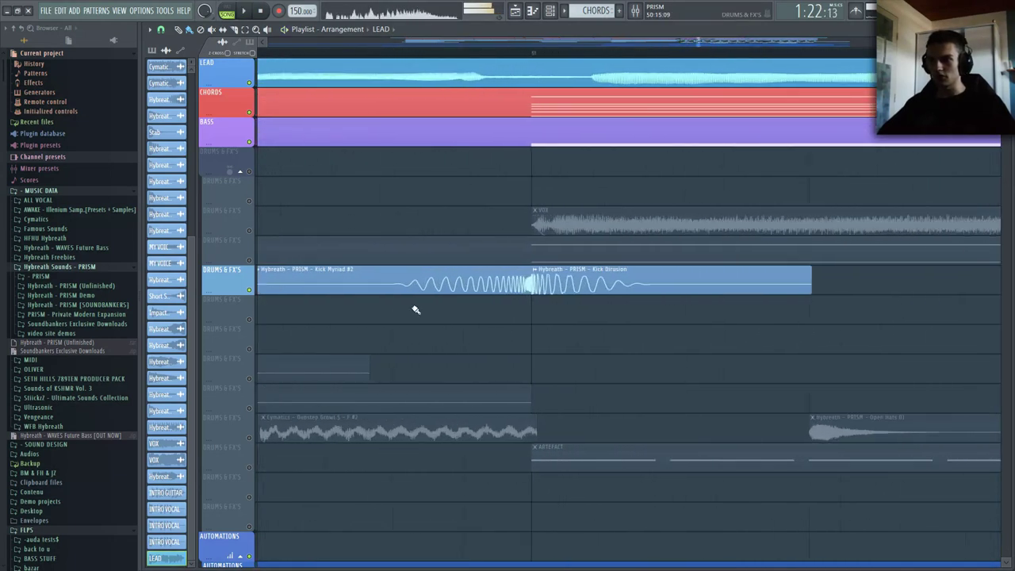
pyautogui.scroll(2, 412, 308)
pyautogui.click(333, 50)
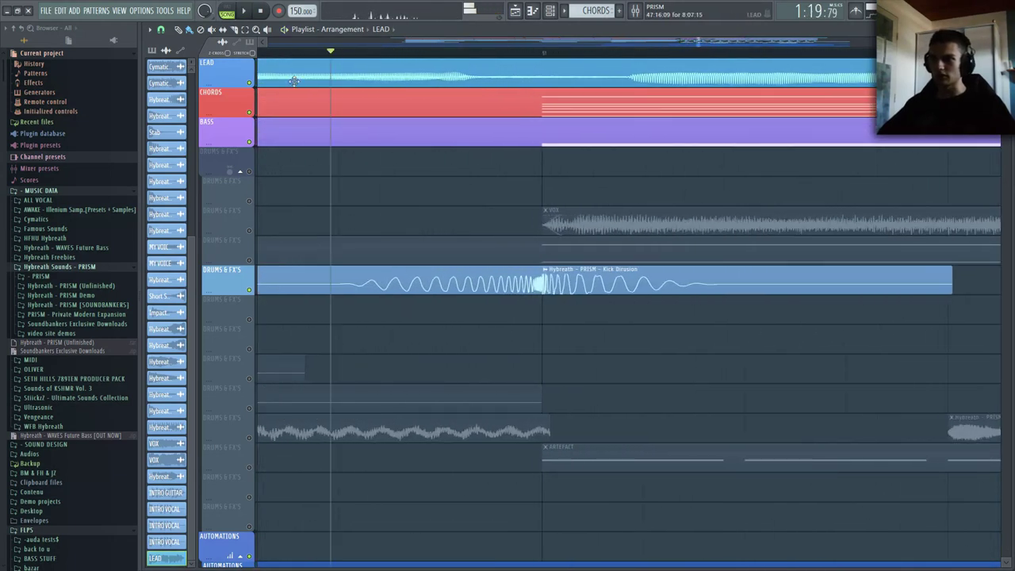
pyautogui.moveTo(252, 140); pyautogui.dragTo(249, 82)
pyautogui.press('space')
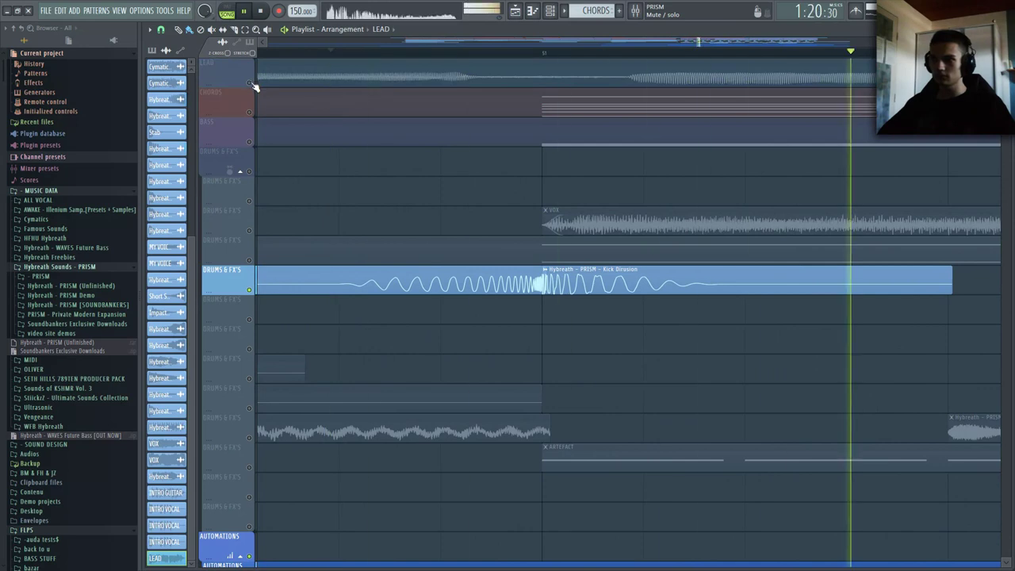
pyautogui.press('space')
pyautogui.press('space')
pyautogui.press('space')
pyautogui.scroll(-3, 626, 319)
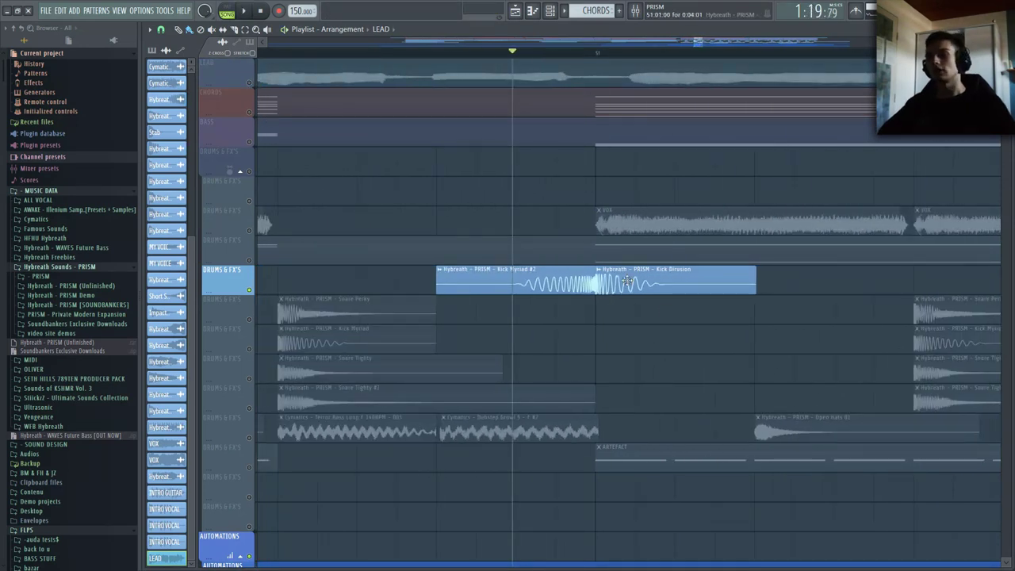
# - Unmute the LEAD, CHORDS and BASS playlist tracks again
pyautogui.scroll(-3, 626, 282)
pyautogui.moveTo(250, 82); pyautogui.dragTo(249, 143)
pyautogui.scroll(-4, 466, 383)
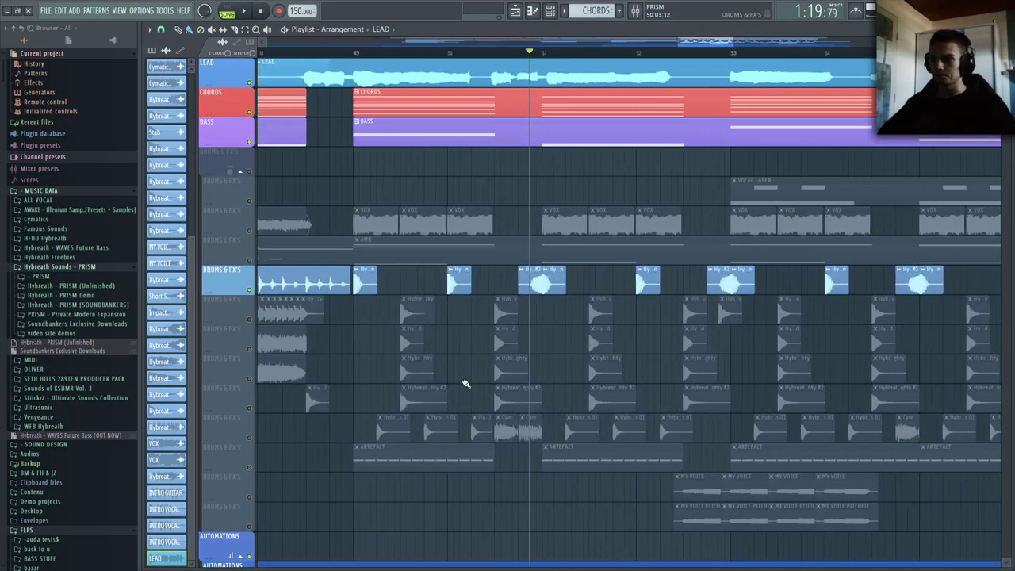
# - Solo the DRUMS & FX track with the open hats and unmute the four snare and kick layer tracks directly above it
pyautogui.scroll(2, 466, 384)
pyautogui.rightClick(248, 437)
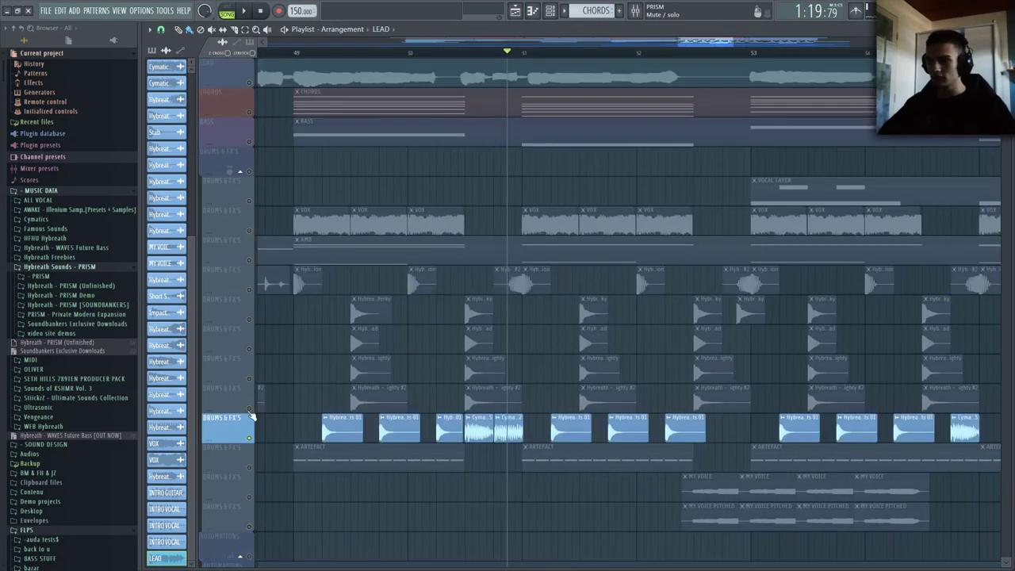
pyautogui.click(249, 408)
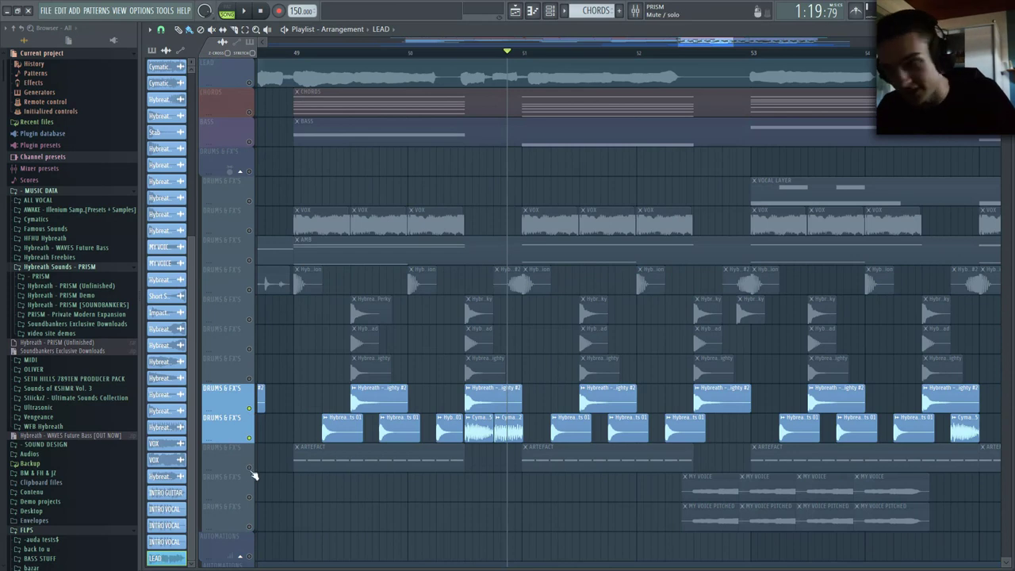
pyautogui.moveTo(252, 380); pyautogui.dragTo(257, 320)
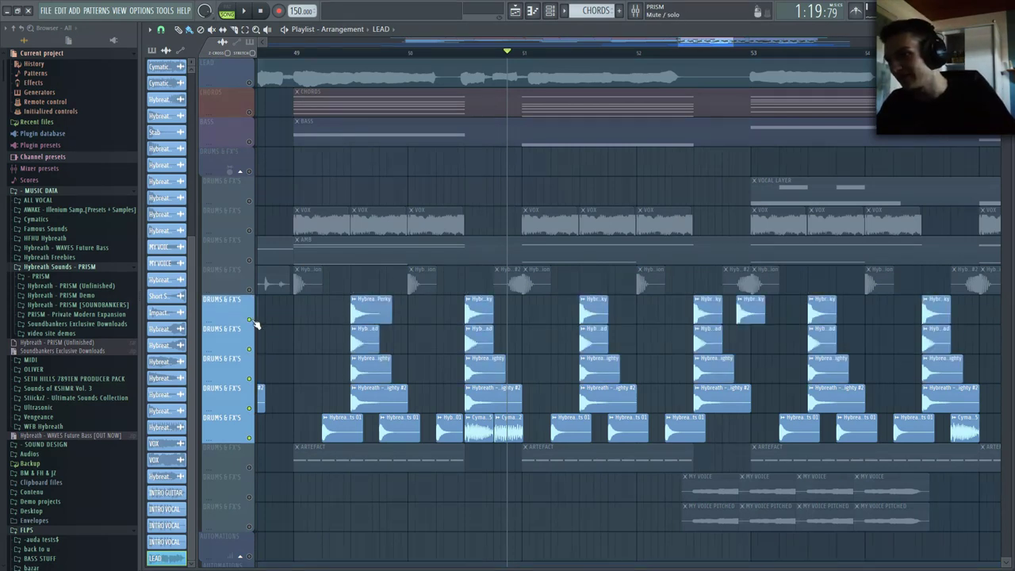
# - Unsolo the snare and hat tracks so every playlist track is active, and set the playback start just after bar 49
pyautogui.scroll(-2, 295, 333)
pyautogui.rightClick(251, 321)
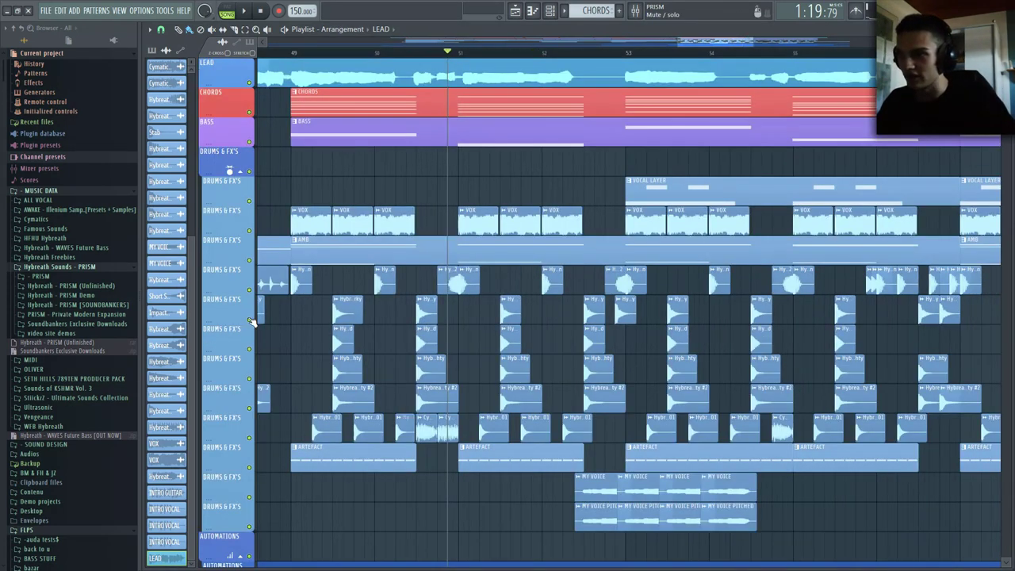
pyautogui.click(324, 55)
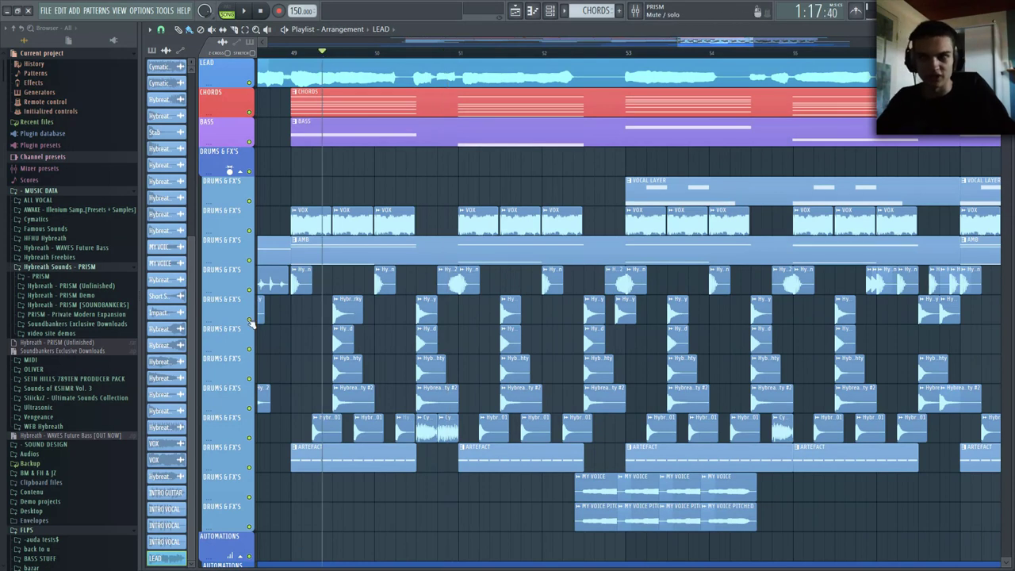
# - Mute the three snare layer tracks above Snare Tighty #2 and play the drop with only that snare
pyautogui.moveTo(251, 321); pyautogui.dragTo(246, 388)
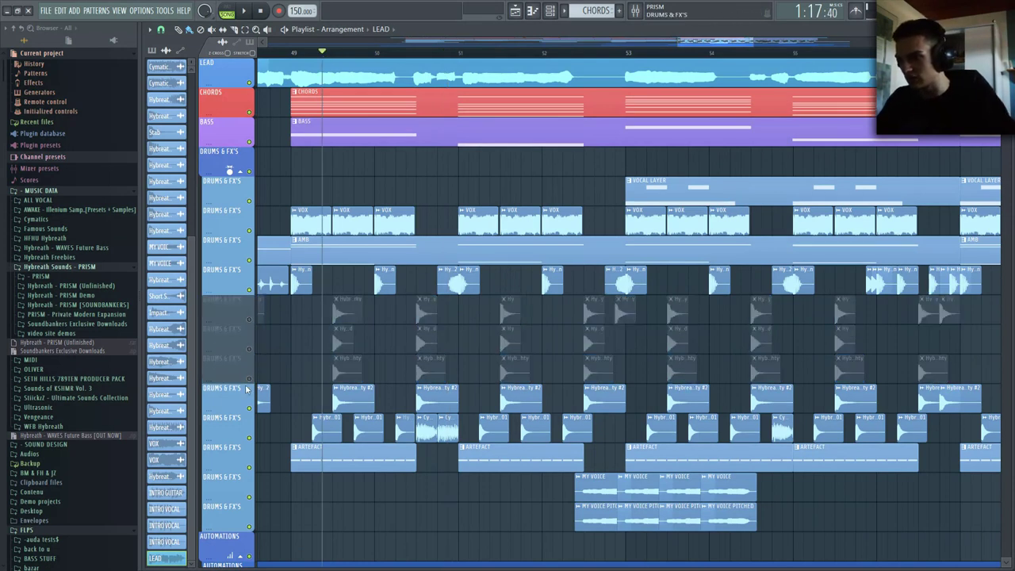
pyautogui.press('space')
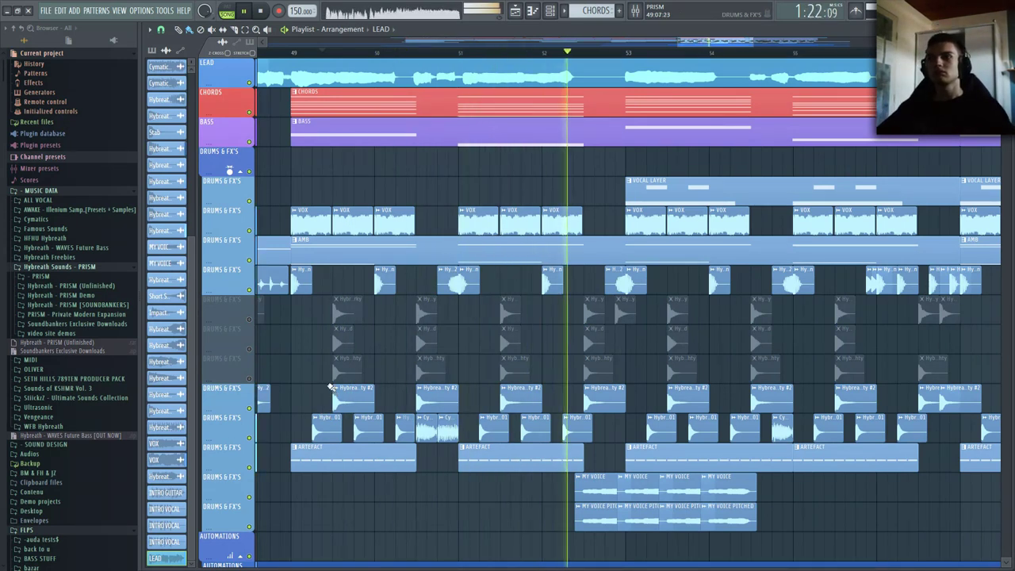
pyautogui.press('space')
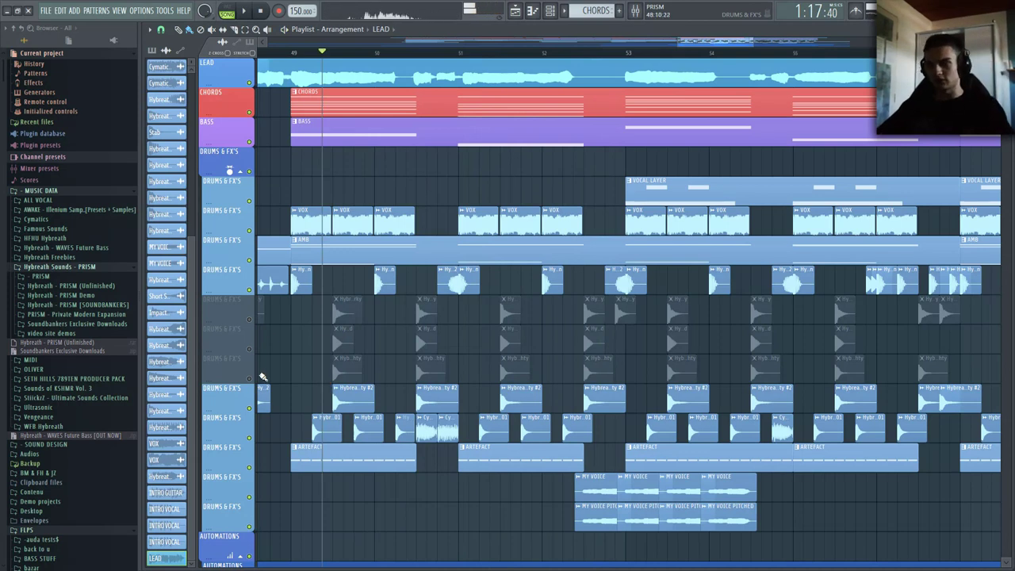
# - Unmute the three snare layer tracks and play the drop with the full layered snare
pyautogui.moveTo(250, 381); pyautogui.dragTo(249, 327)
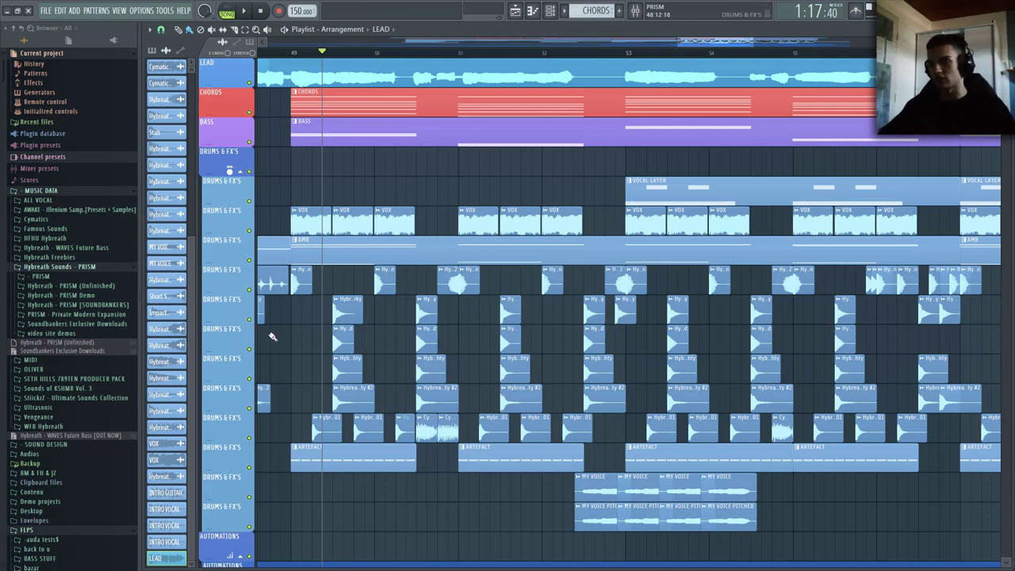
pyautogui.press('space')
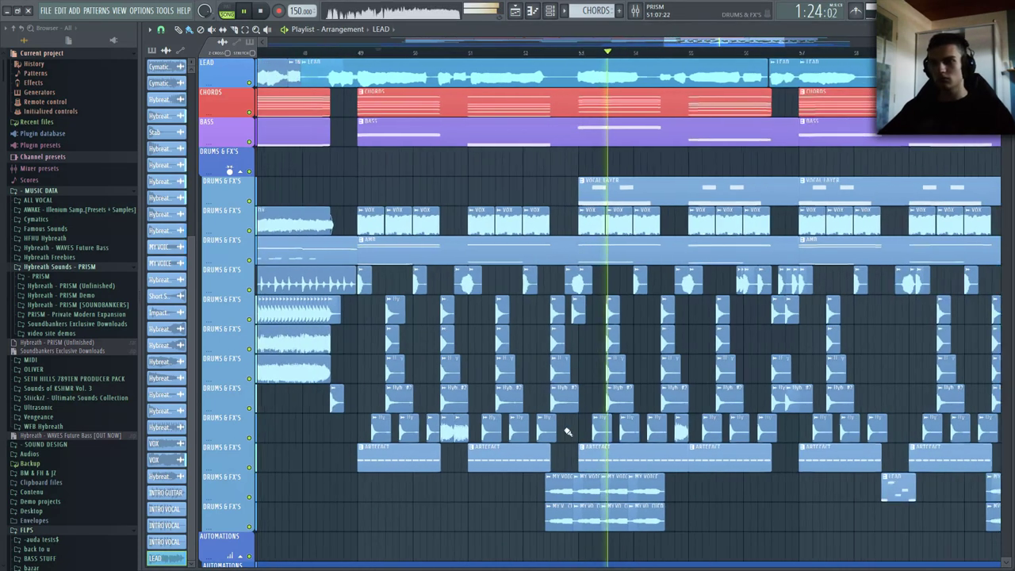
pyautogui.press('space')
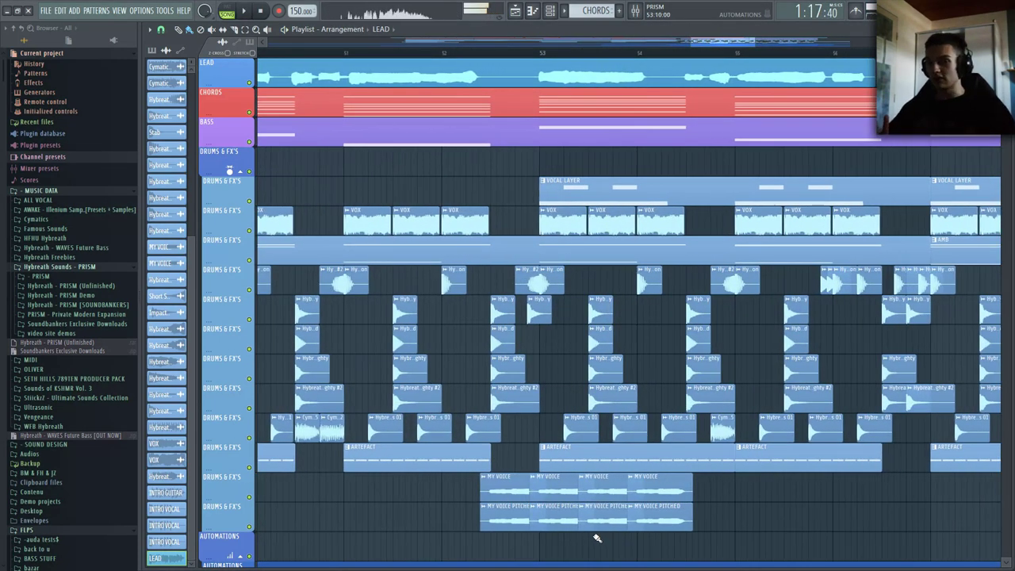
# - Solo the MY VOICE and MY VOICE PITCHED tracks with AUTOMATIONS enabled and play from just before their first clips
pyautogui.keyDown('ctrl'); pyautogui.click(249, 497); pyautogui.keyUp('ctrl')
pyautogui.click(249, 527)
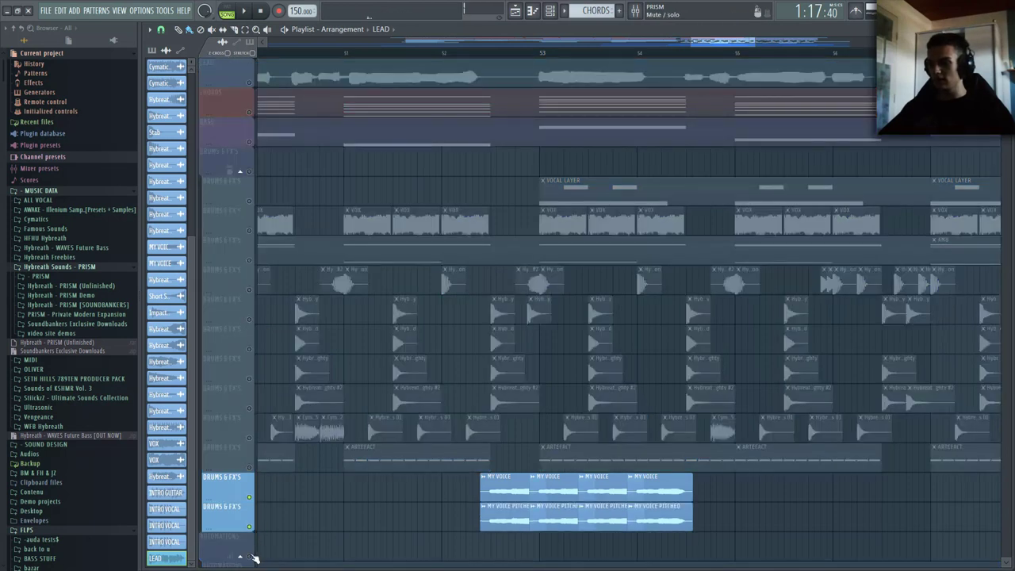
pyautogui.click(251, 556)
pyautogui.click(473, 51)
pyautogui.press('space')
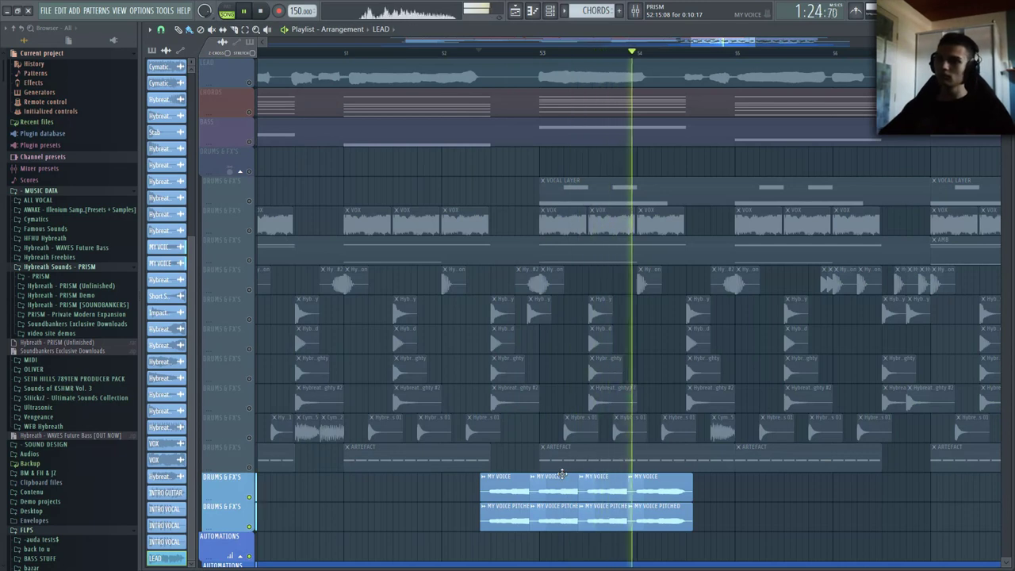
pyautogui.press('space')
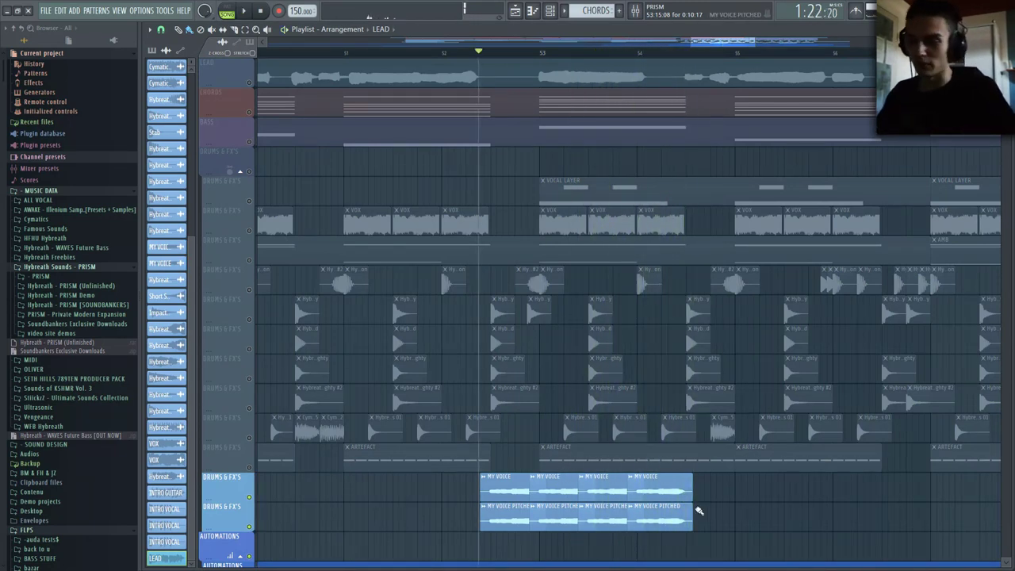
# - Open the MY VOICE clip's channel settings and show its DESTROYER mixer track, number 15
pyautogui.press('space')
pyautogui.doubleClick(496, 490)
pyautogui.press('space')
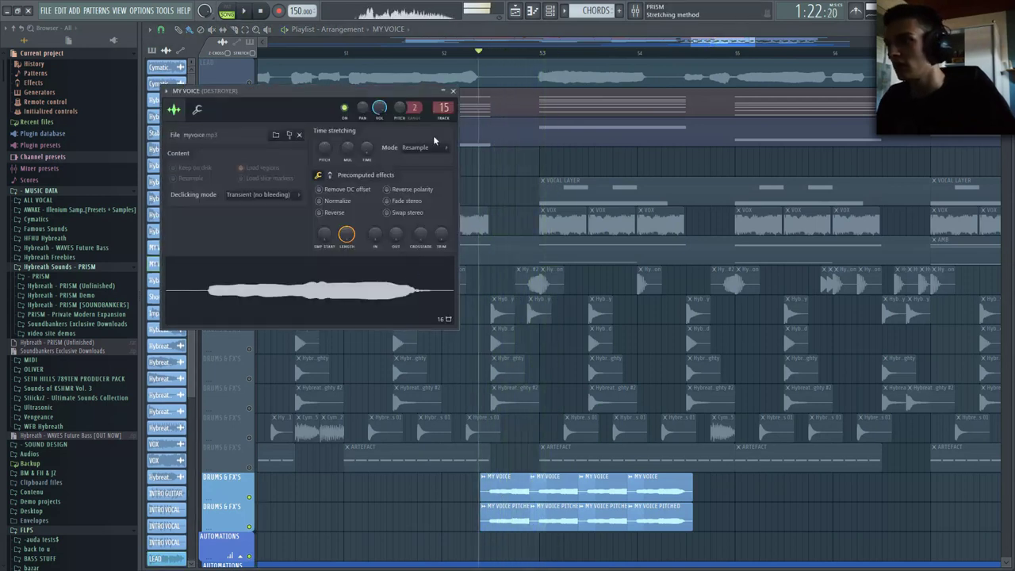
pyautogui.doubleClick(443, 107)
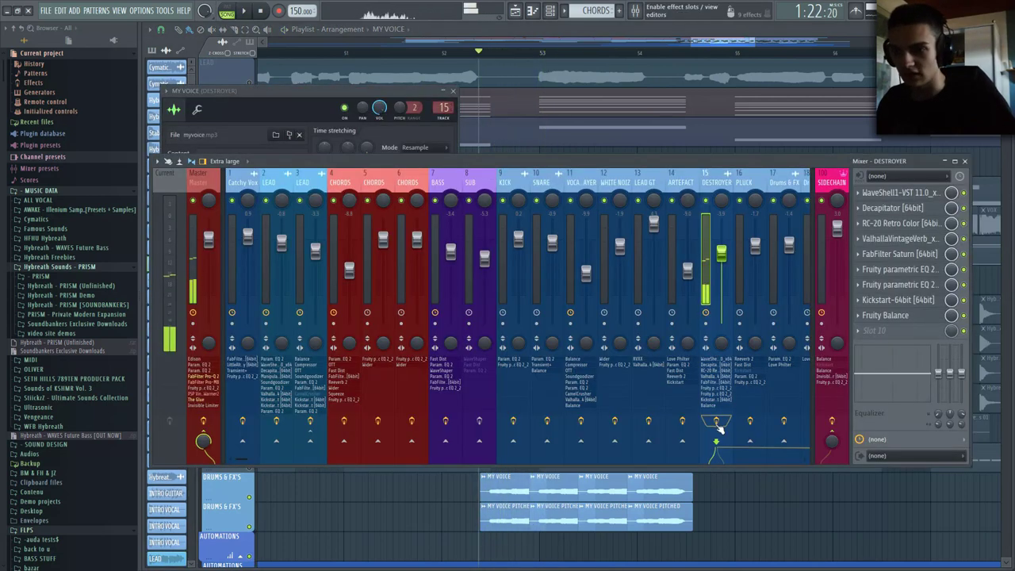
# - Audition the voice clips with the DESTROYER effects bypassed, restore the effects, and close the mixer and channel windows
pyautogui.press('space')
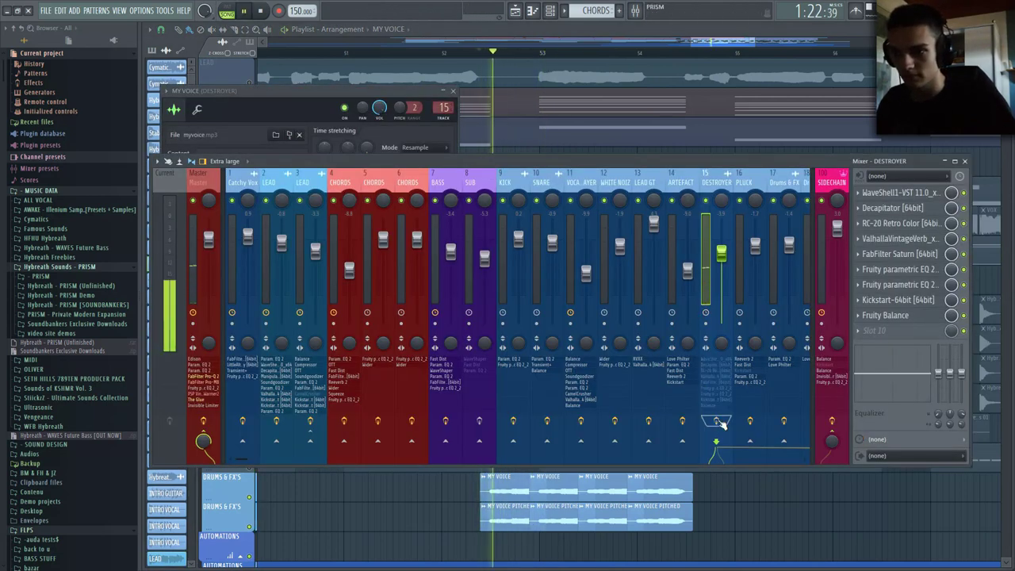
pyautogui.press('space')
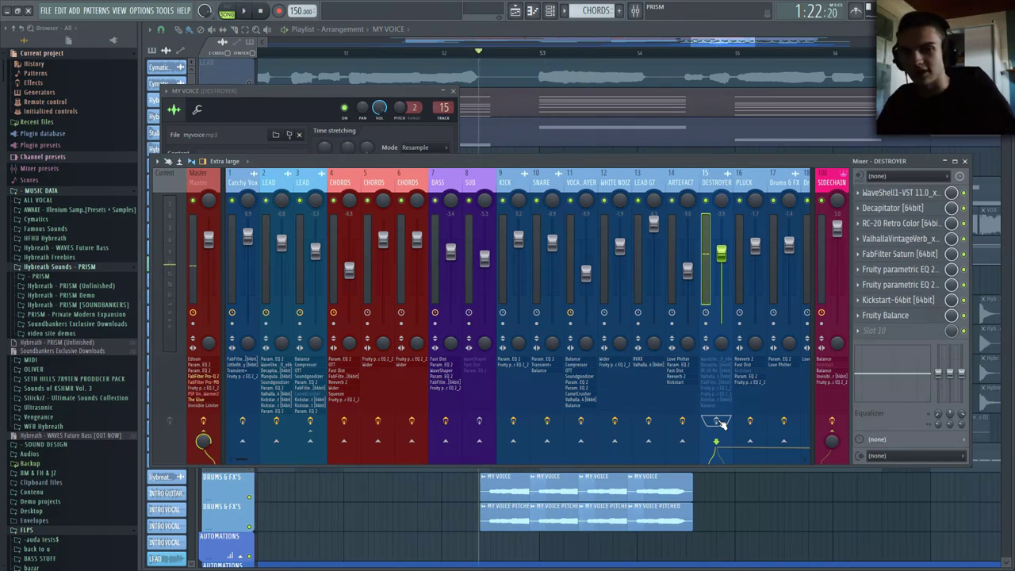
pyautogui.press('space')
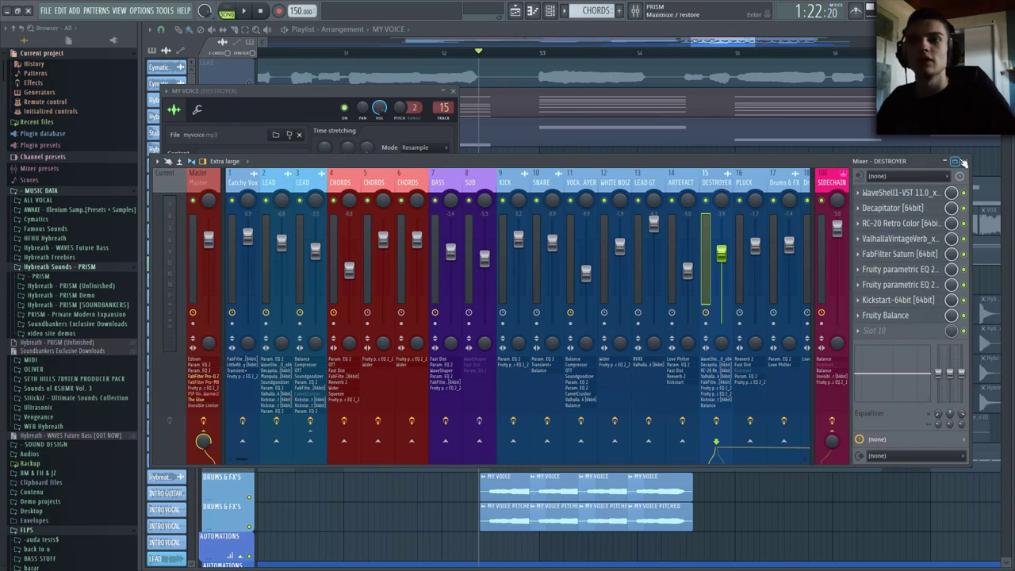
pyautogui.press('F9')
pyautogui.click(453, 91)
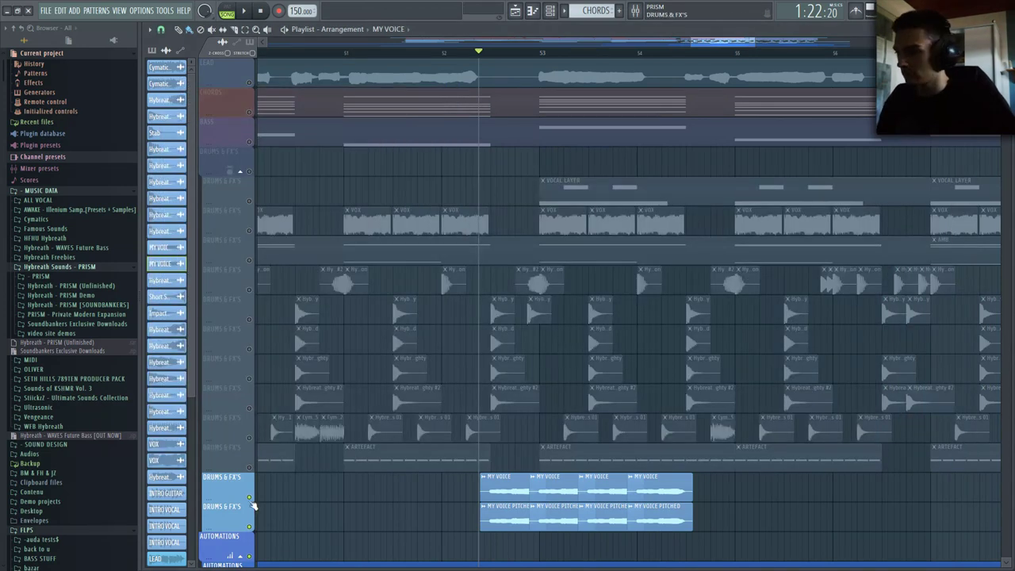
# - Unsolo the voice tracks, solo the ARTEFACT track instead and listen to it from bar 53
pyautogui.rightClick(251, 498)
pyautogui.scroll(3, 596, 506)
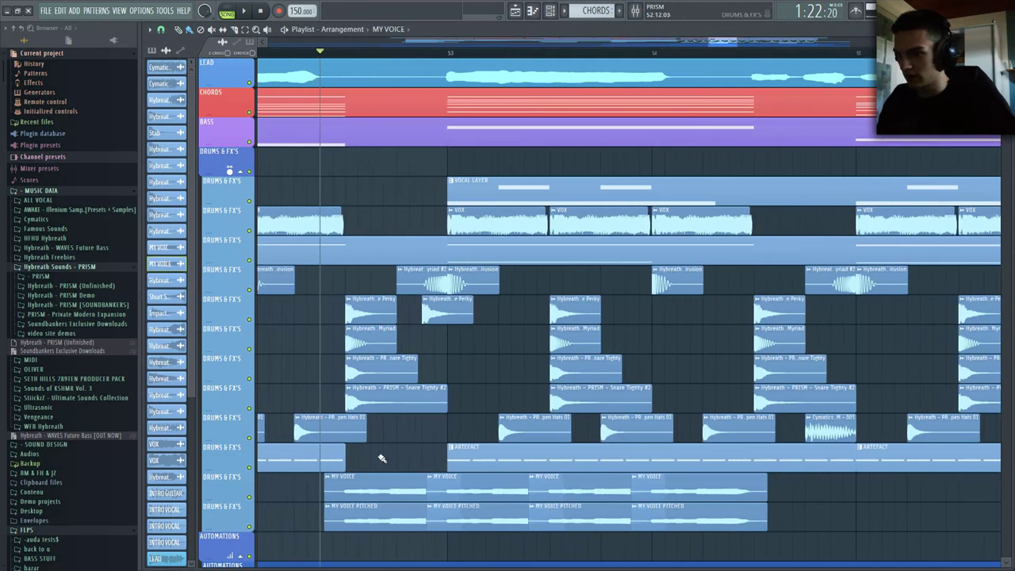
pyautogui.scroll(-3, 349, 479)
pyautogui.rightClick(248, 467)
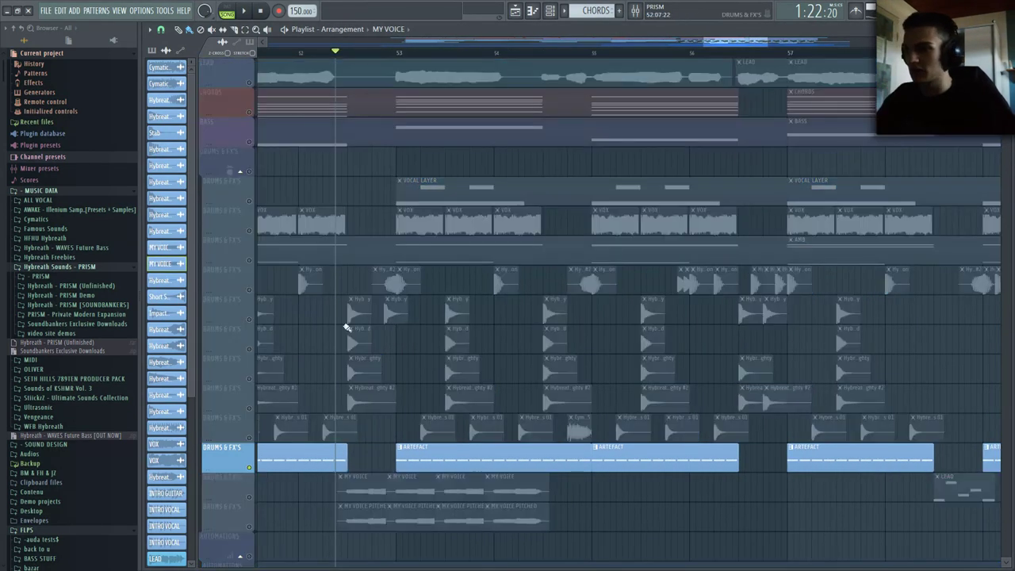
pyautogui.click(401, 53)
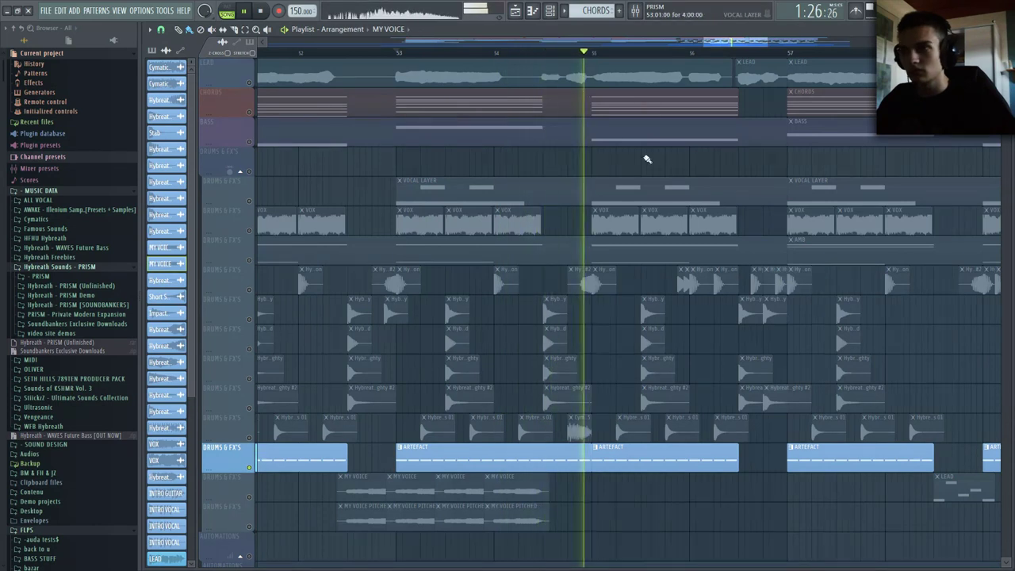
pyautogui.press('space')
# - Open the ARTEFACT channel's Slayer guitar plugin from the channel rack, examine its settings and close it
pyautogui.click(550, 11)
pyautogui.scroll(-2, 745, 51)
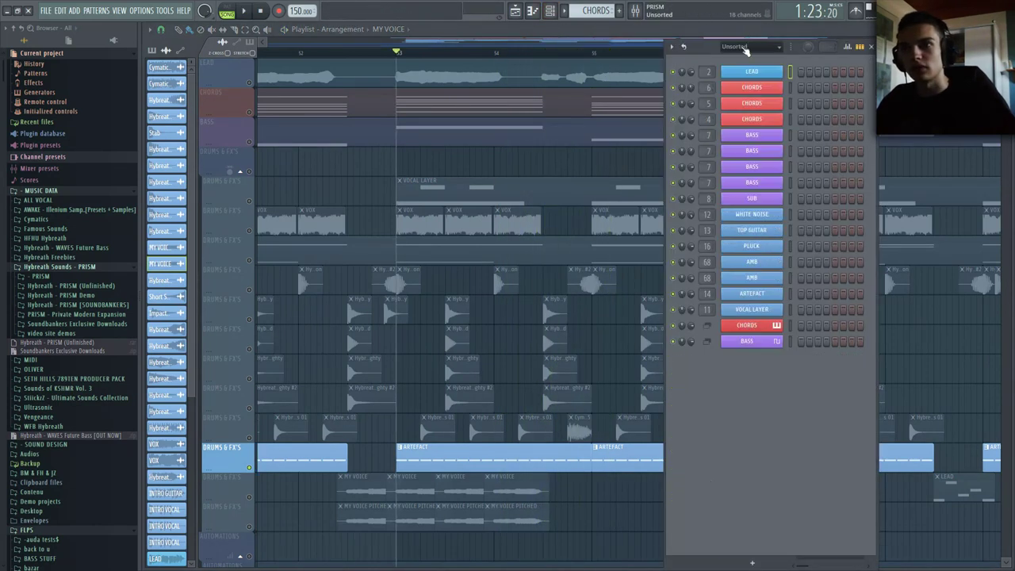
pyautogui.click(750, 294)
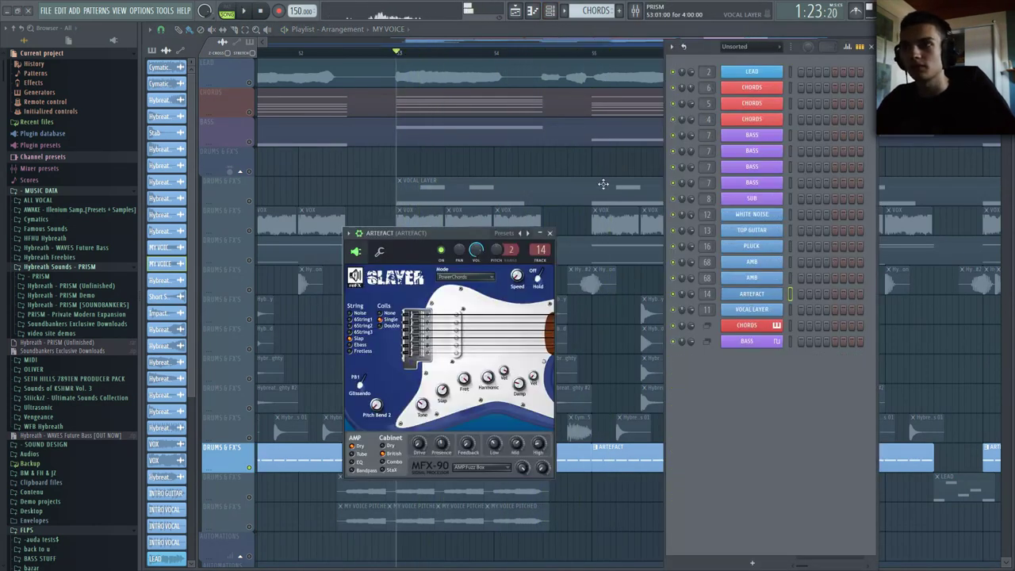
pyautogui.moveTo(463, 233); pyautogui.dragTo(458, 162)
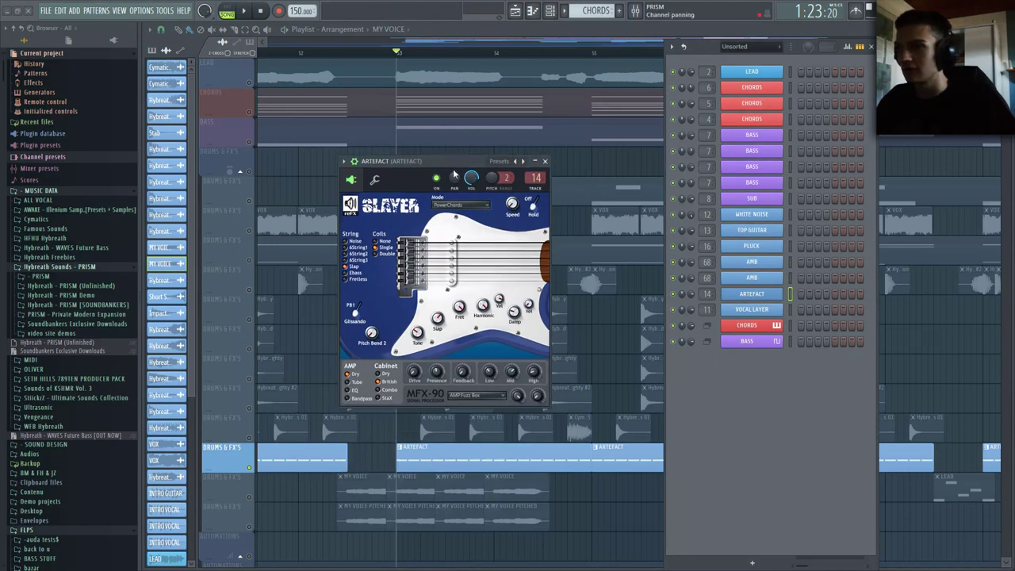
pyautogui.click(545, 162)
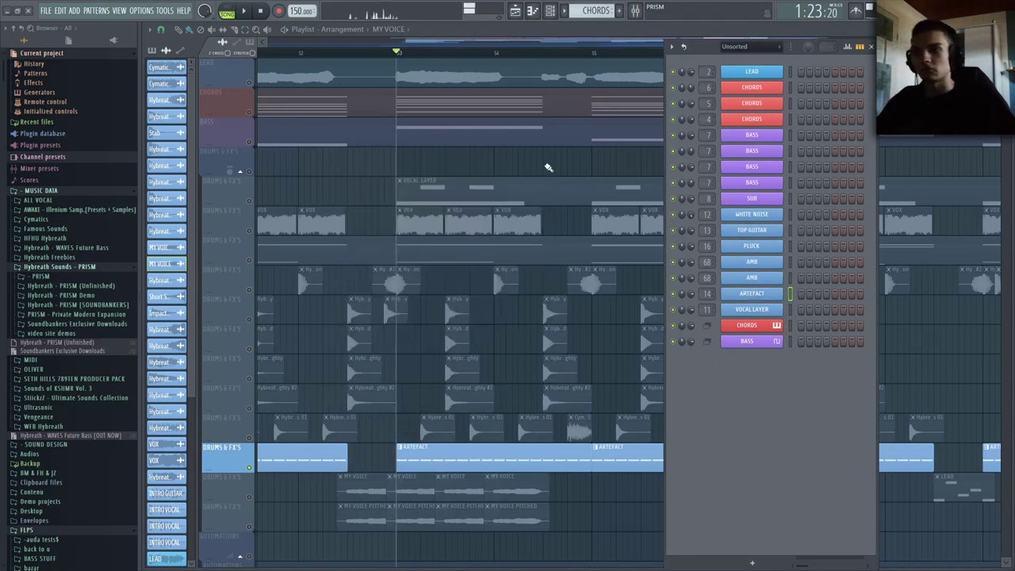
# - Replay the ARTEFACT layer briefly, unsolo its track and play the full drop from bar 53
pyautogui.press('space')
pyautogui.press('space')
pyautogui.rightClick(245, 470)
pyautogui.click(230, 464)
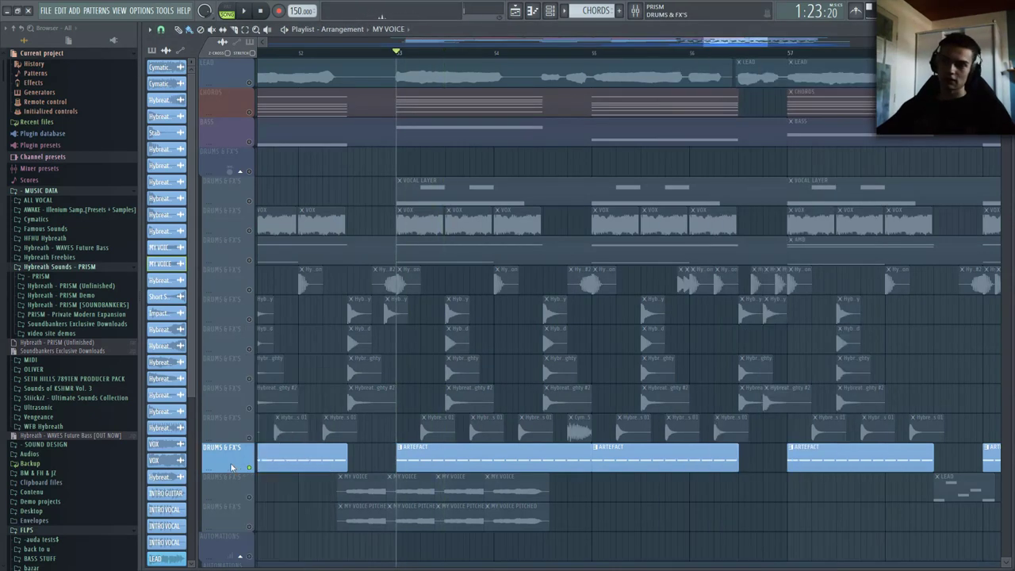
pyautogui.rightClick(249, 467)
pyautogui.press('space')
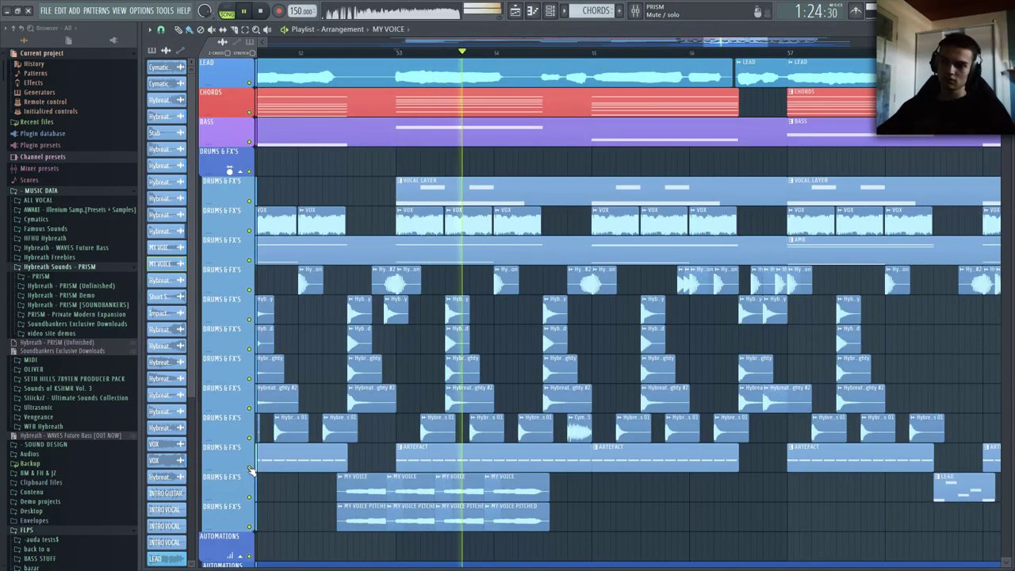
# - Mute and unmute the ARTEFACT track during playback to compare the drop without and with it, and stop playback
pyautogui.click(249, 467)
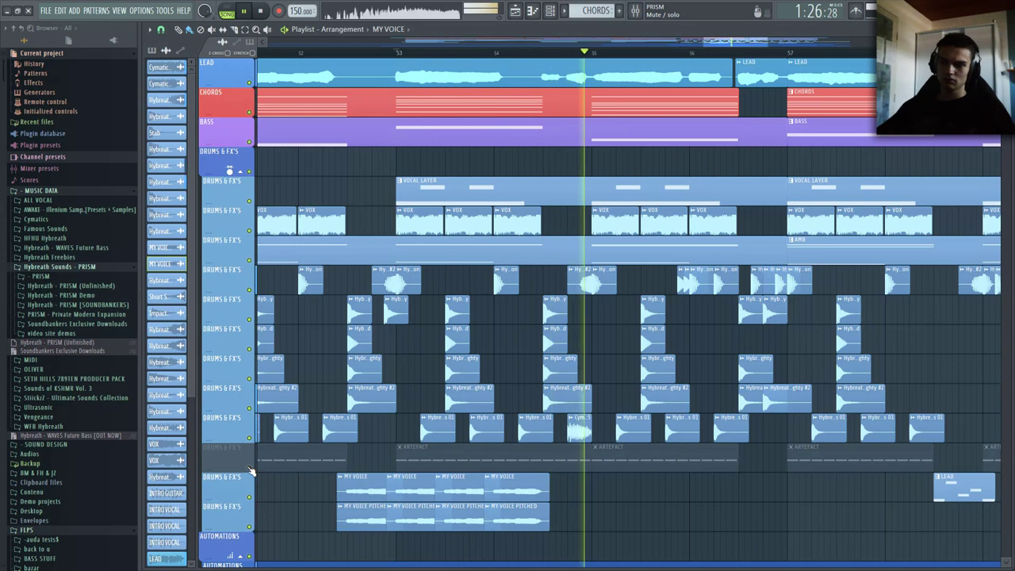
pyautogui.click(249, 469)
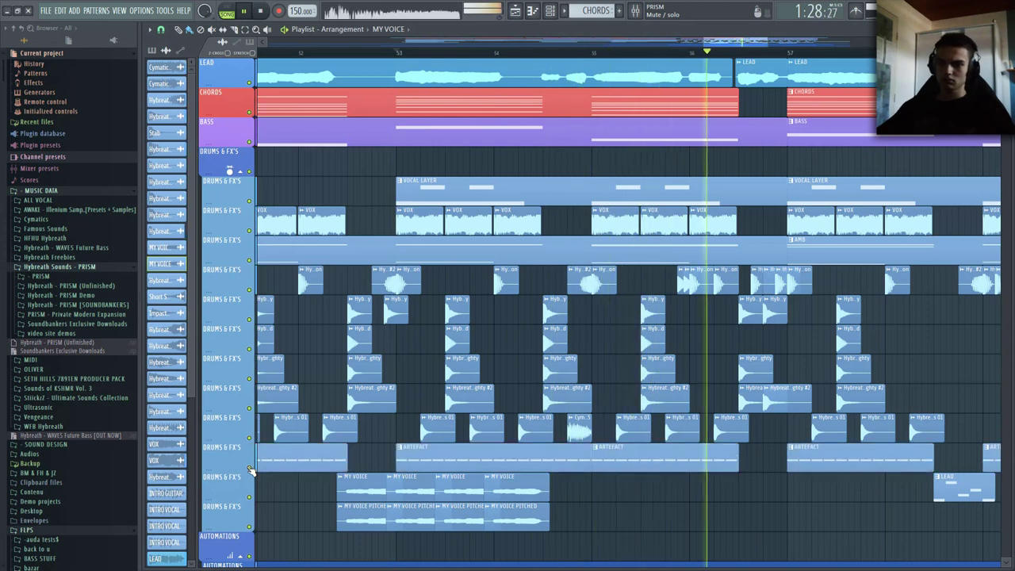
pyautogui.press('space')
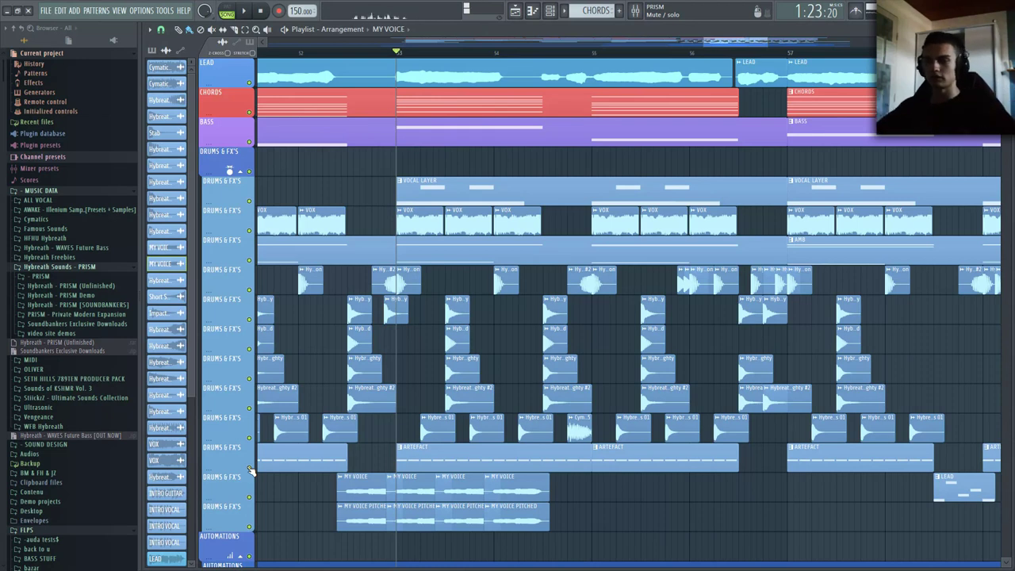
# - Solo the VOCAL LAYER track with AUTOMATIONS enabled, open its Serum channel and play the layer from bar 53
pyautogui.scroll(-3, 270, 402)
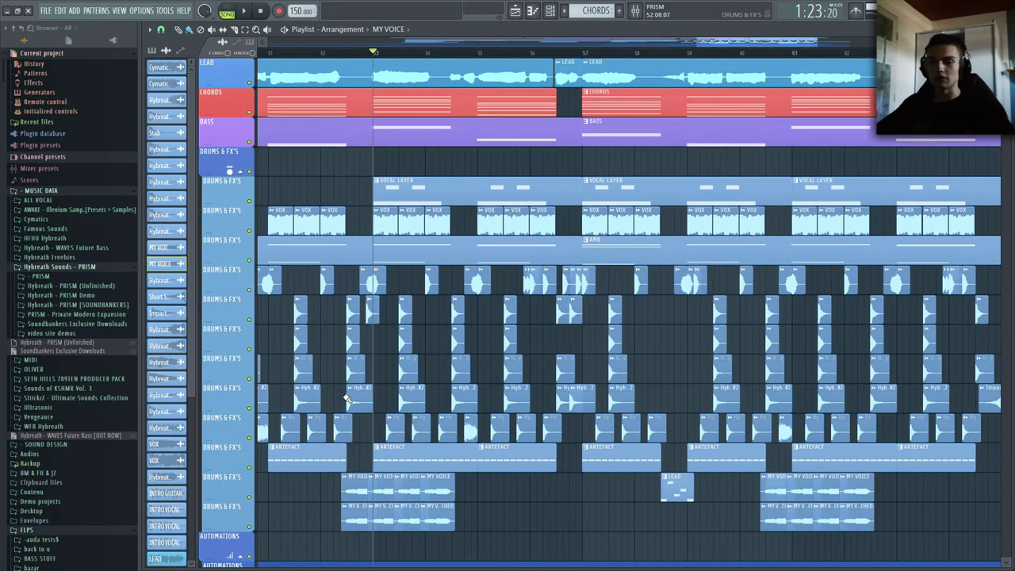
pyautogui.scroll(-3, 347, 399)
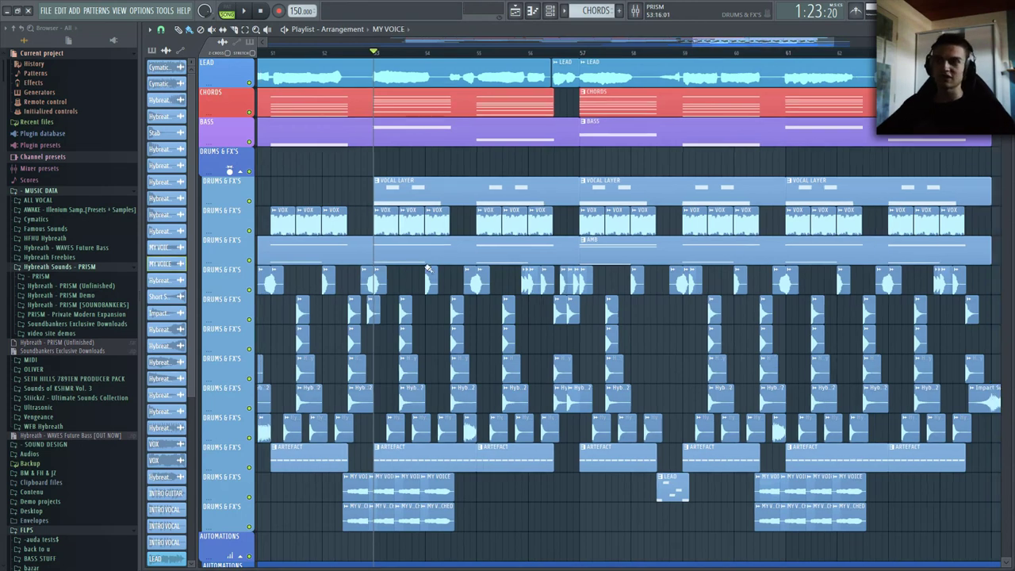
pyautogui.rightClick(250, 201)
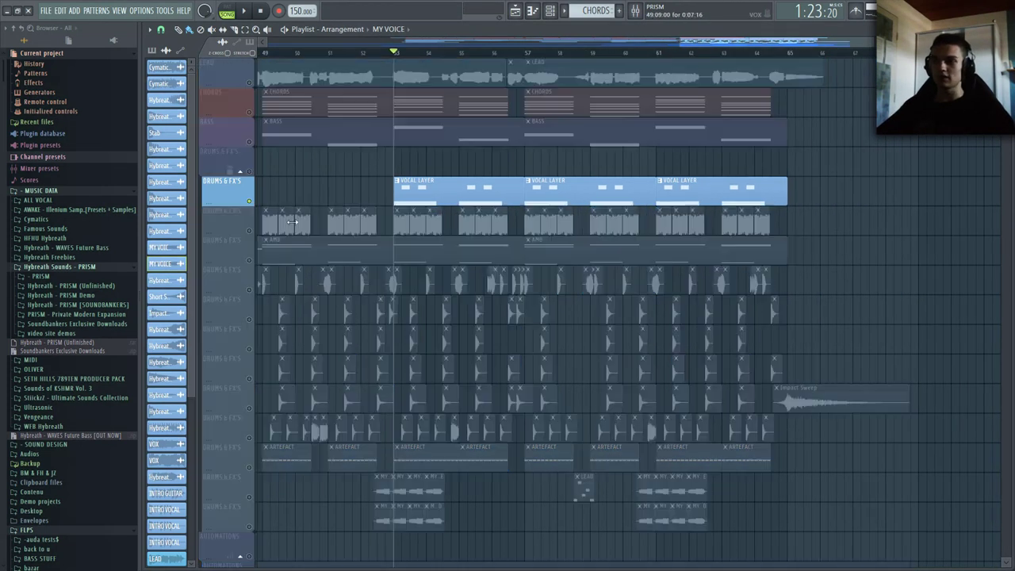
pyautogui.scroll(-4, 249, 205)
pyautogui.scroll(4, 250, 411)
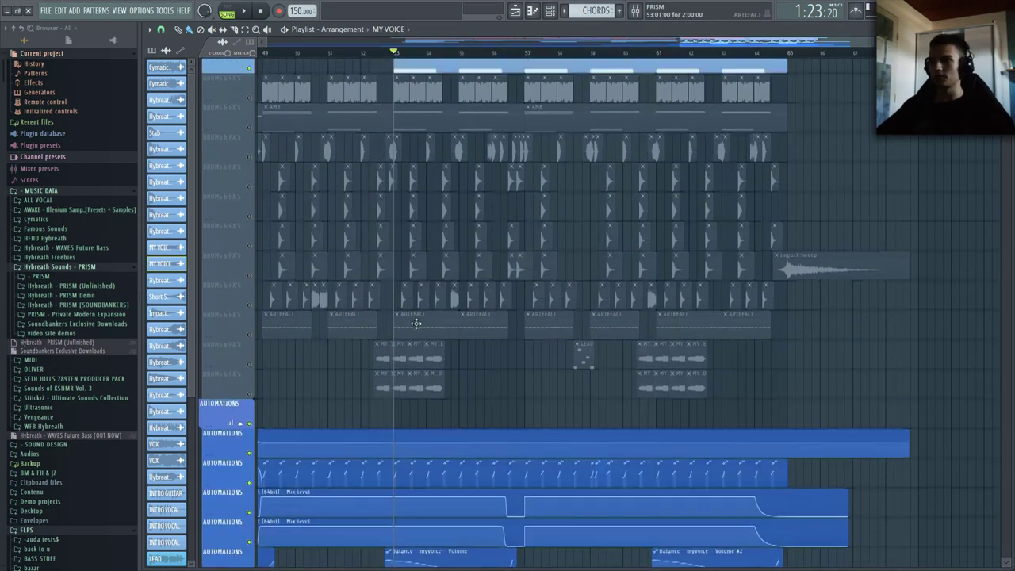
pyautogui.click(551, 11)
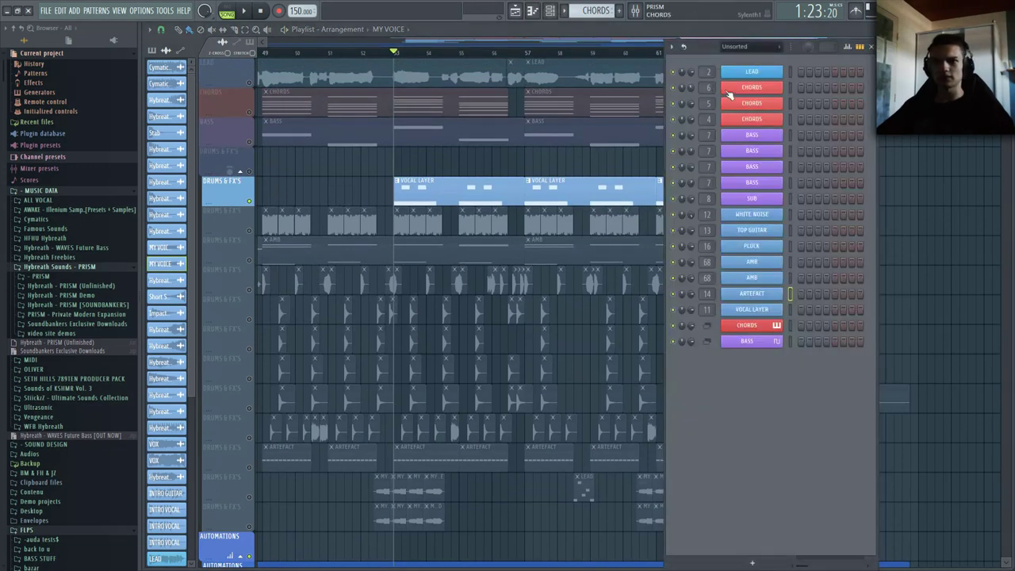
pyautogui.press('space')
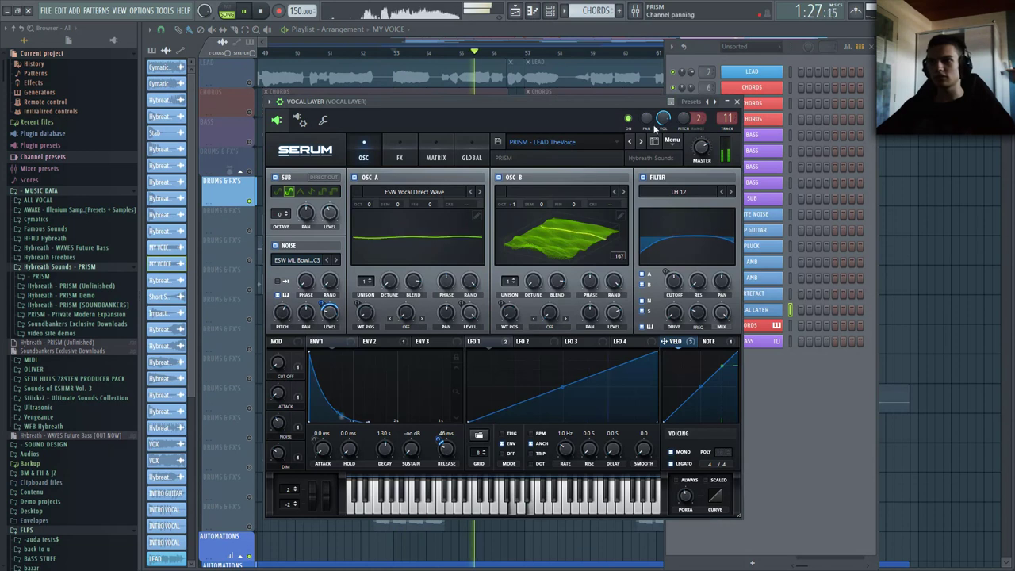
# - Close the VOCAL LAYER Serum plugin, unsolo its track and play the full drop from bar 53 with all tracks enabled
pyautogui.click(736, 102)
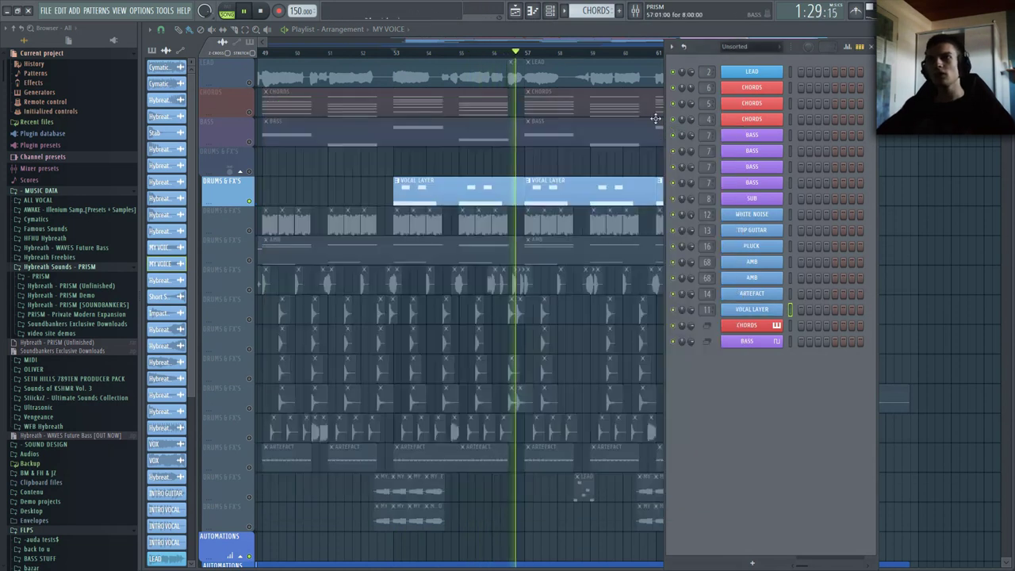
pyautogui.press('space')
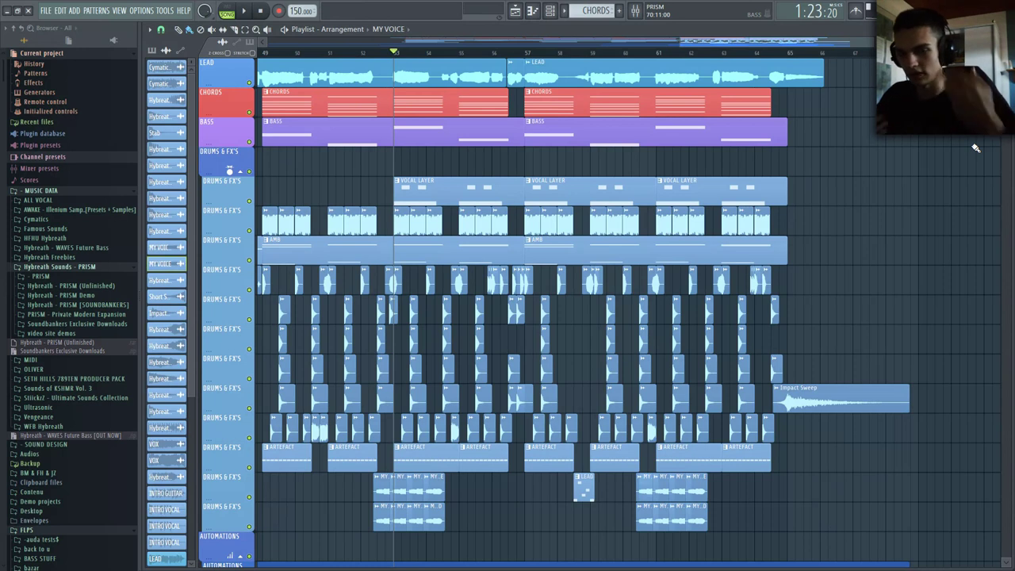
pyautogui.press('space')
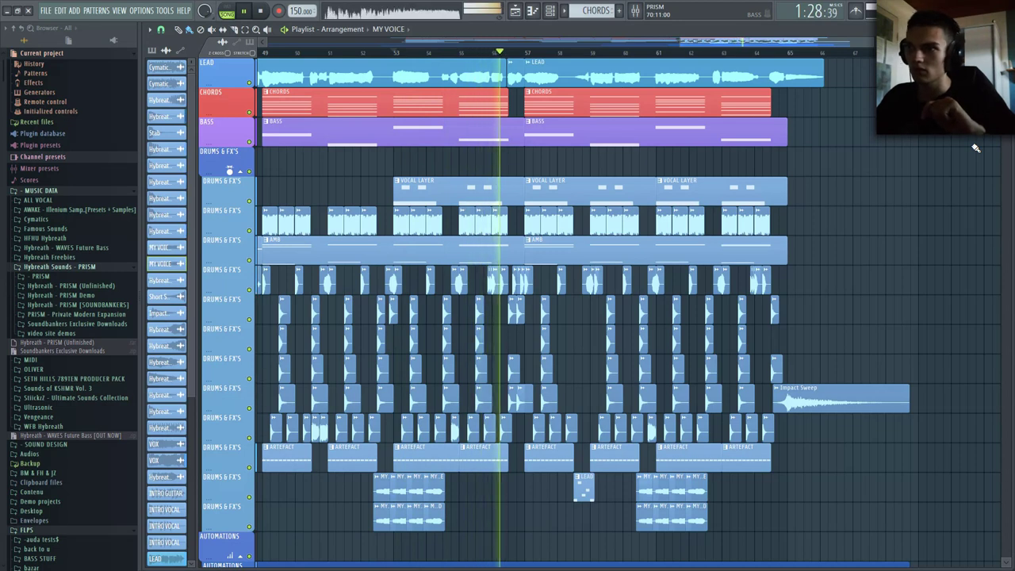
pyautogui.press('space')
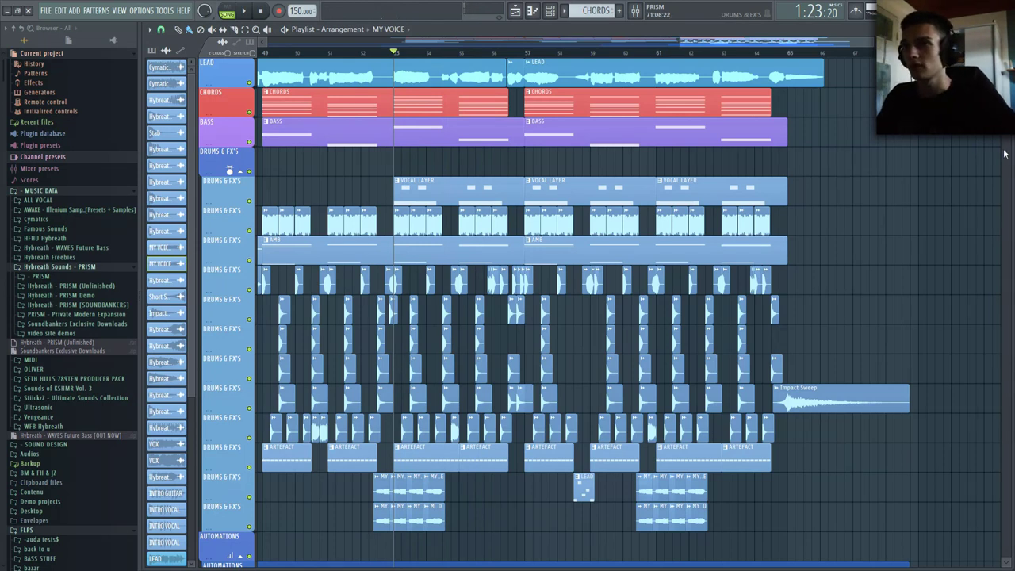
# - Play the whole arrangement from about bar 29 through the end of the drop, checking the mixer levels, and close the mixer
pyautogui.scroll(-4, 969, 162)
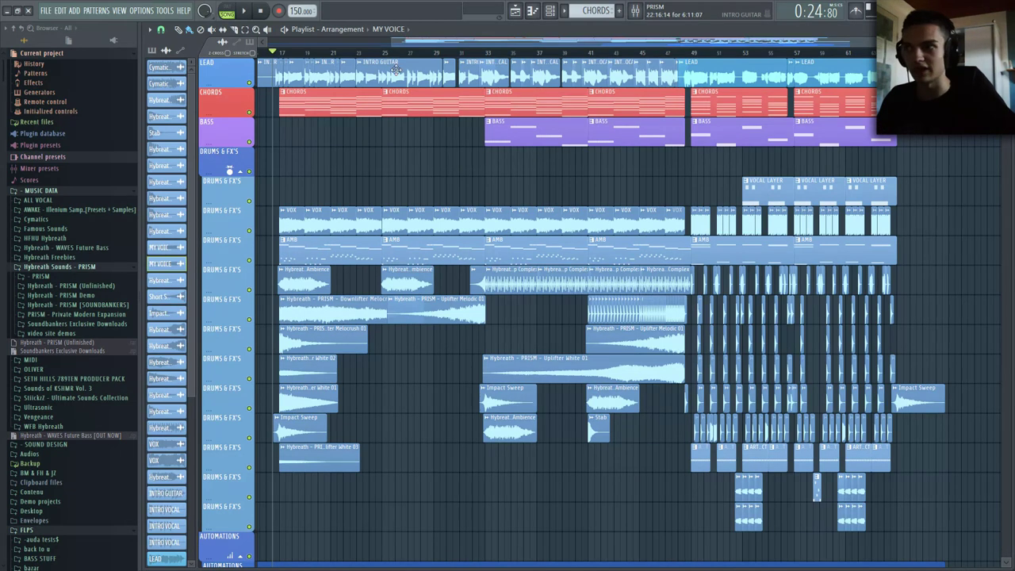
pyautogui.click(441, 53)
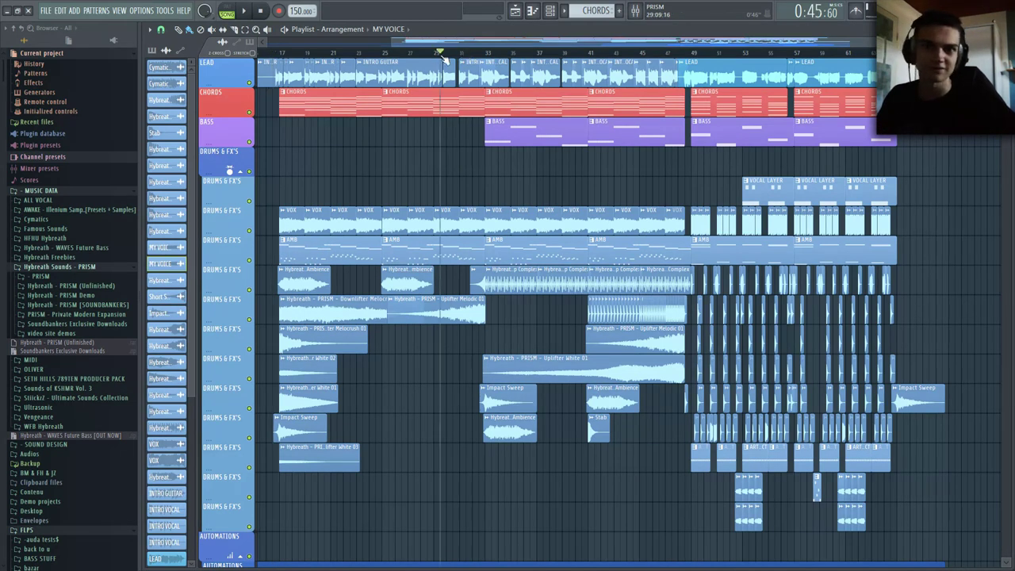
pyautogui.press('space')
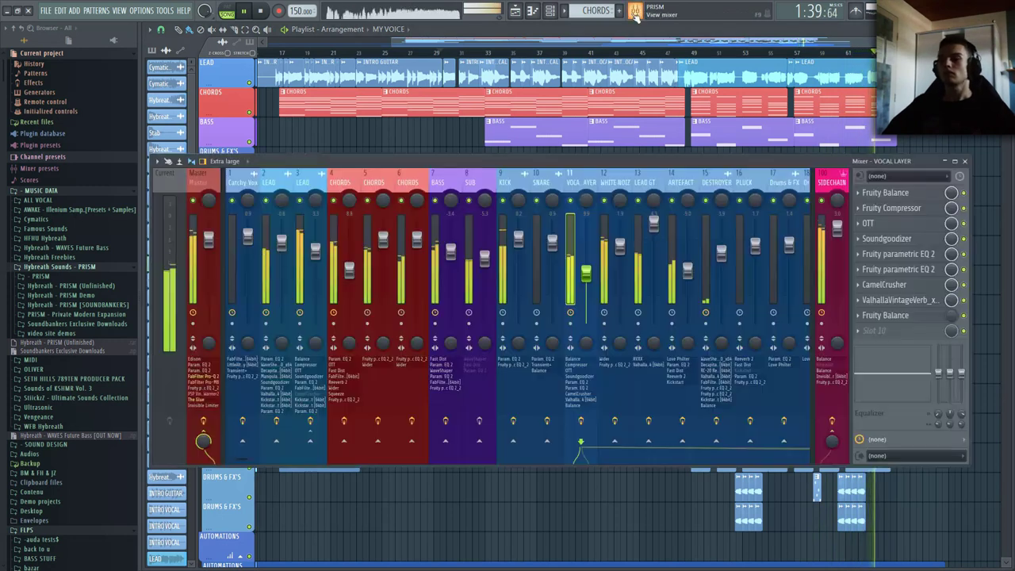
pyautogui.click(634, 11)
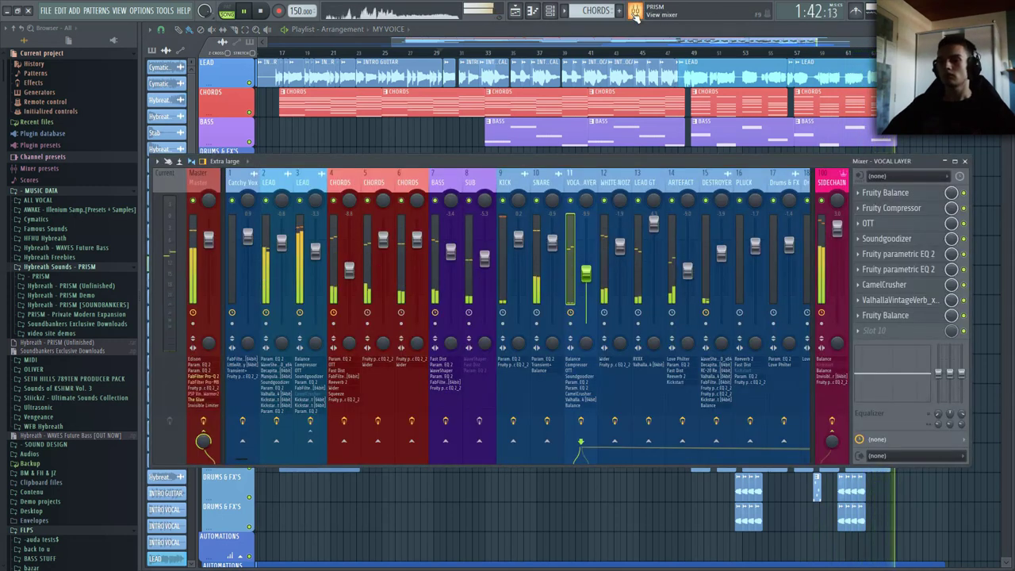
pyautogui.click(635, 12)
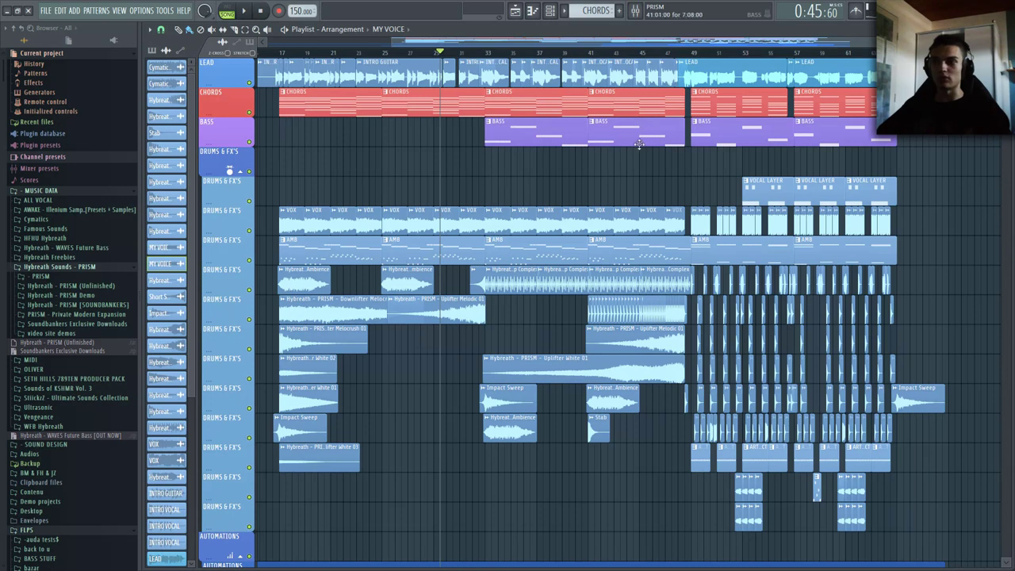
# - Set the playhead to bar 33 and examine the build-up clips through to the start of the drop
pyautogui.scroll(8, 516, 327)
pyautogui.scroll(2, 516, 328)
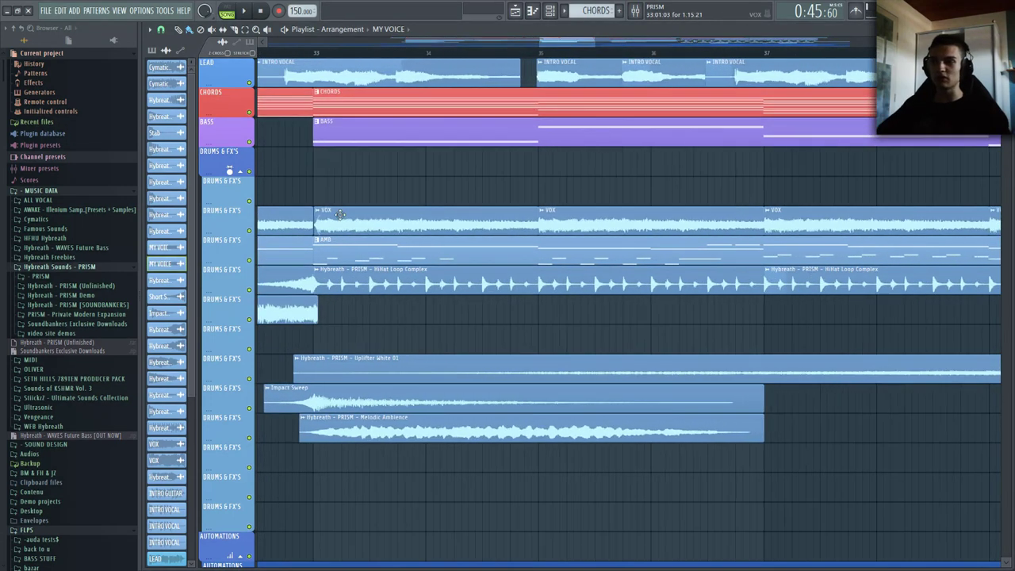
pyautogui.click(313, 53)
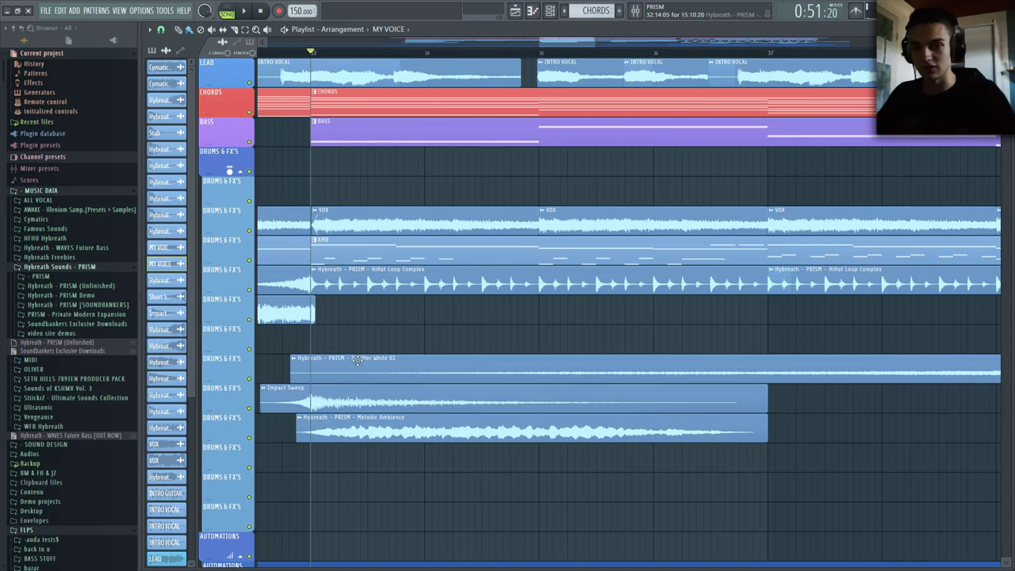
pyautogui.scroll(-7, 373, 340)
pyautogui.scroll(4, 734, 328)
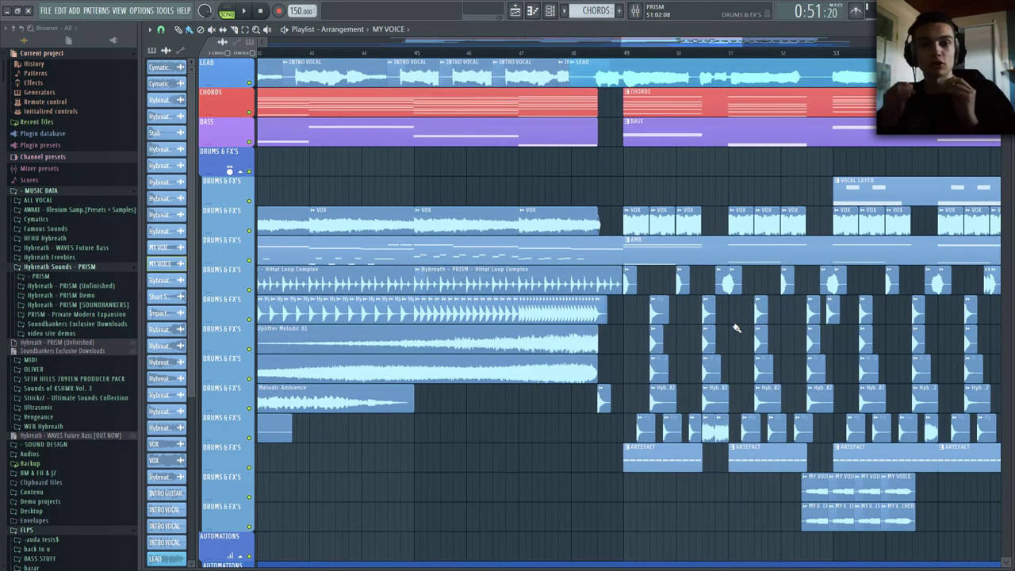